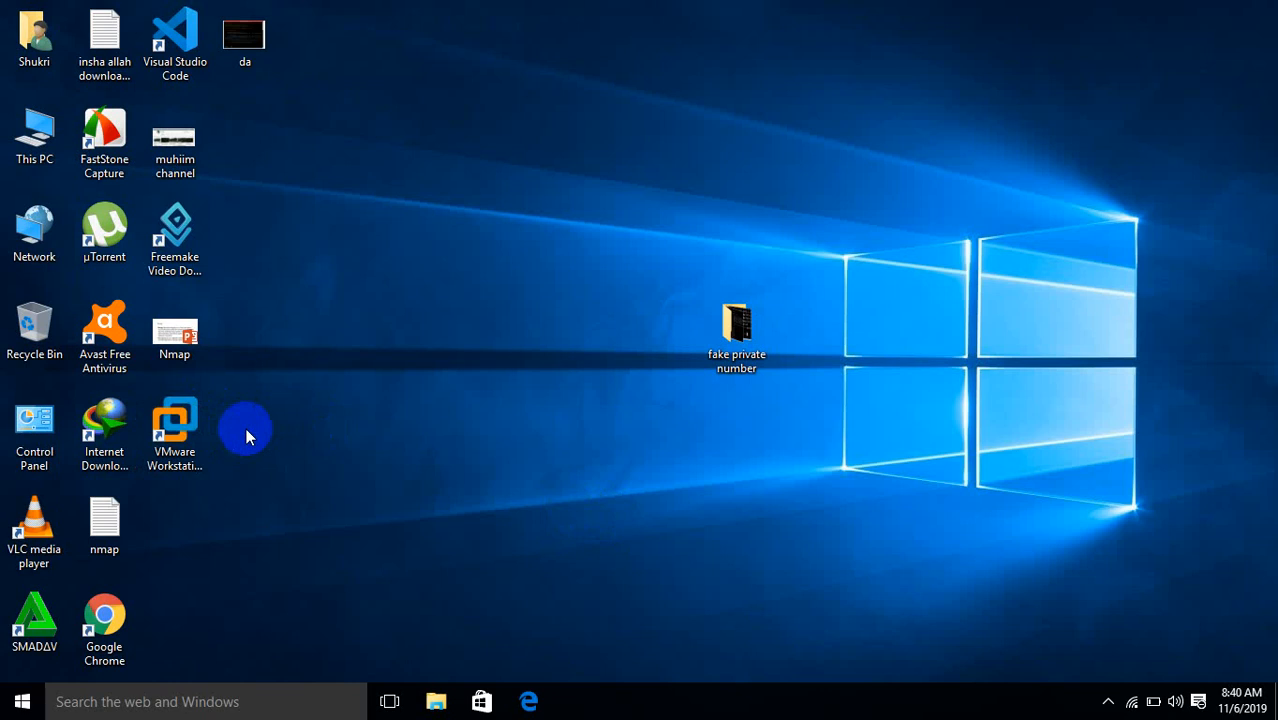
Browse from This PC into Downloads and select the VirtualBox-6.0.14-133895-Win installer
double_click(30, 135)
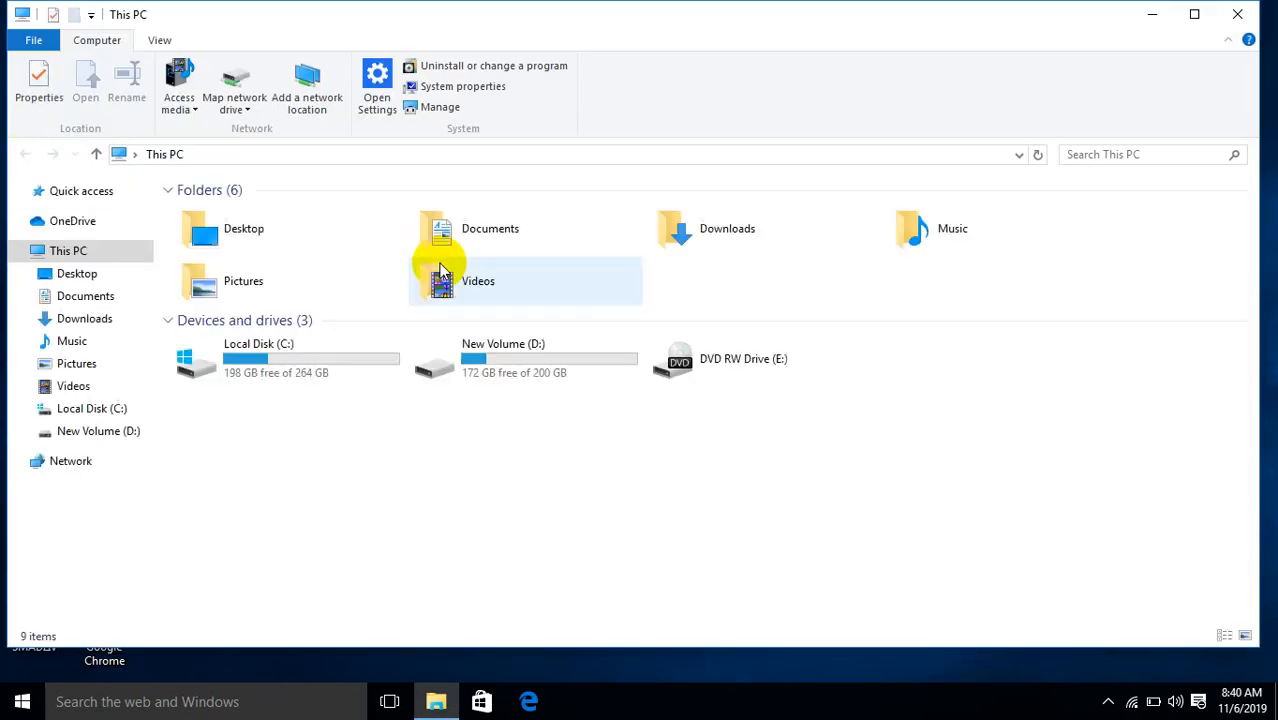
click(1108, 702)
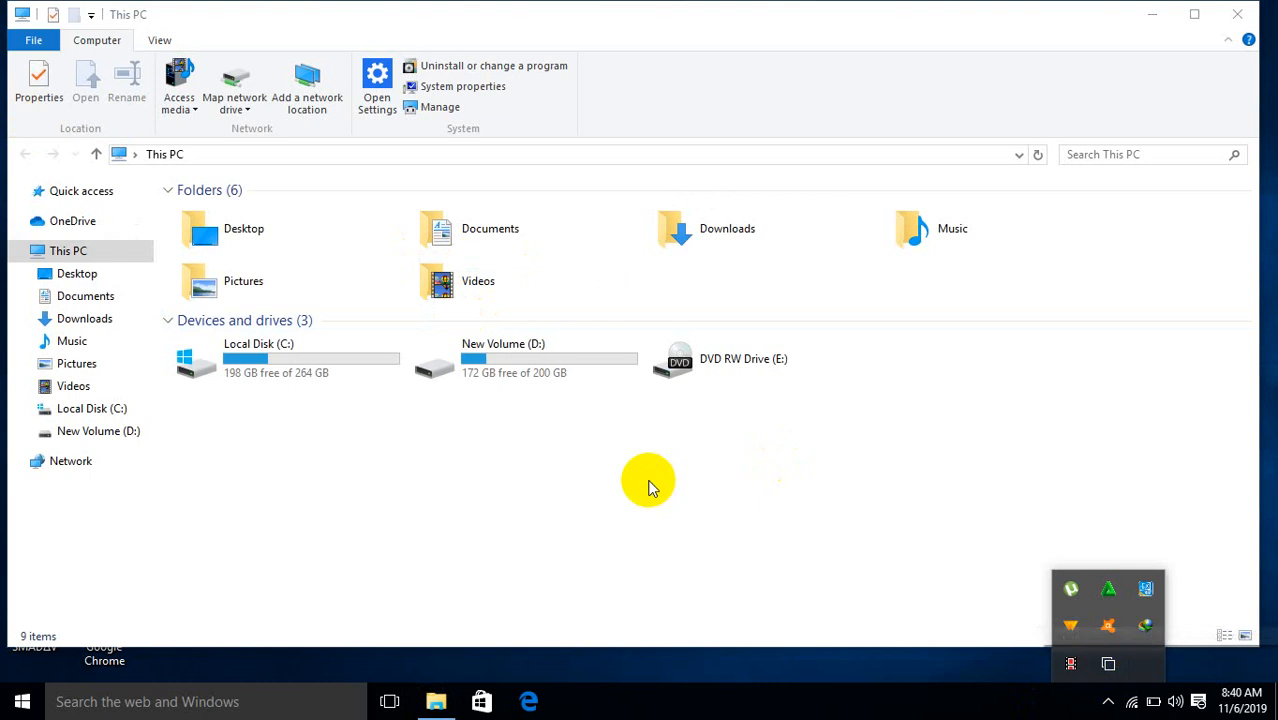
double_click(705, 217)
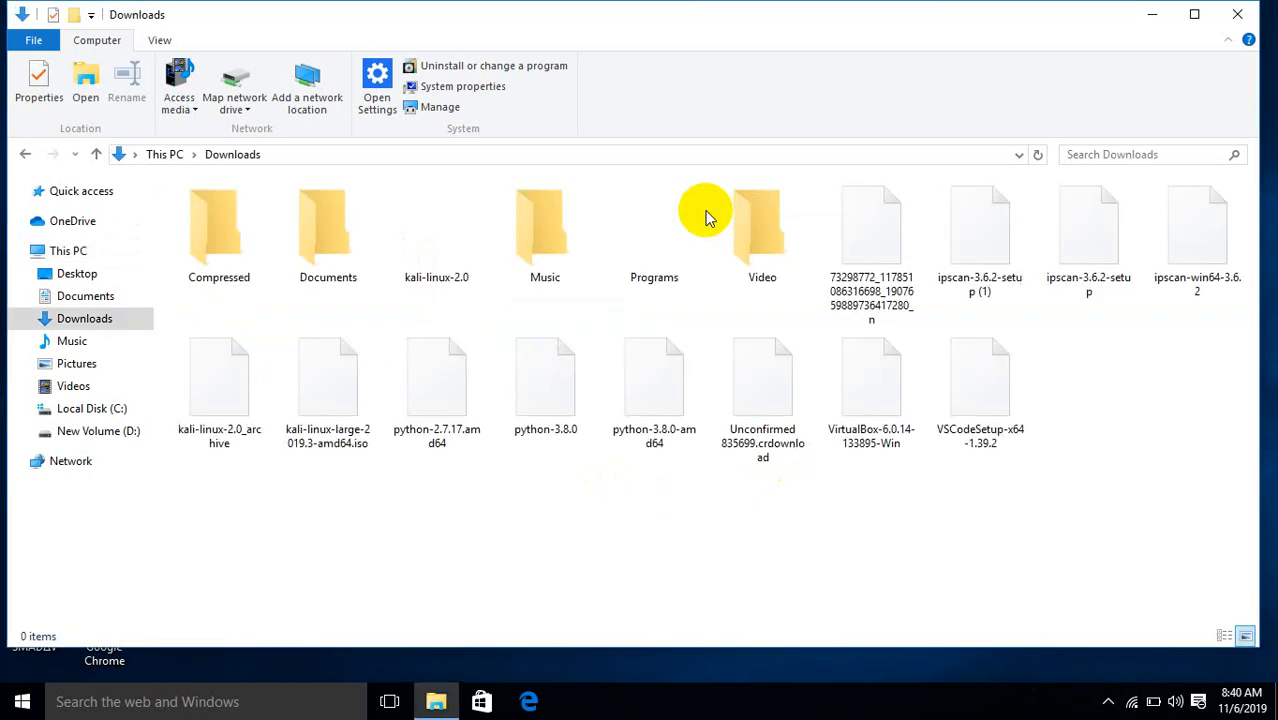
click(858, 392)
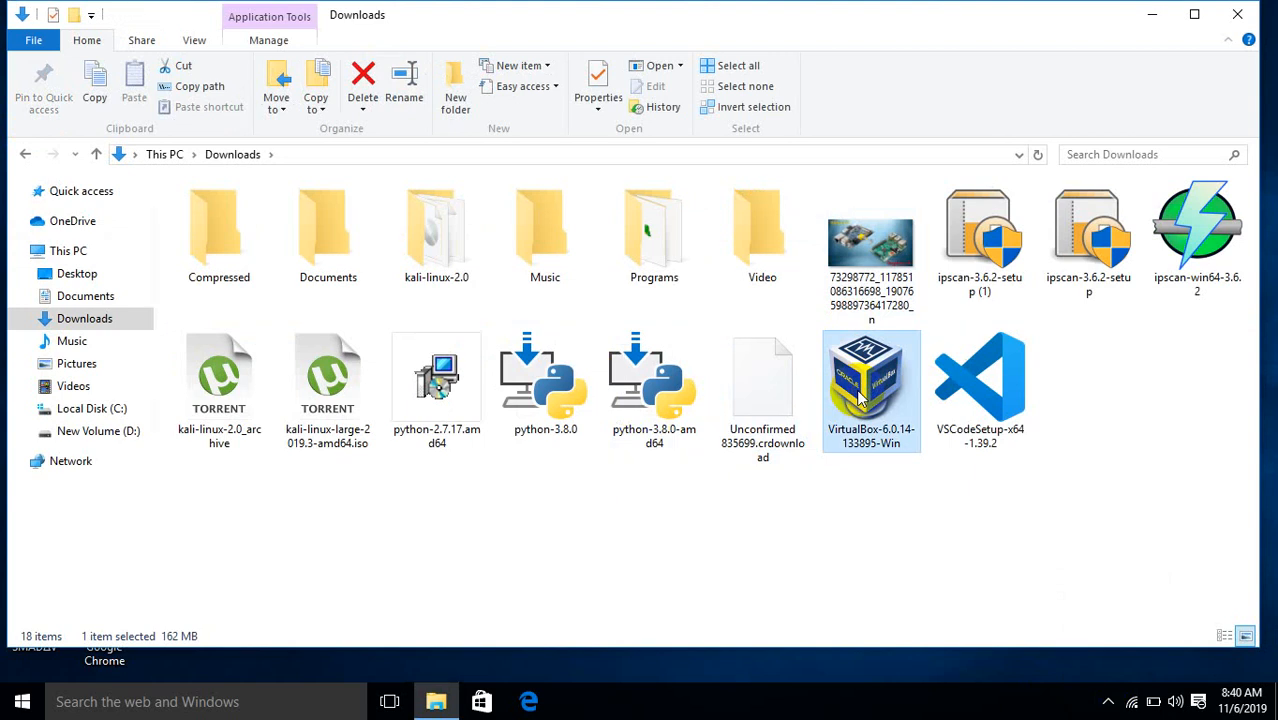
Install VirtualBox 6.0.14 with default features, accepting the network reset warning, then minimize Explorer
double_click(862, 398)
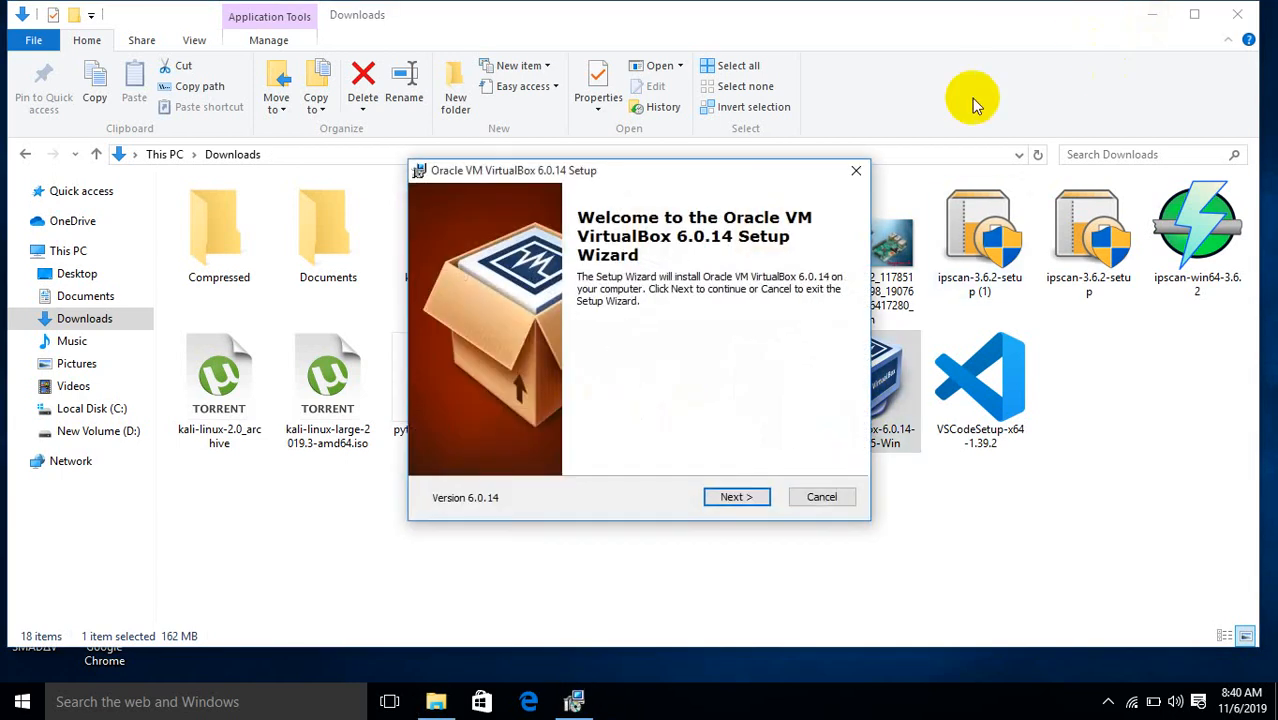
click(735, 497)
click(735, 497)
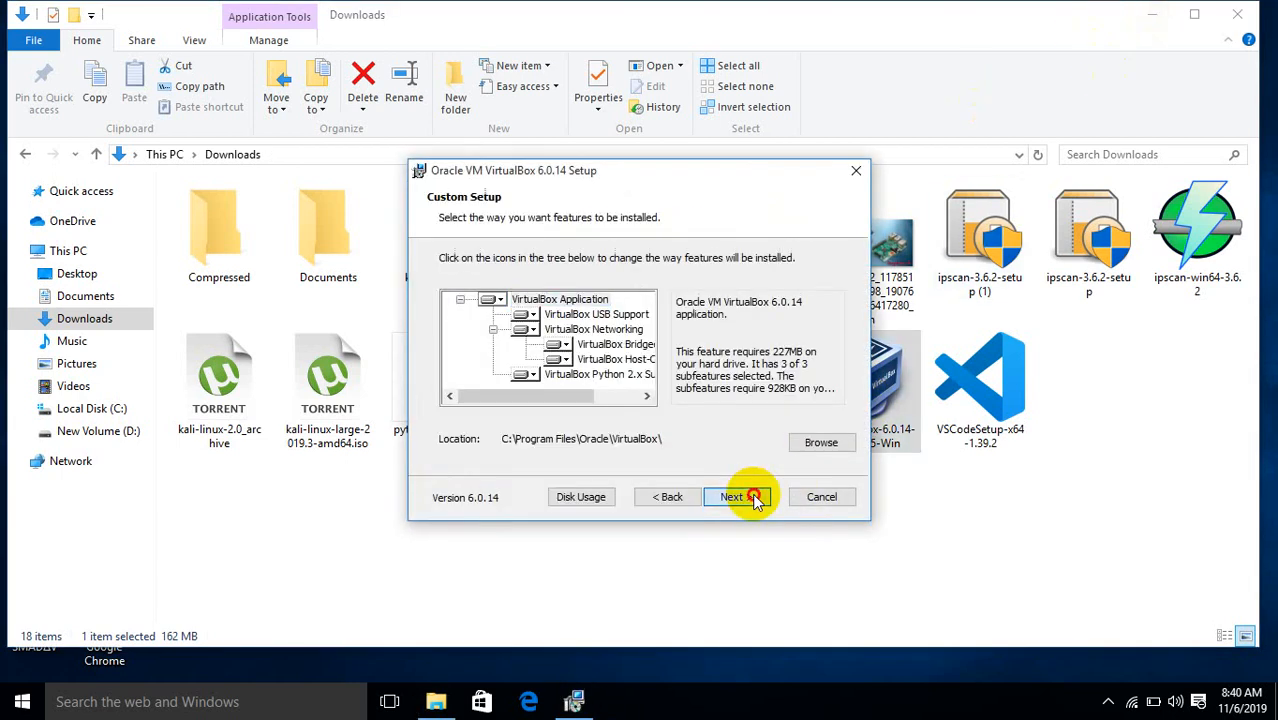
click(738, 497)
click(745, 496)
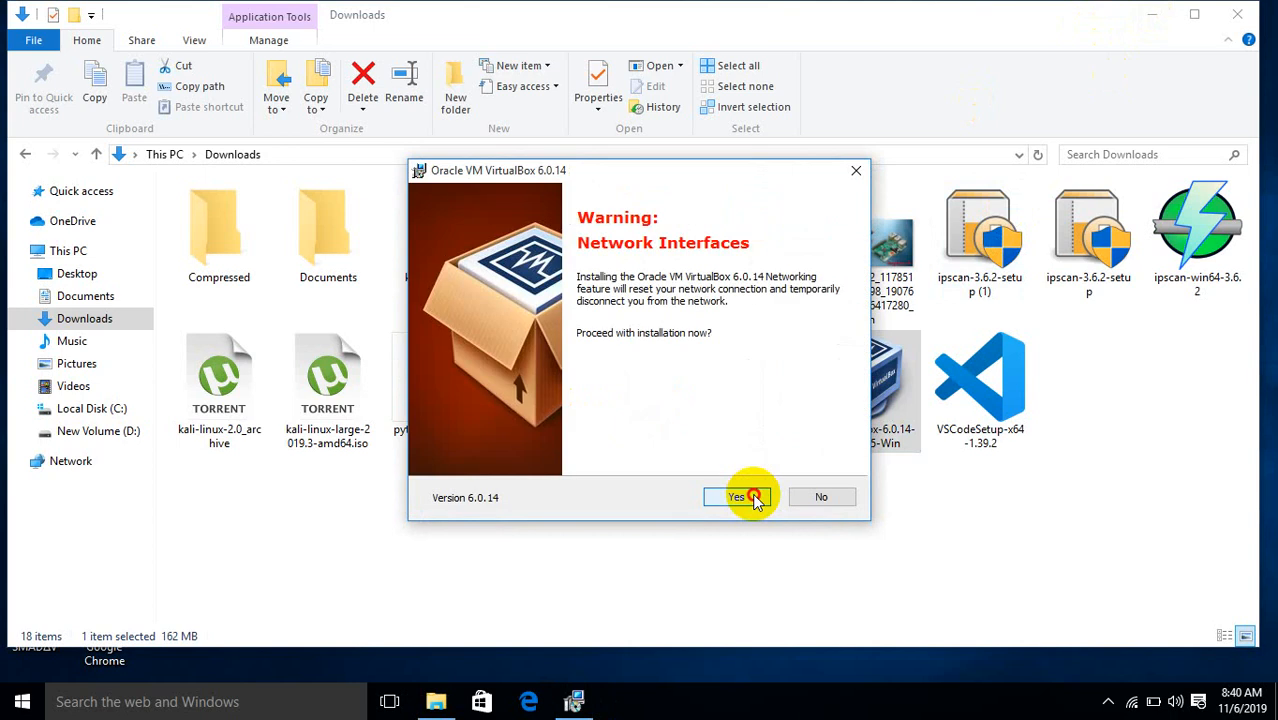
click(740, 497)
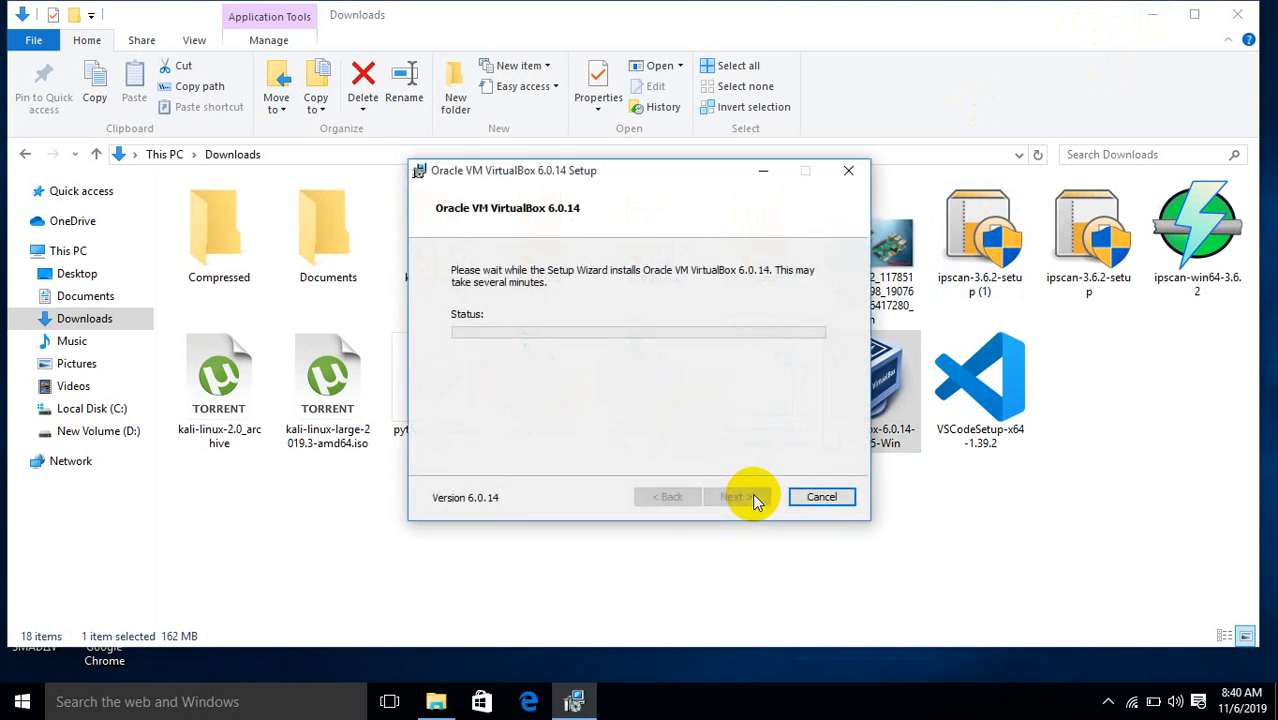
click(1152, 16)
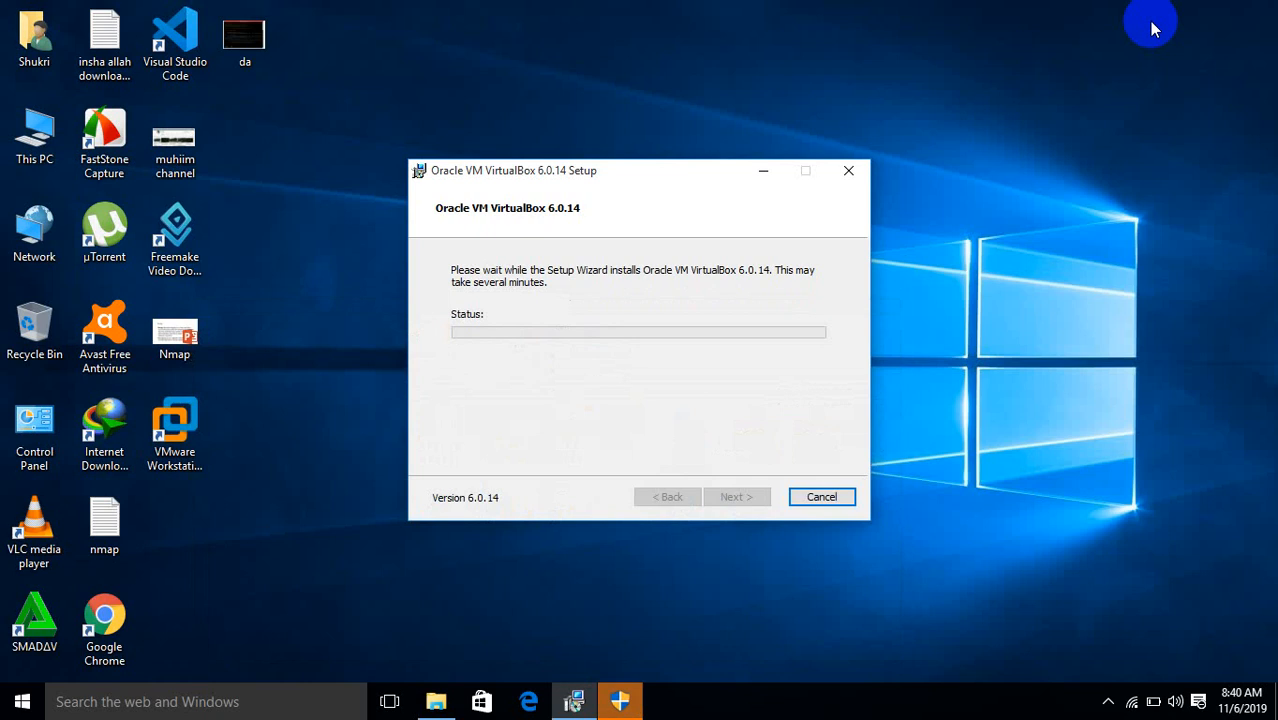
Approve the installer's permission prompt and wait for the VirtualBox 6.0.14 installation to complete
click(634, 690)
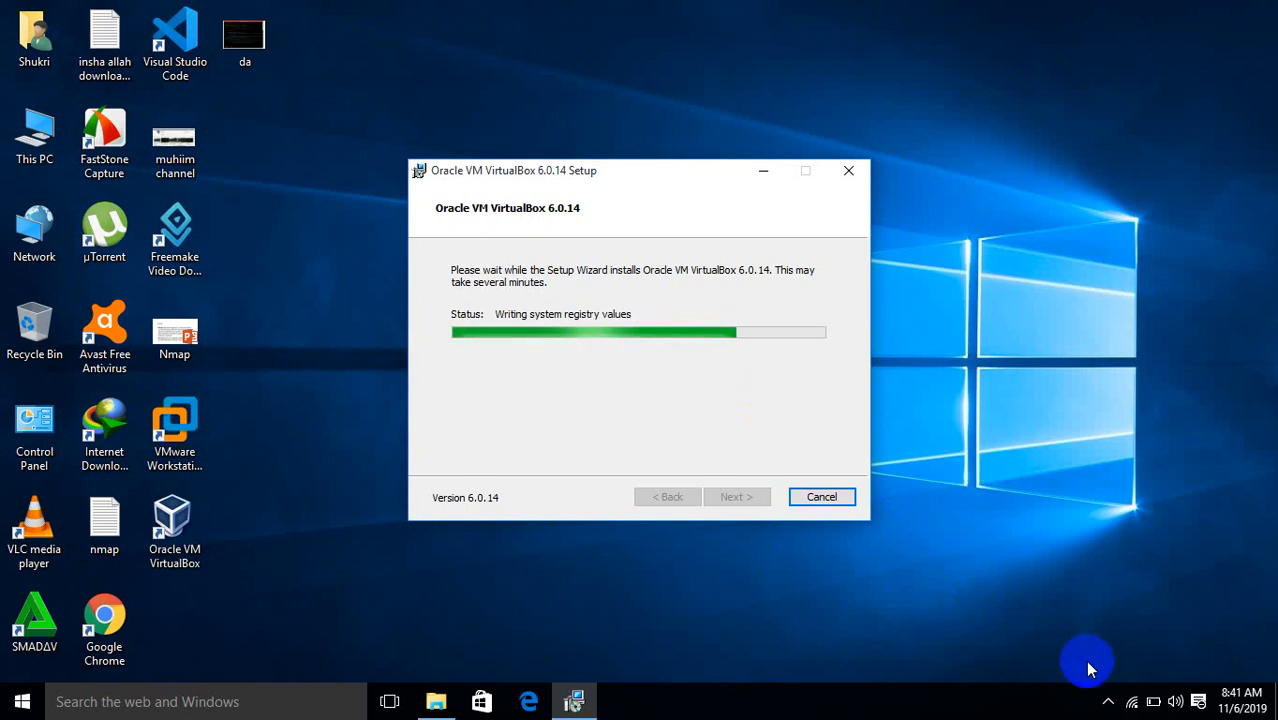
click(1107, 704)
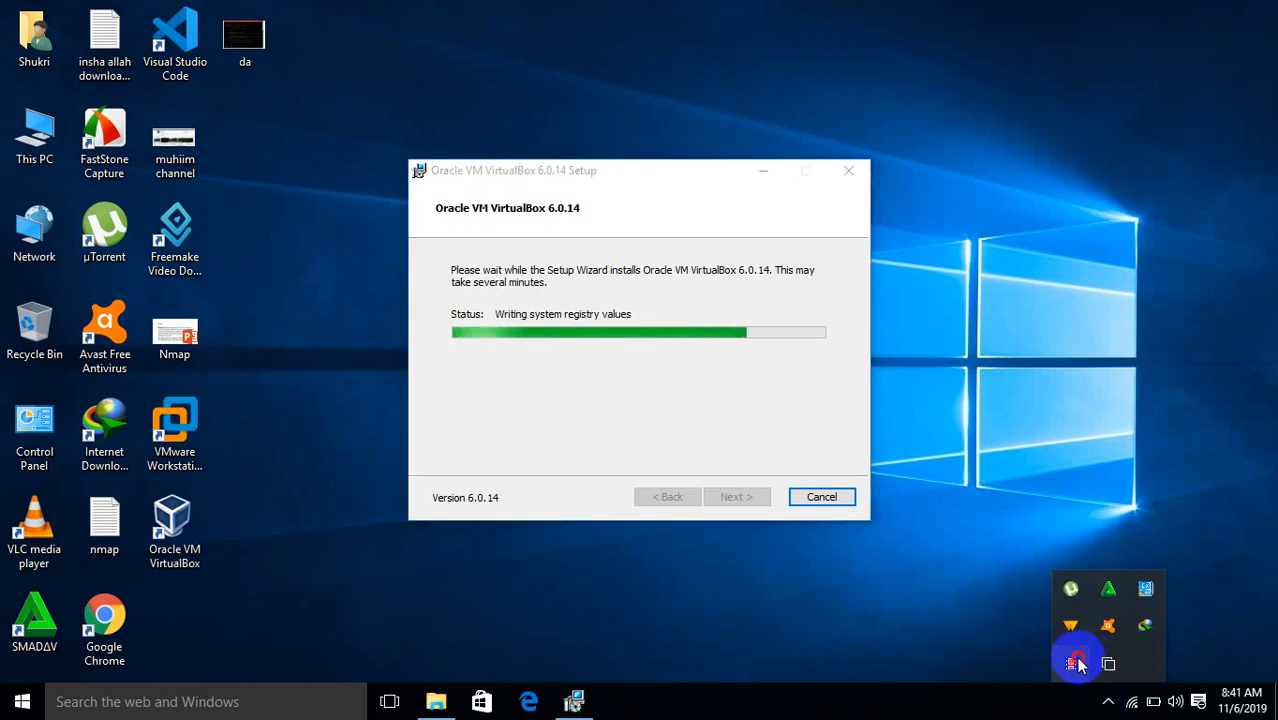
click(559, 637)
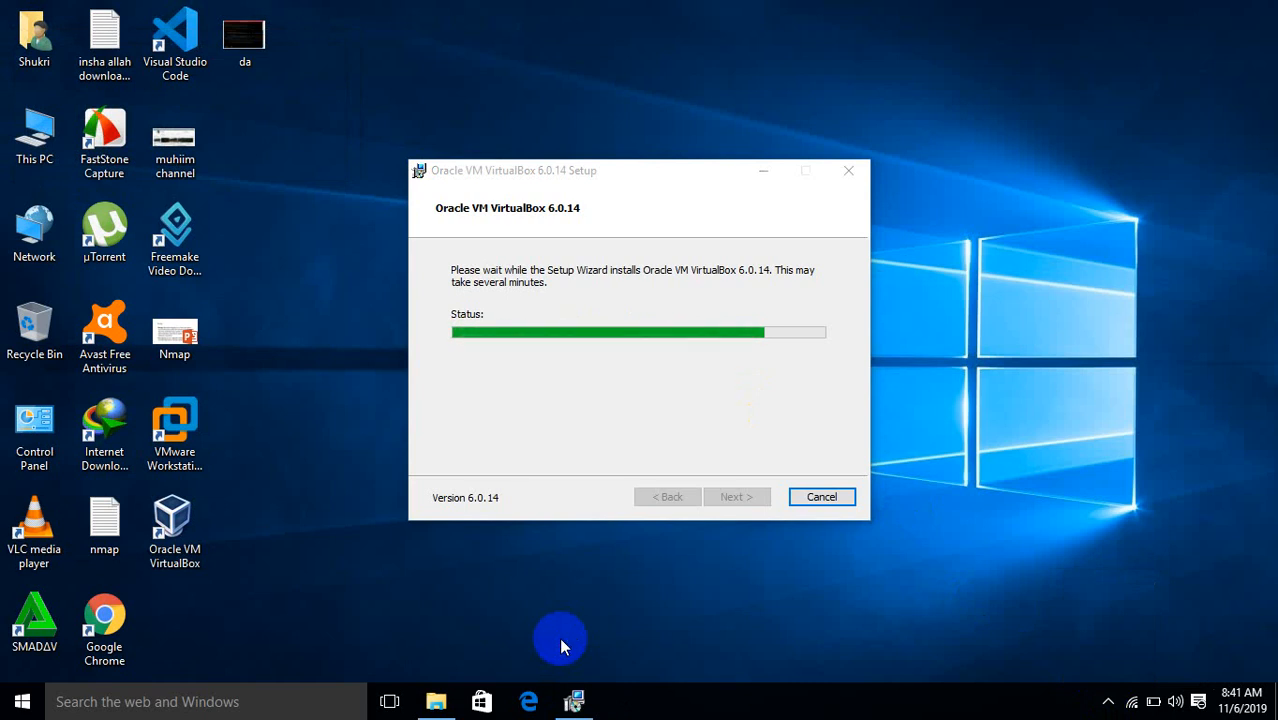
click(1108, 706)
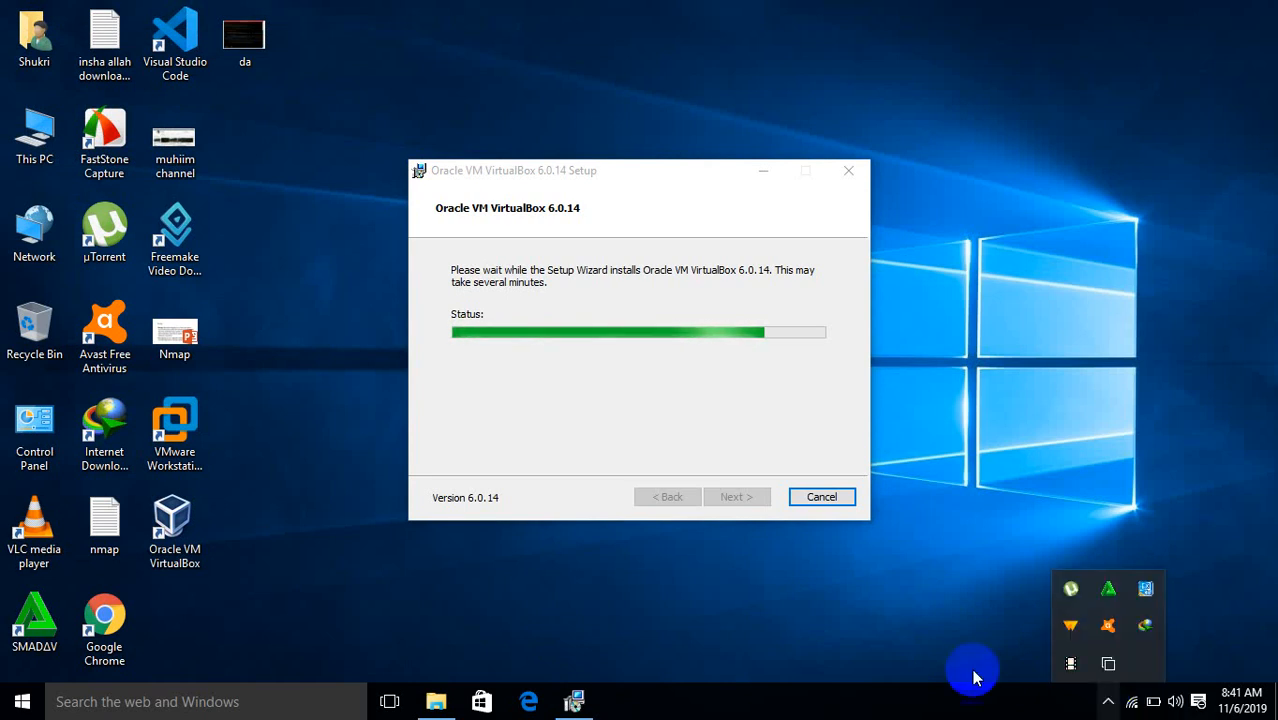
click(955, 708)
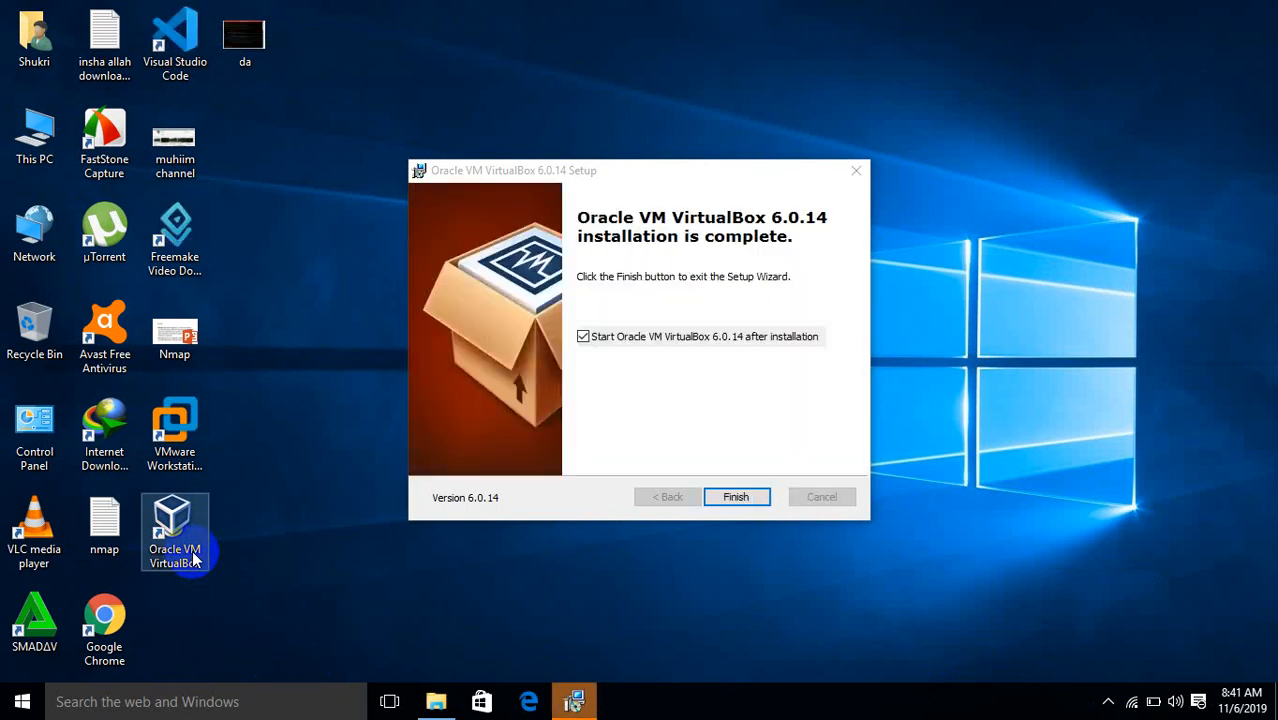
Finish the setup wizard to launch VirtualBox Manager, and pause the screen recorder from the tray
click(731, 496)
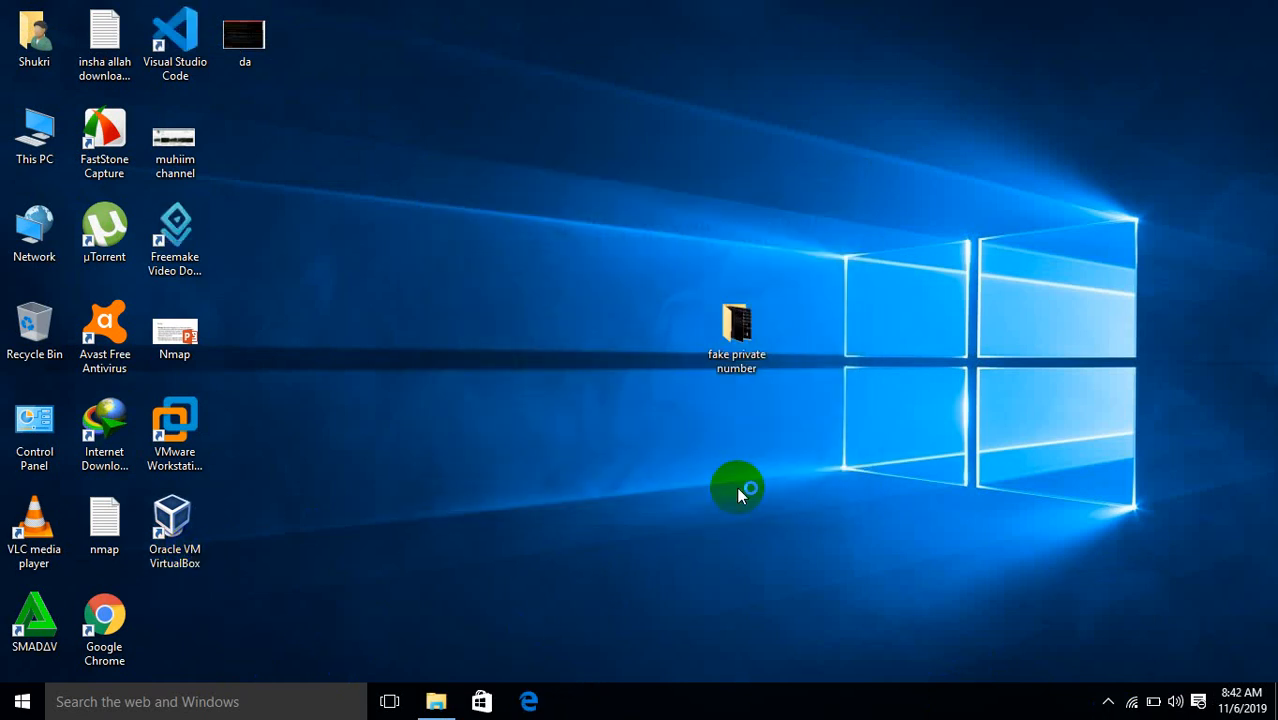
click(1108, 698)
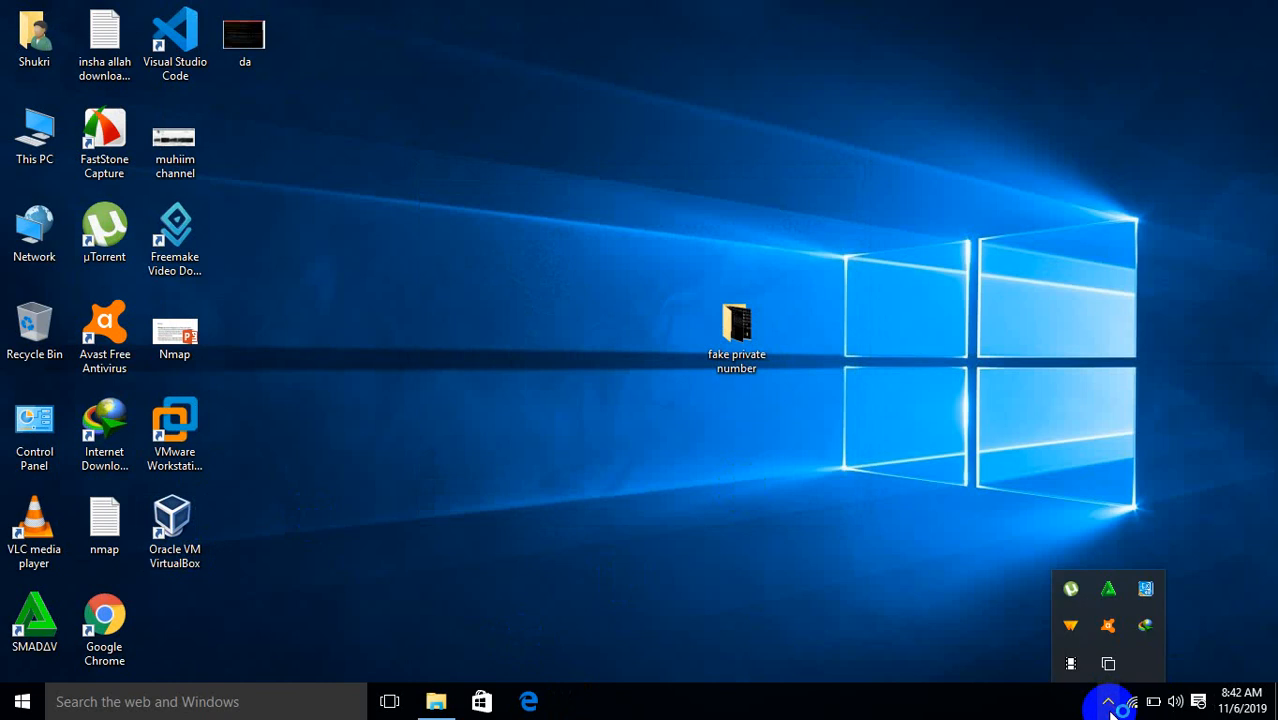
click(1071, 664)
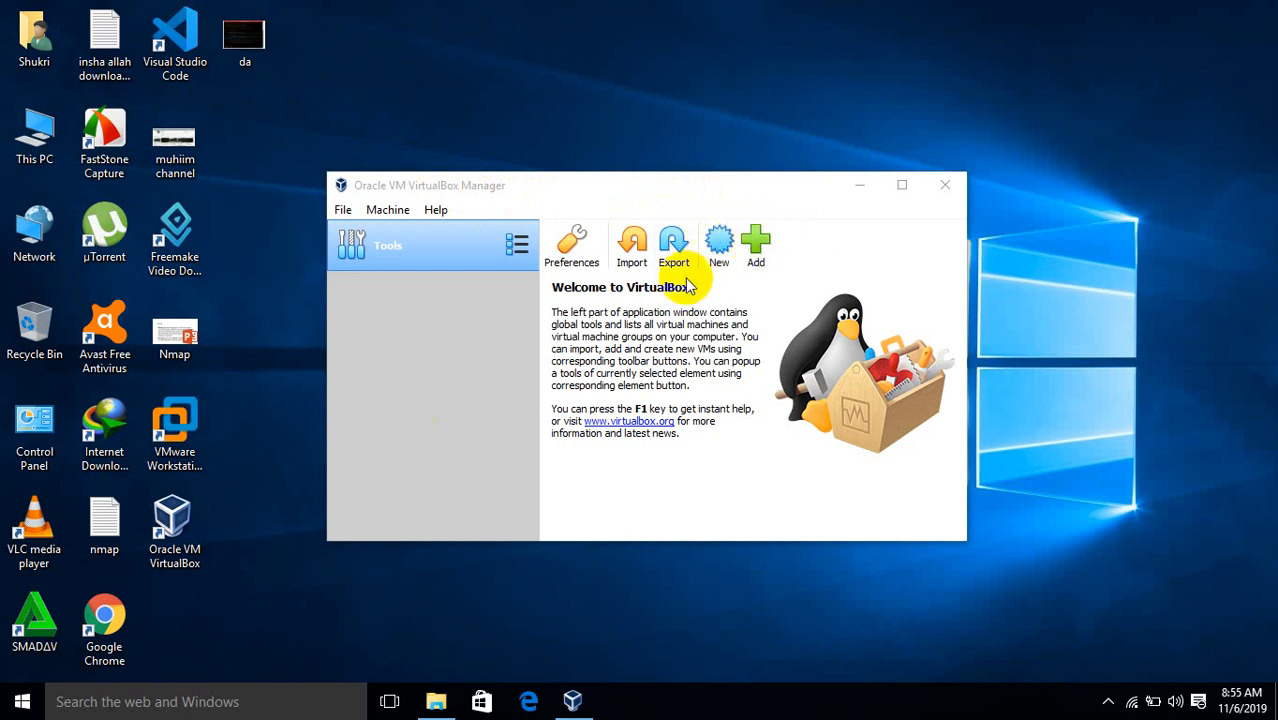
Create a new machine named haajir with type Linux and version Debian (64-bit)
click(716, 247)
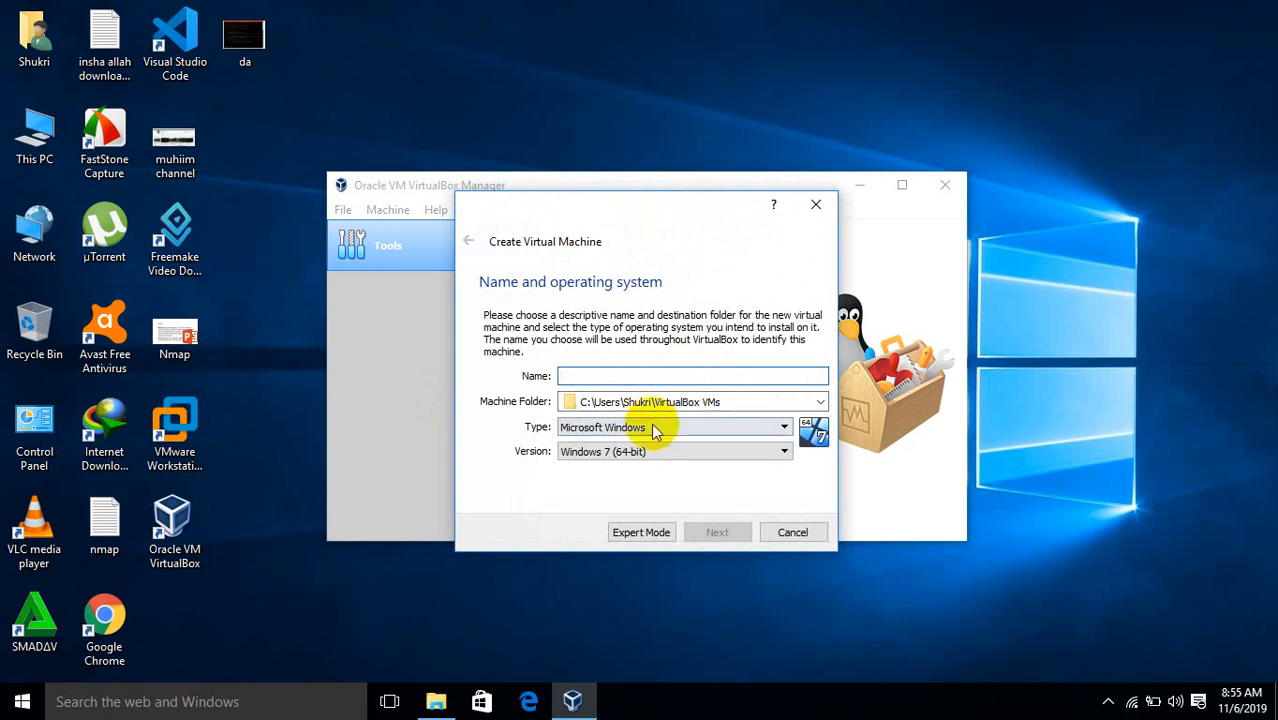
click(653, 427)
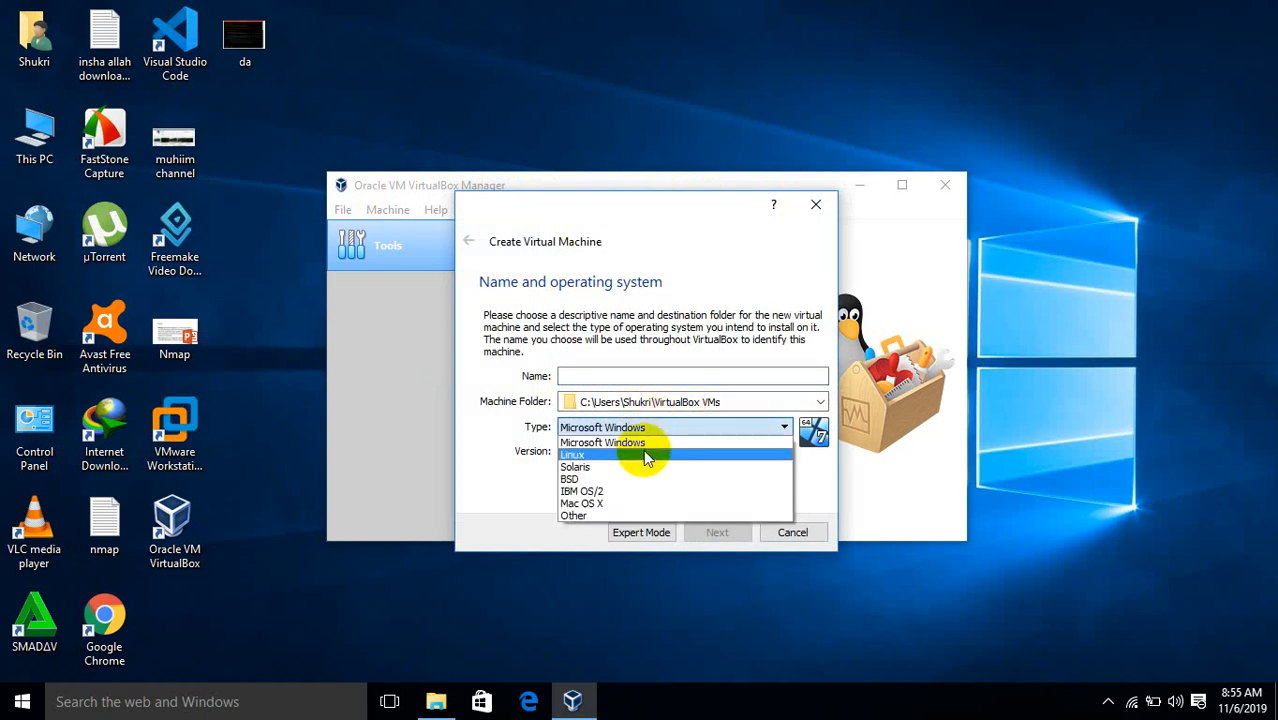
click(644, 455)
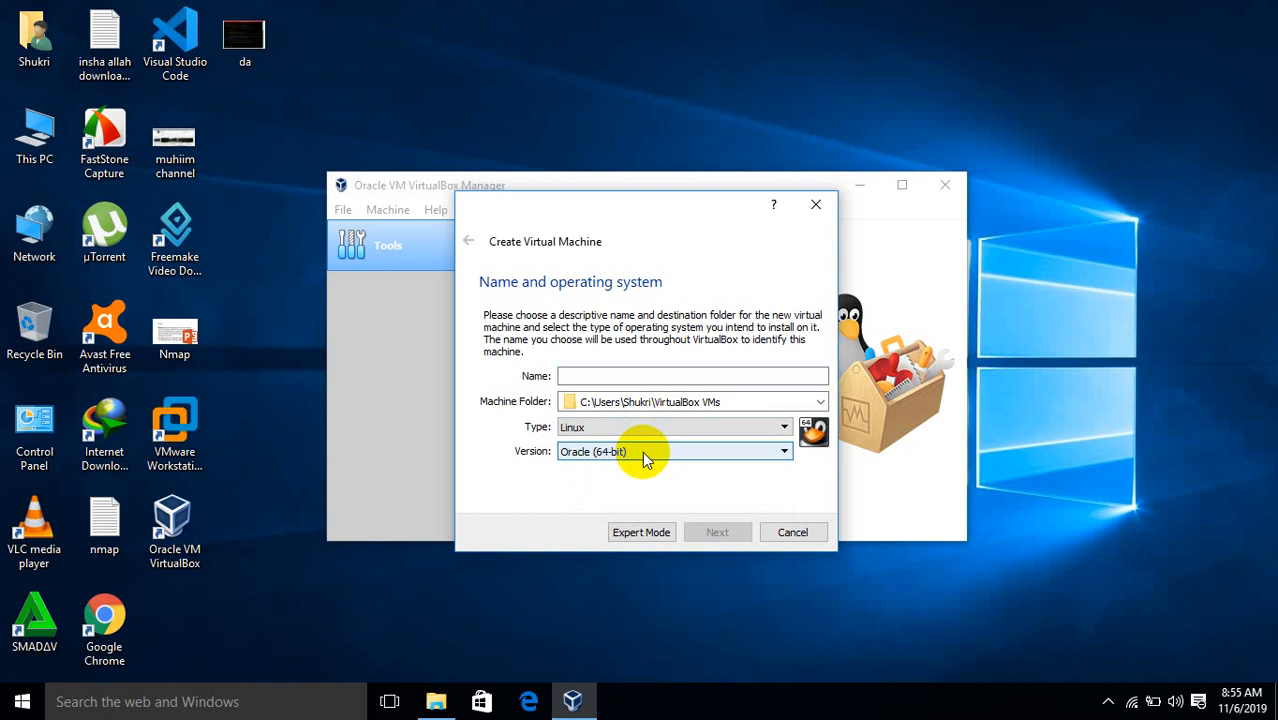
click(644, 455)
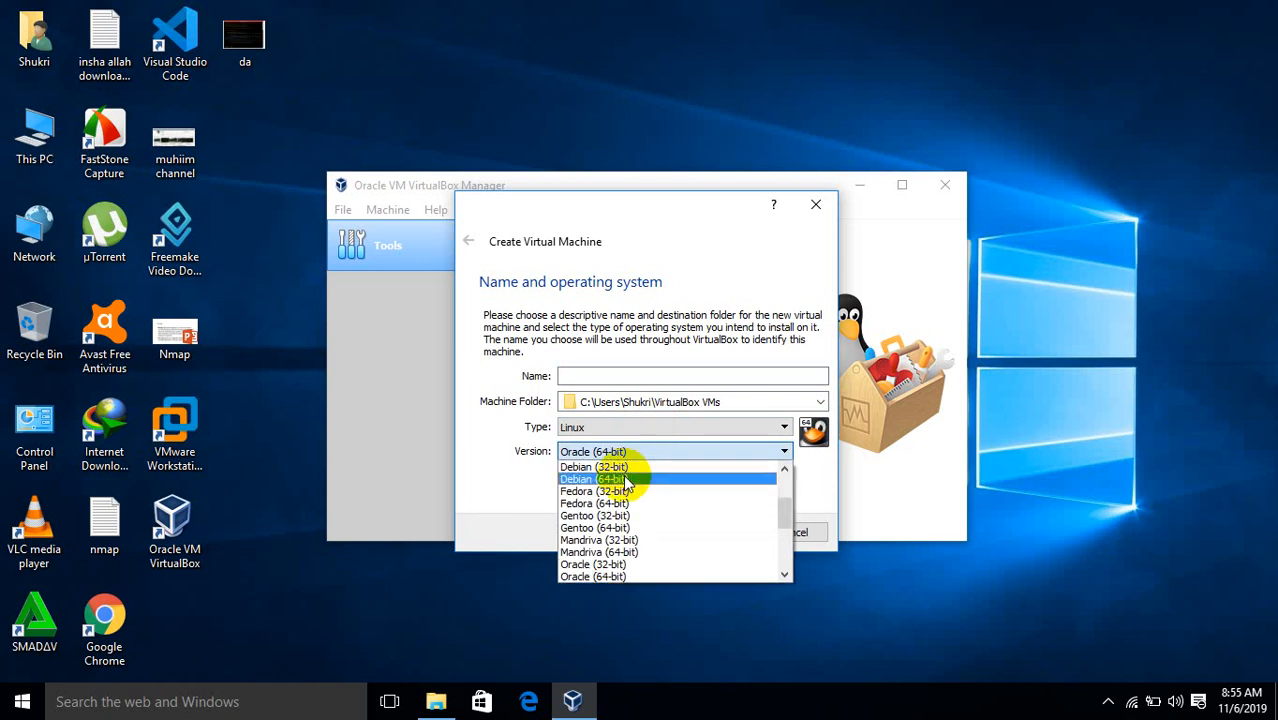
click(628, 479)
click(693, 375)
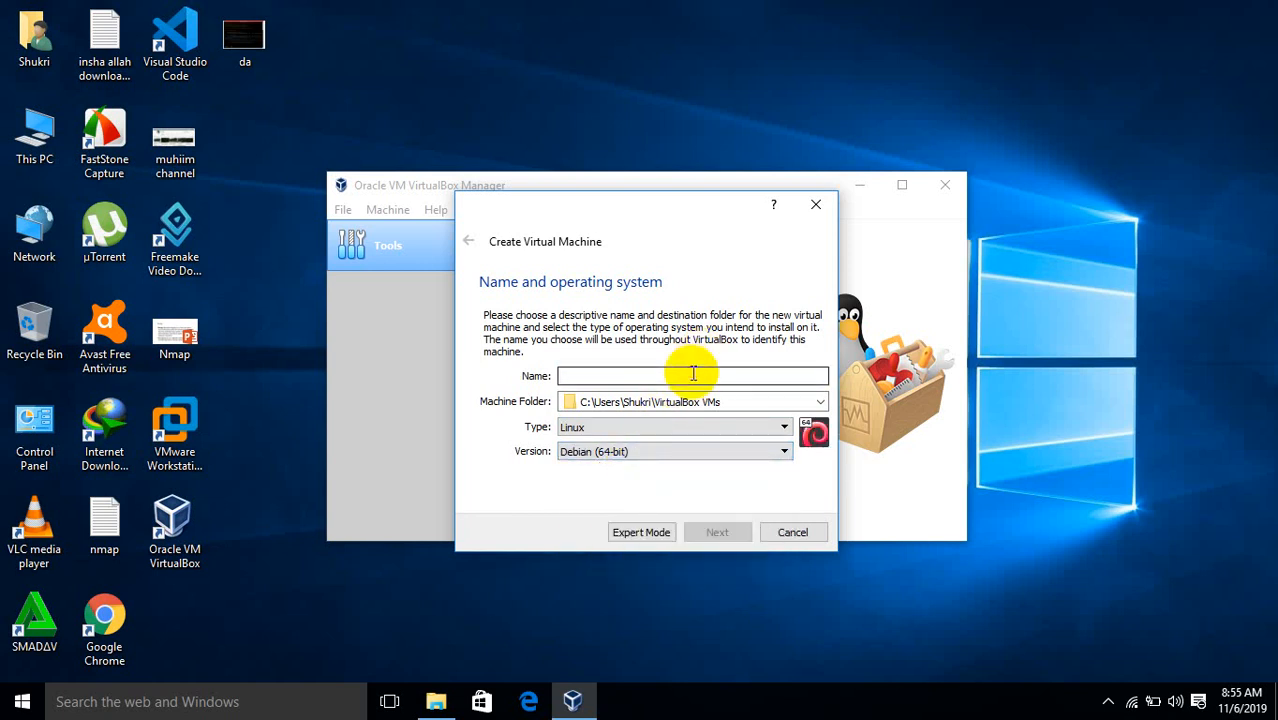
text(haajir)
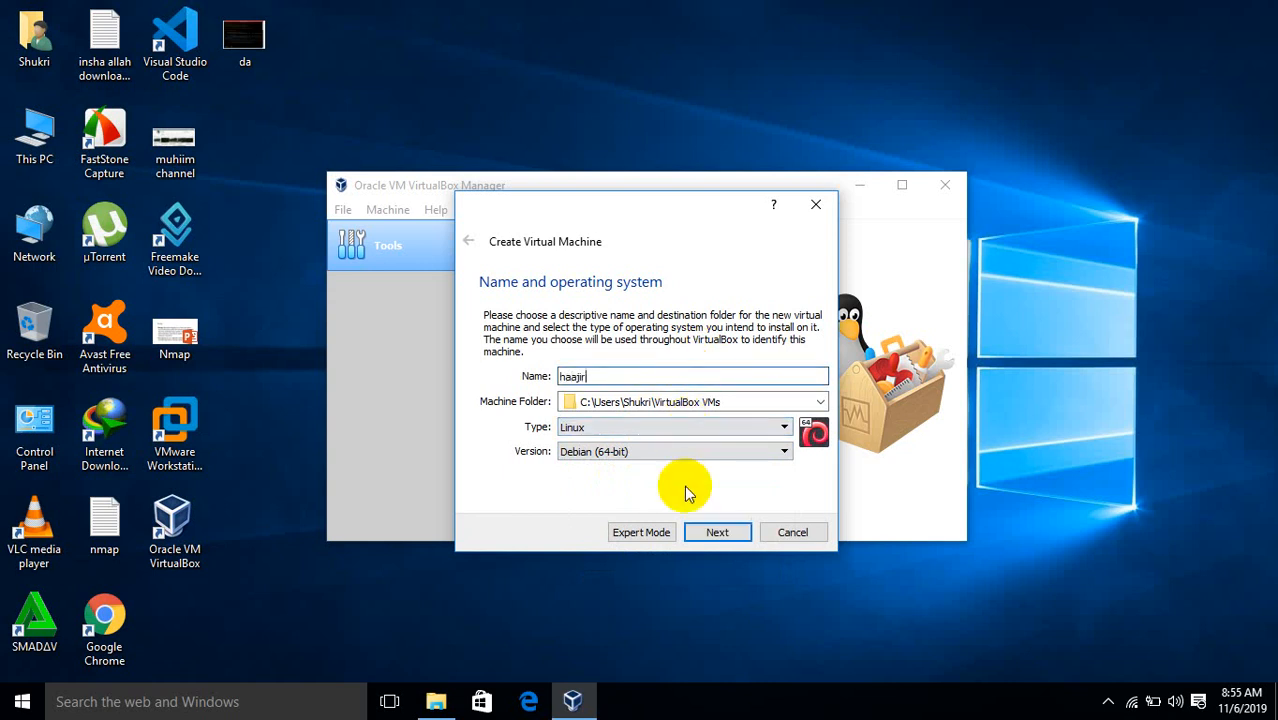
click(711, 532)
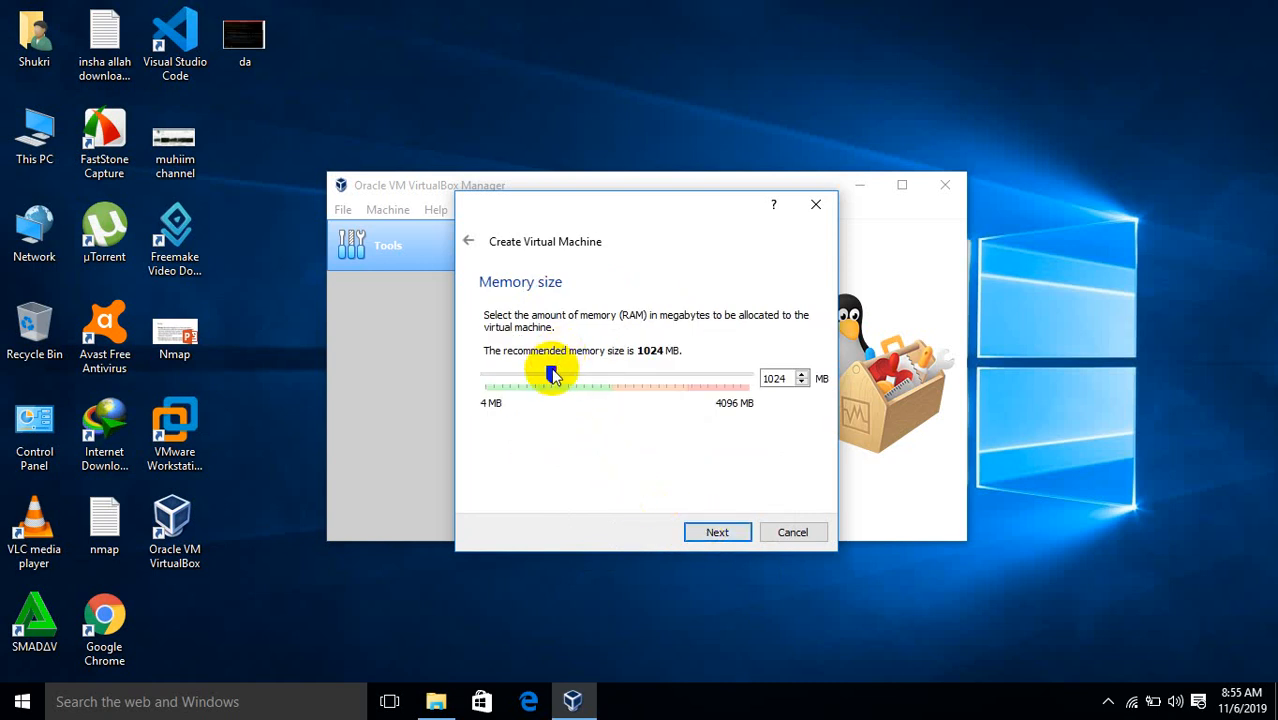
Drag the memory slider to allocate 2538 MB to the haajir machine
drag(552, 372, 502, 374)
click(500, 372)
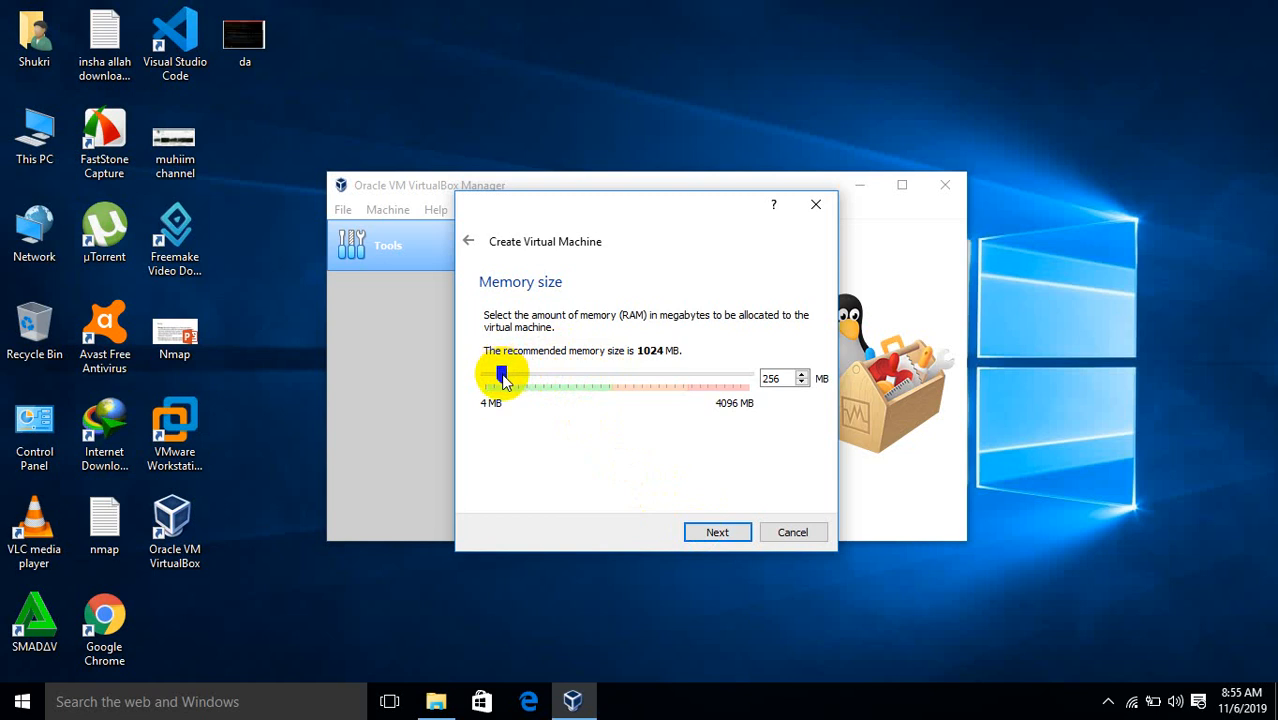
drag(502, 378, 649, 378)
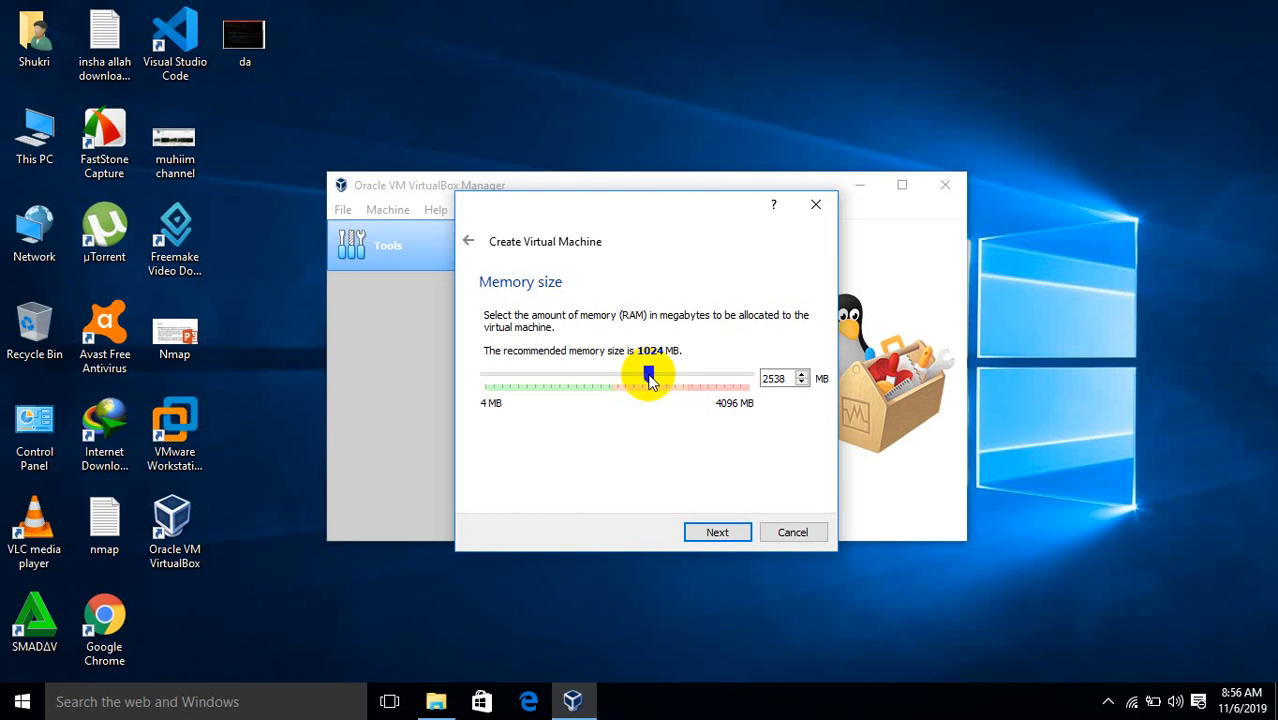
click(707, 532)
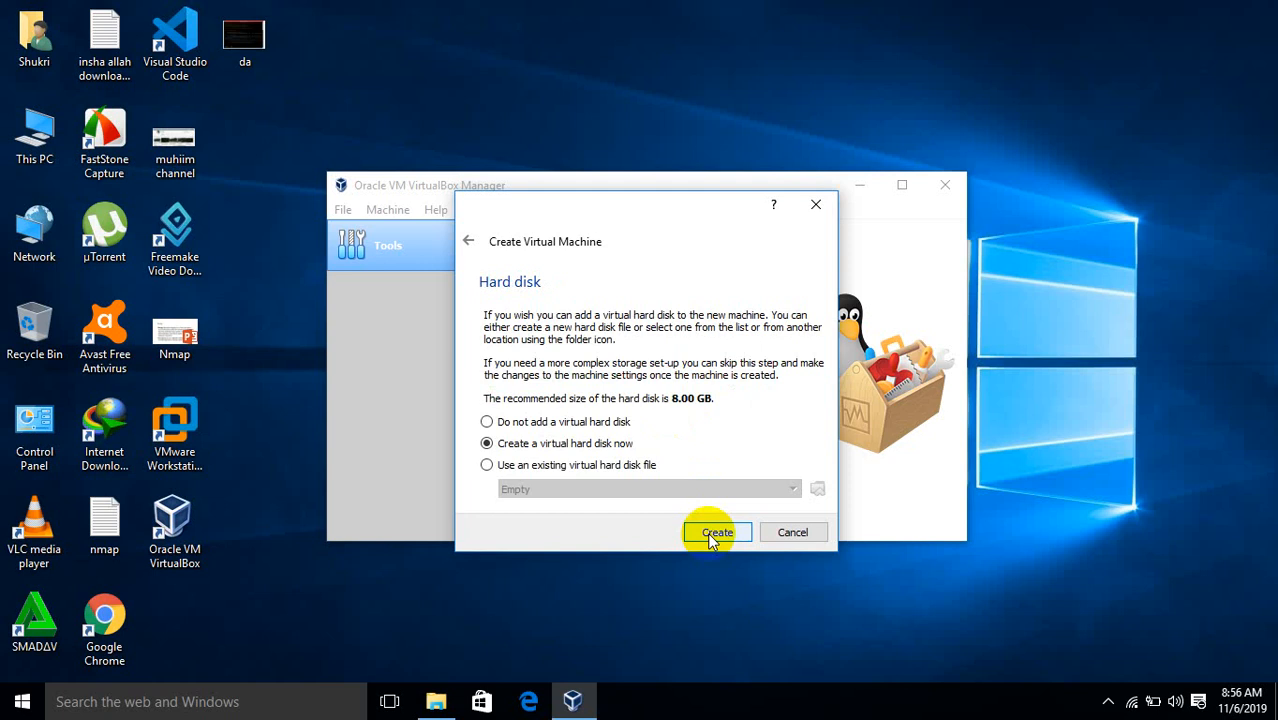
Create a new virtual hard disk with the default file type and dynamic allocation
click(716, 532)
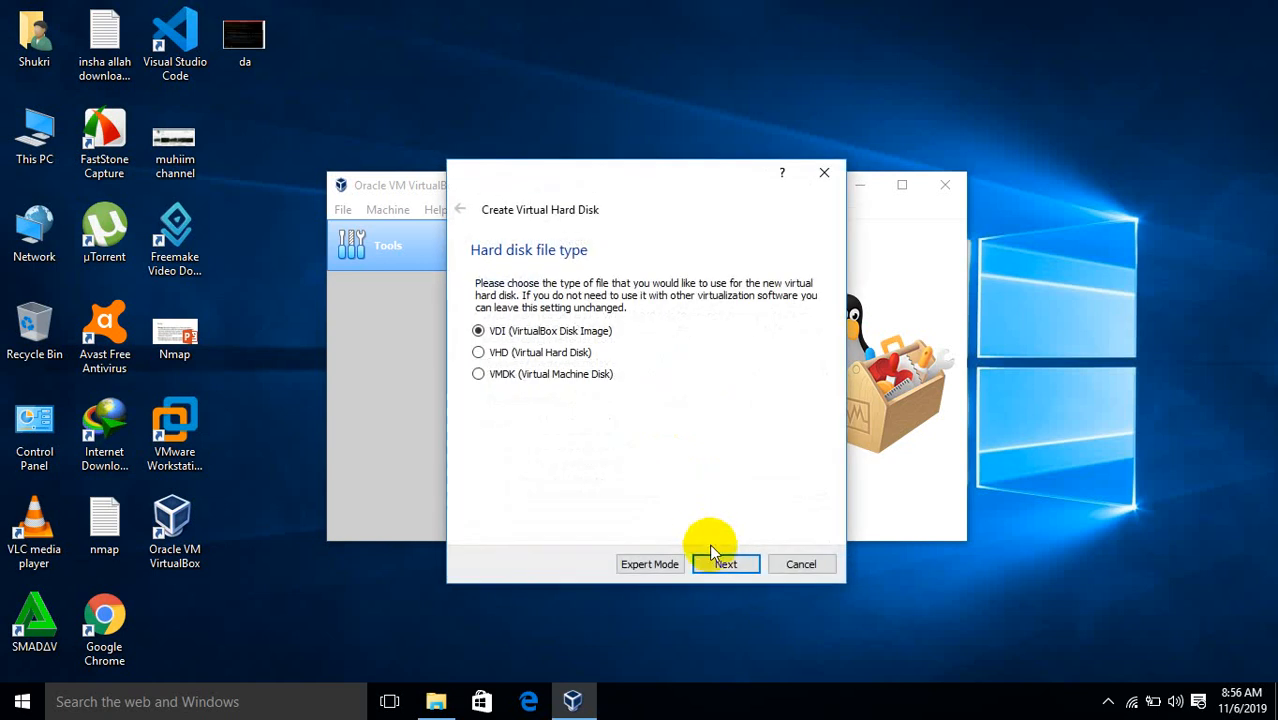
click(722, 565)
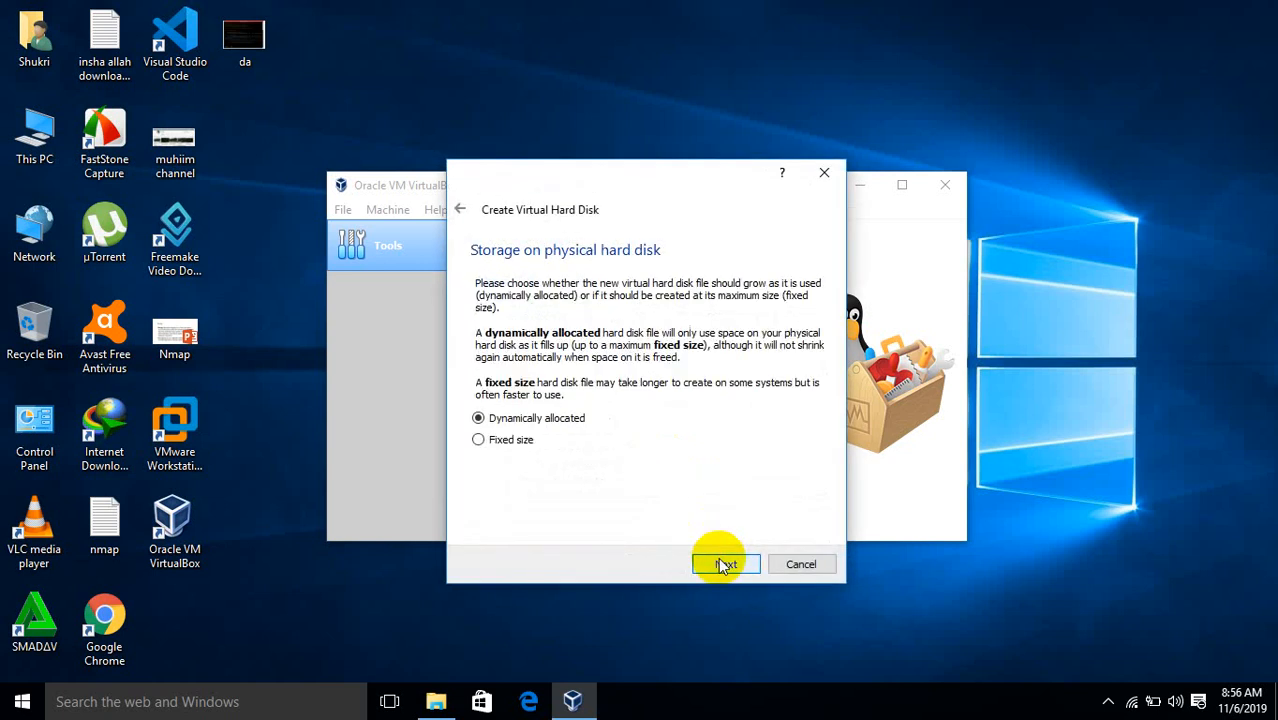
click(723, 565)
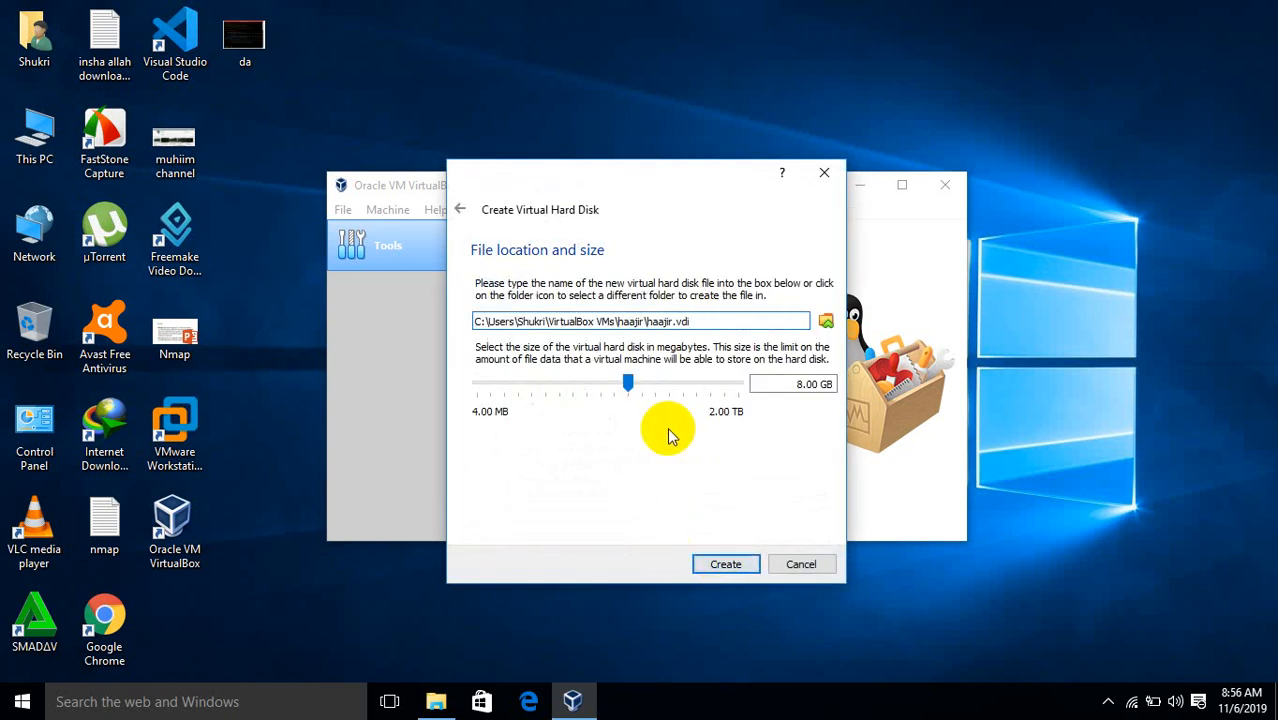
Set the virtual disk size to 60 GB and create the machine
click(810, 386)
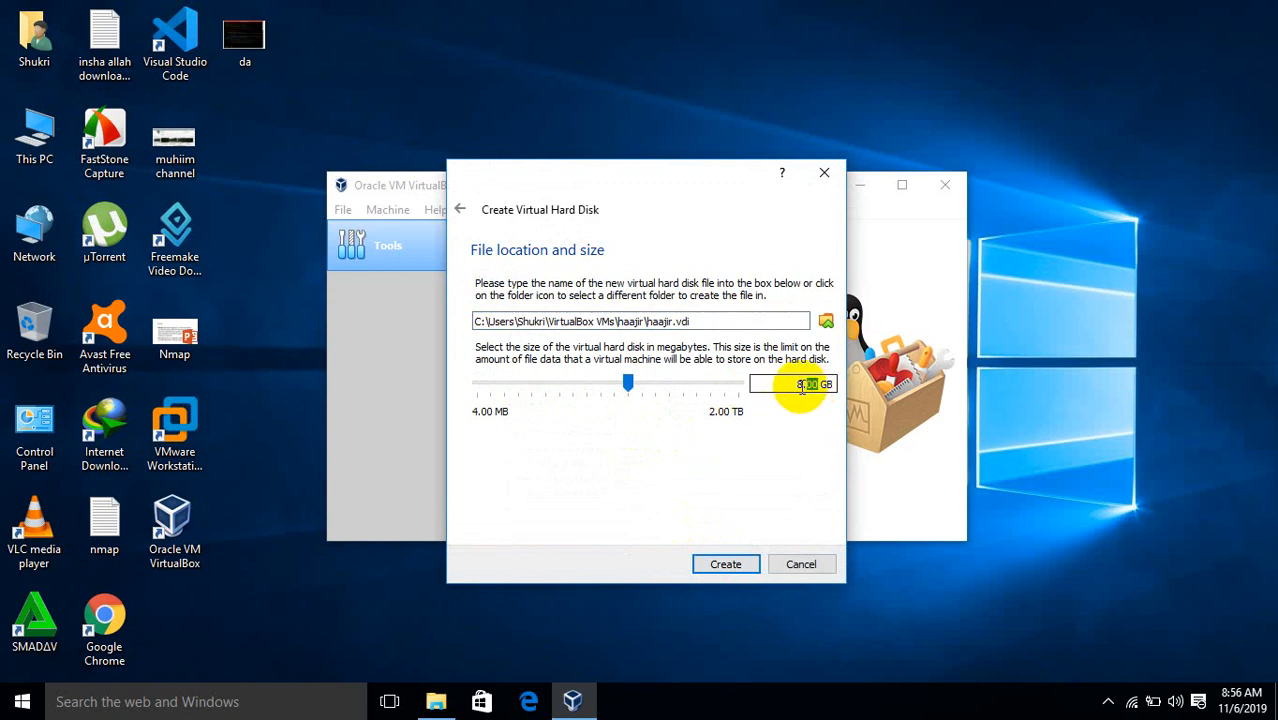
drag(810, 386, 801, 387)
text(80)
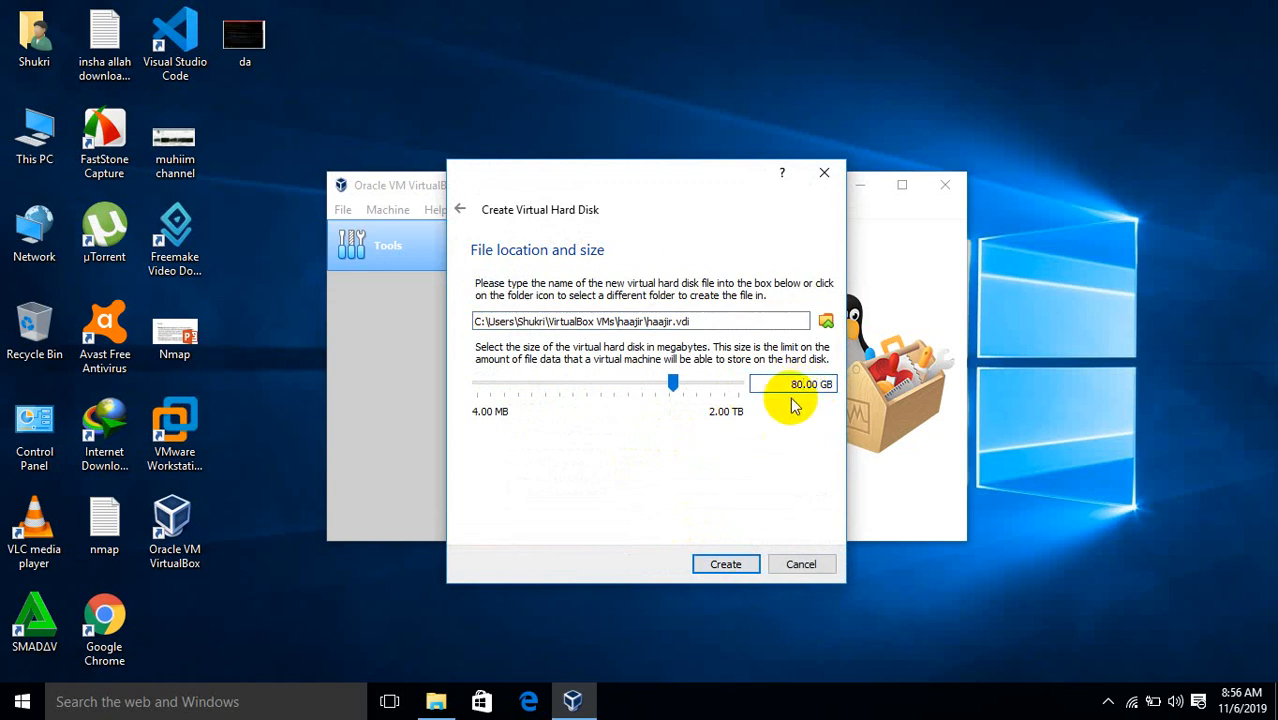
key(BackSpace)
key(BackSpace)
text(60)
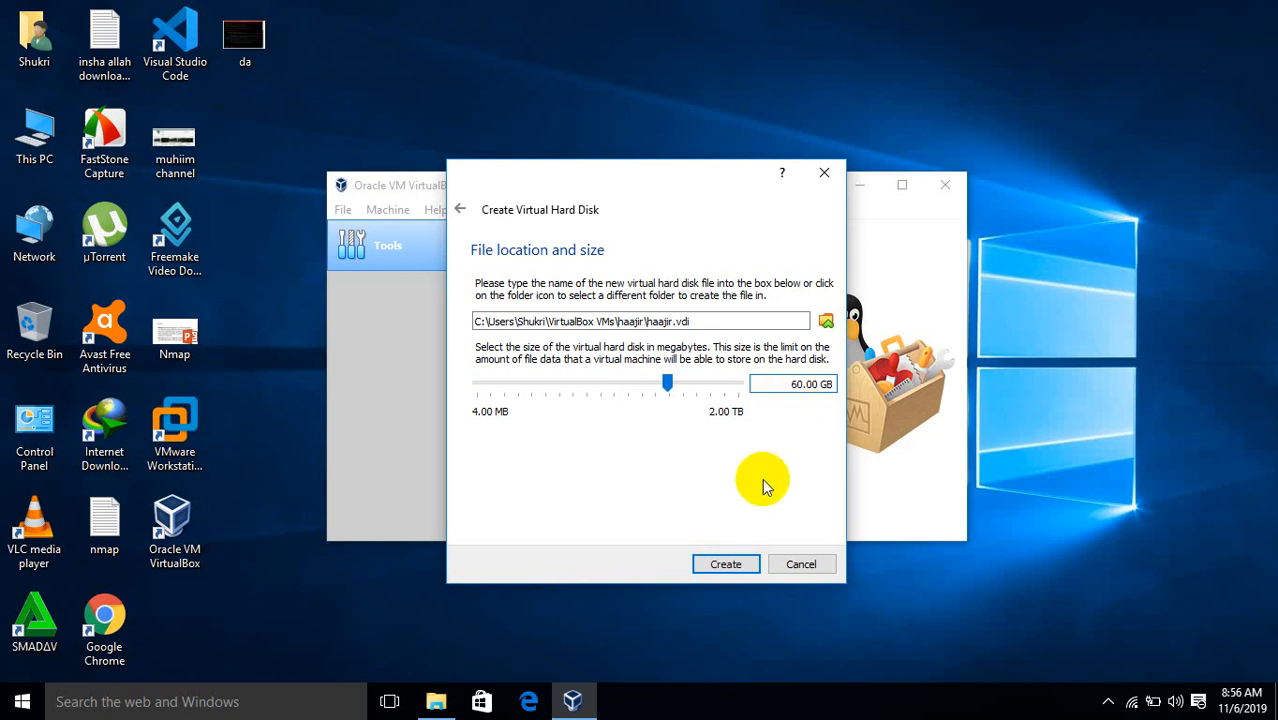
click(726, 564)
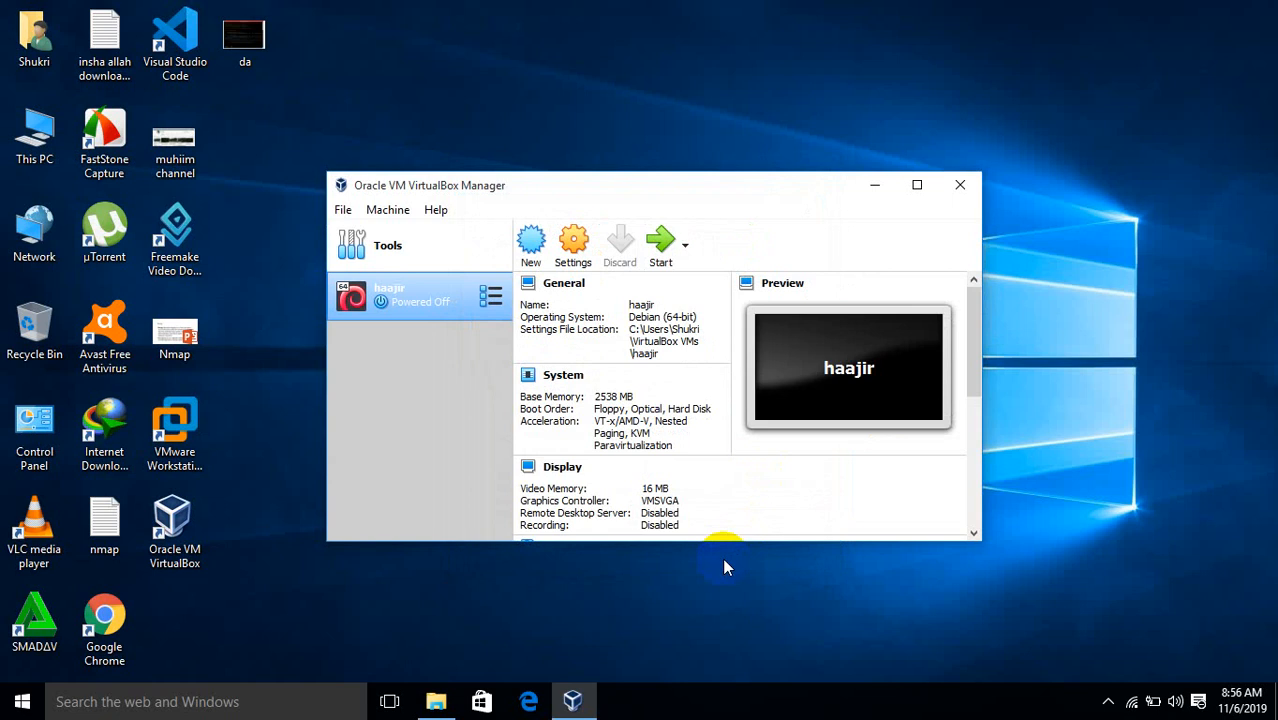
Open the actions menu on the haajir machine's row in the VM list
click(492, 300)
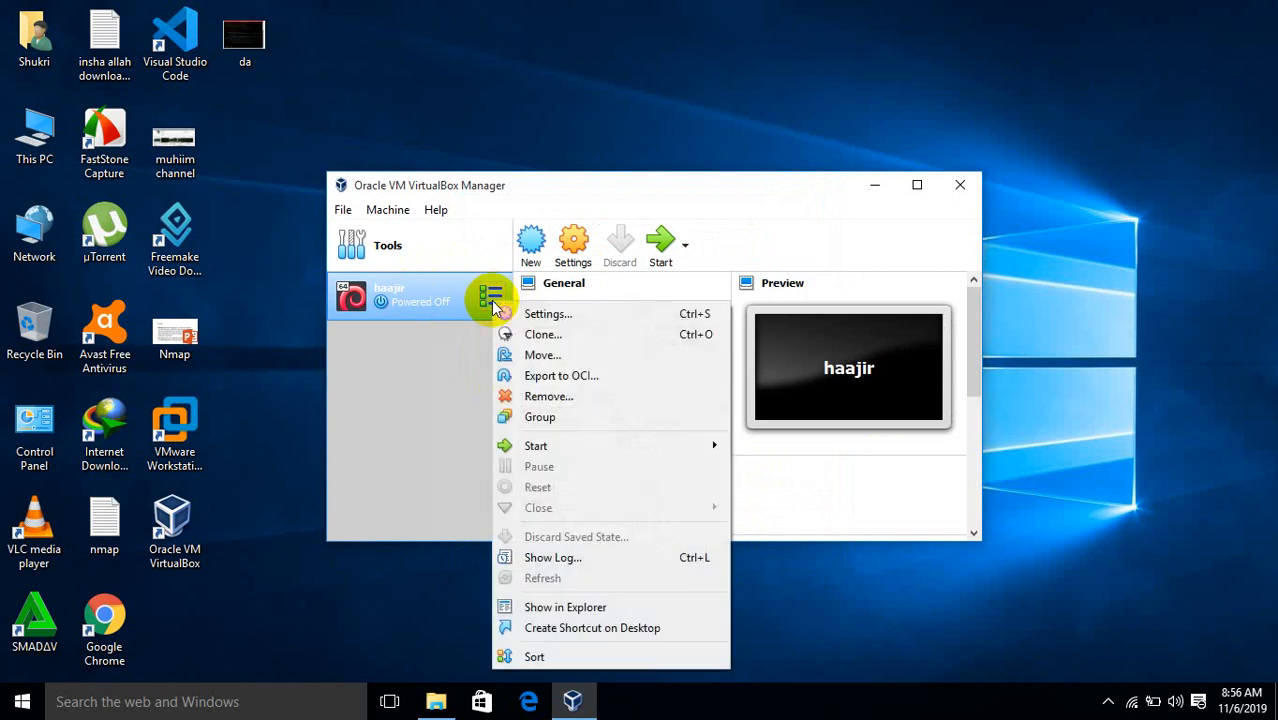
click(448, 367)
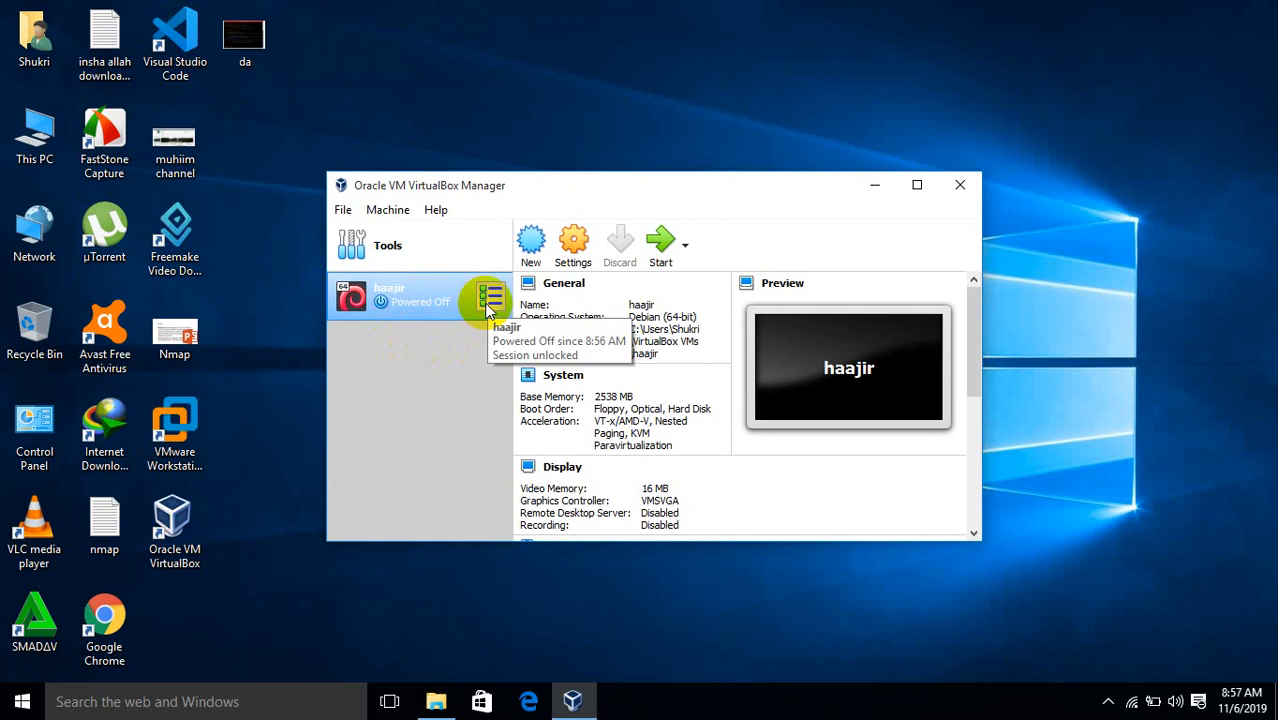
right_click(474, 300)
click(463, 360)
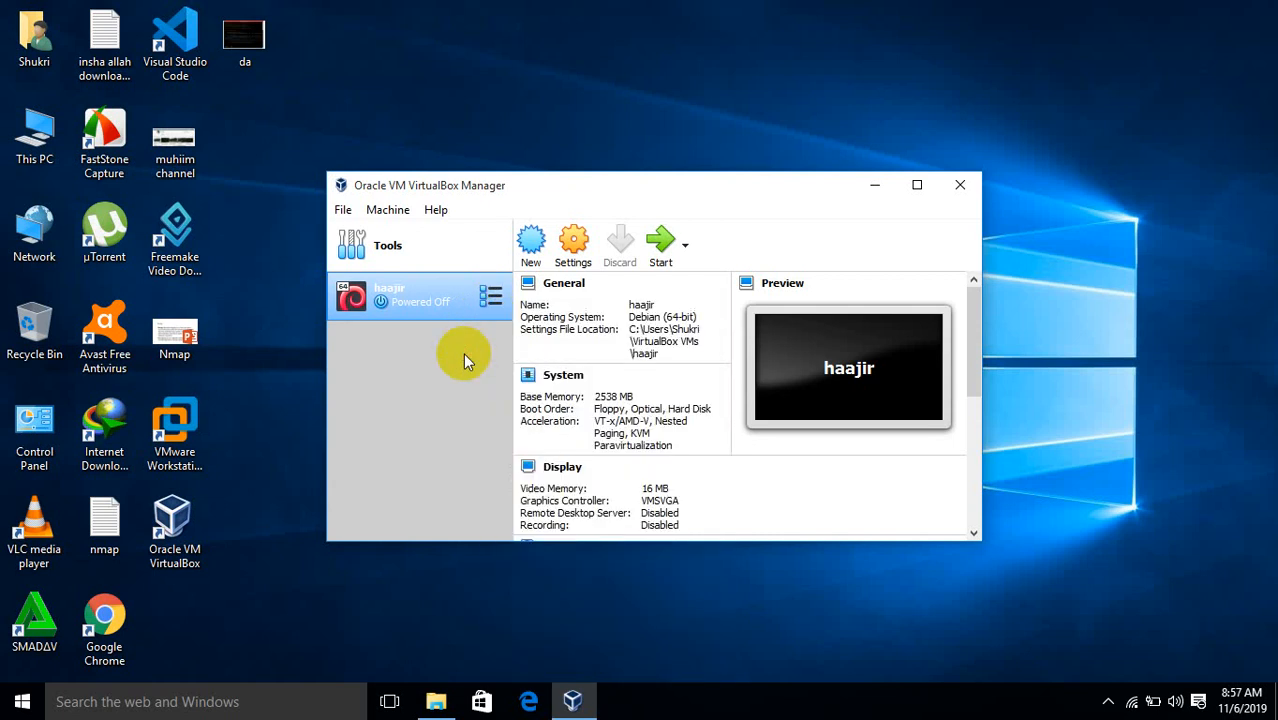
click(492, 298)
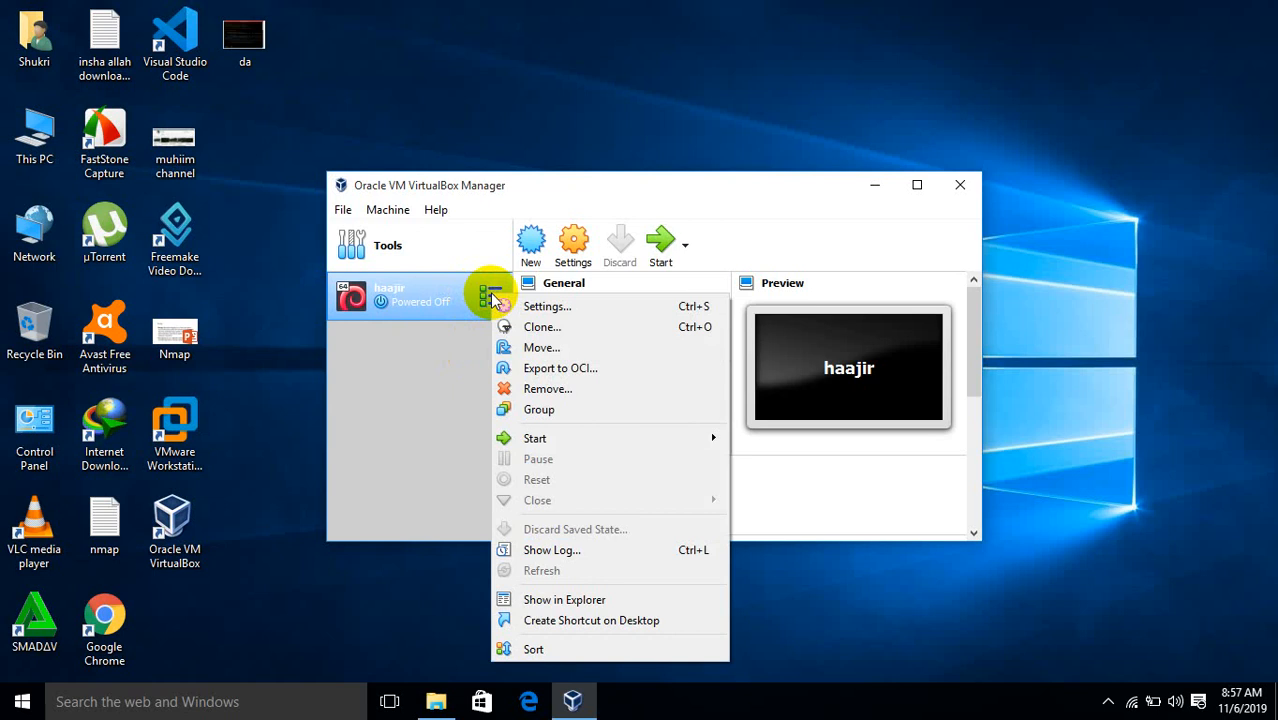
Open the haajir machine's Storage settings and select the empty optical drive
click(555, 309)
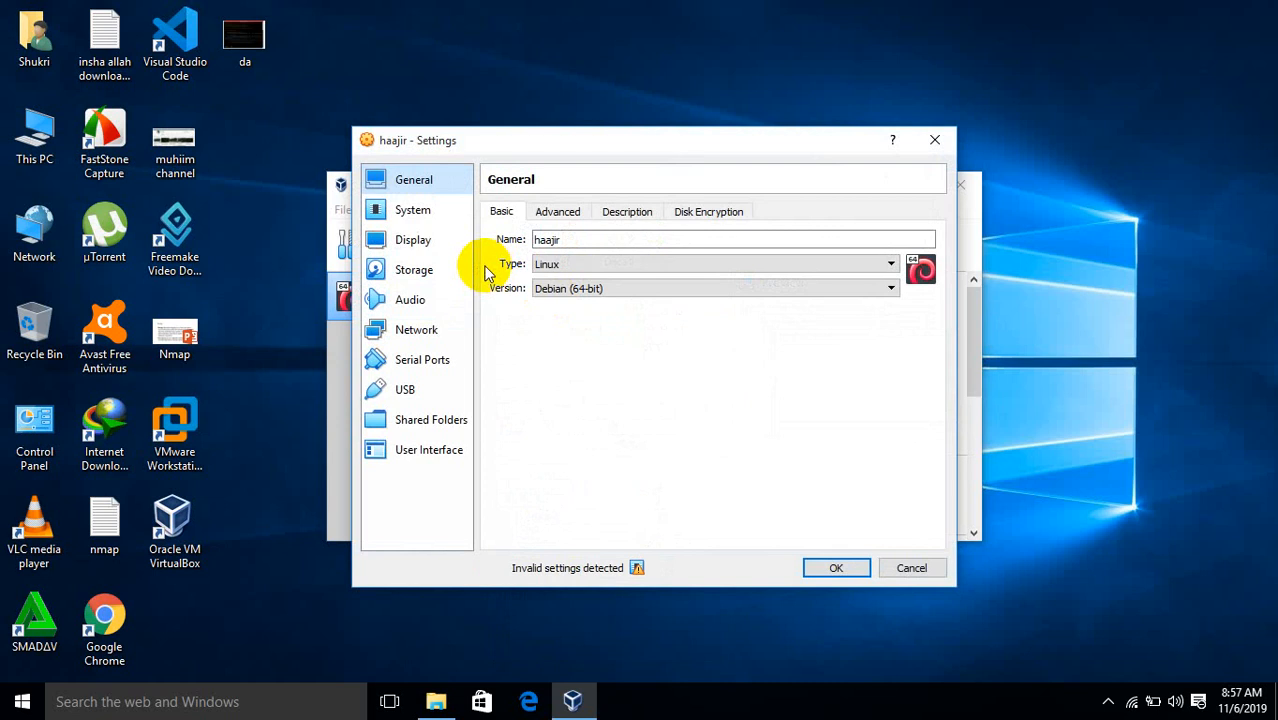
click(424, 270)
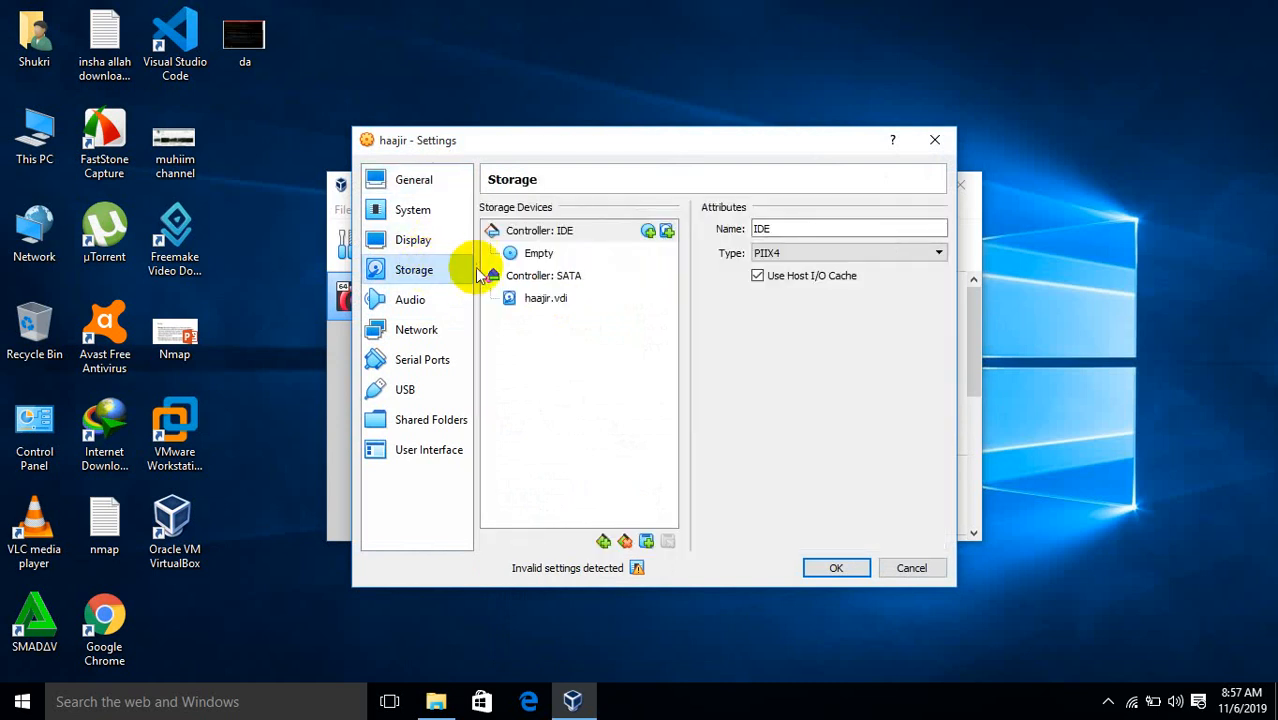
click(546, 256)
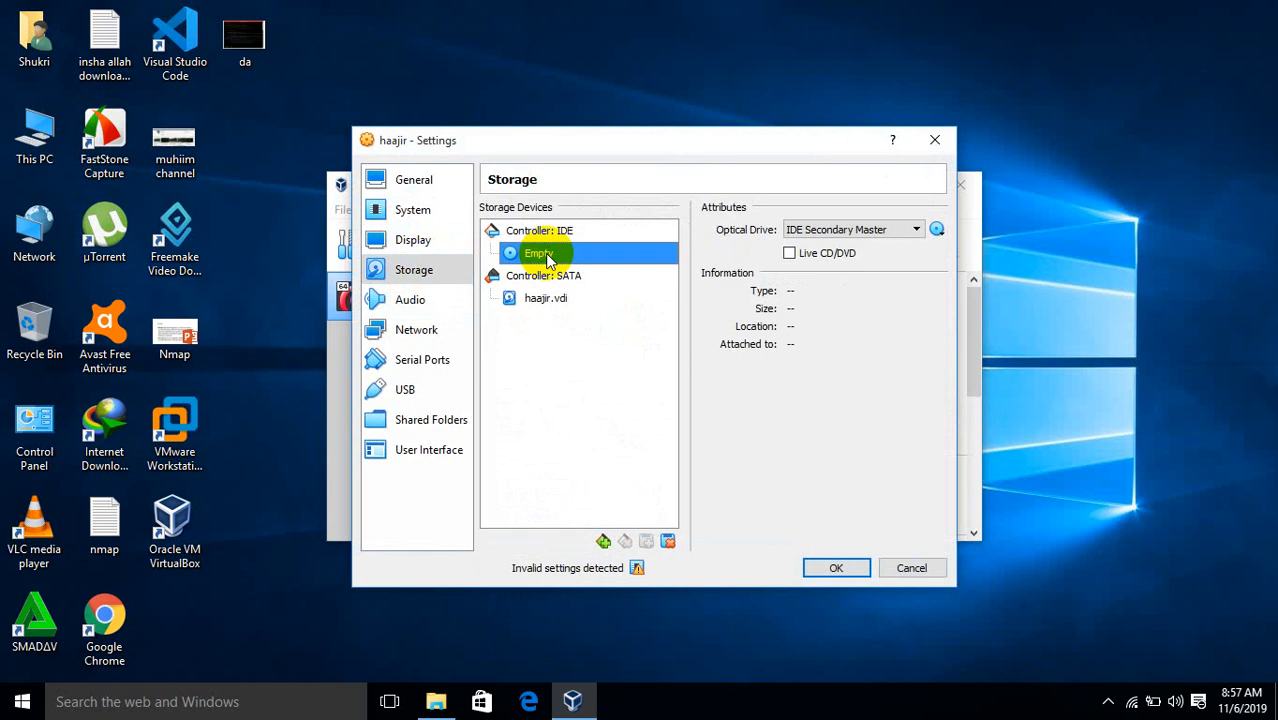
From the drive's disc menu, choose to load a virtual optical disk file
click(937, 230)
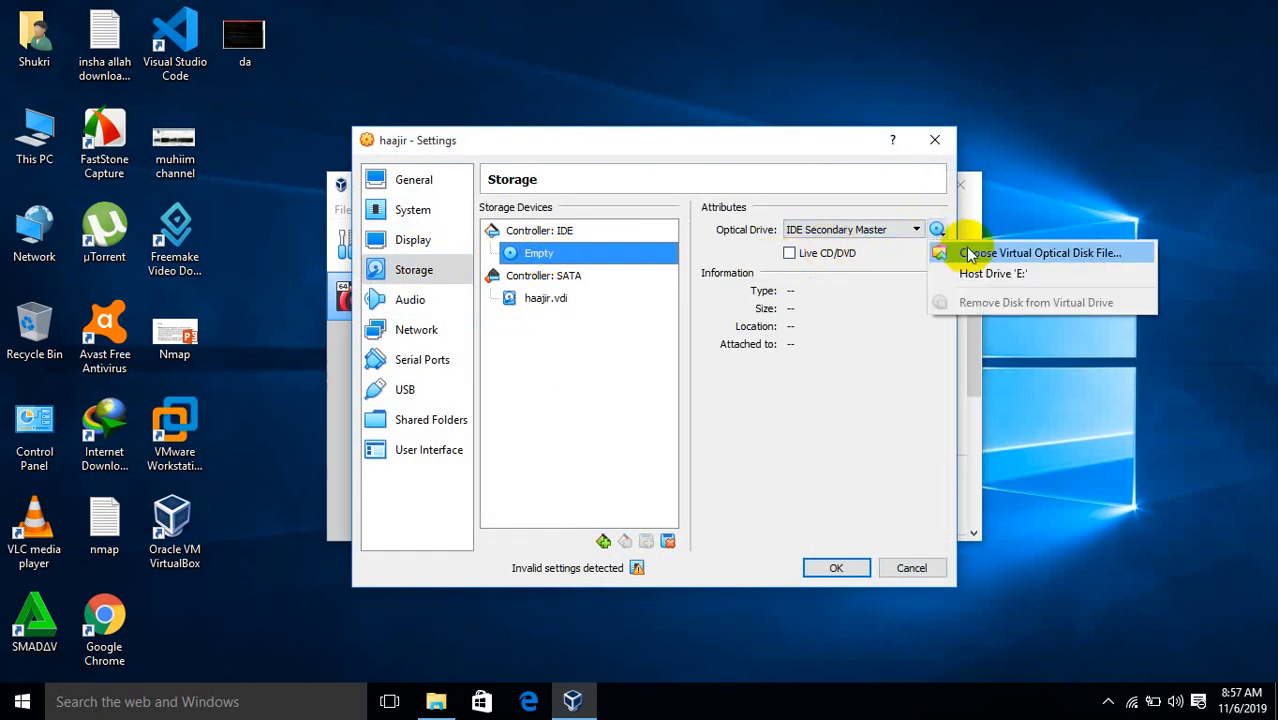
click(205, 443)
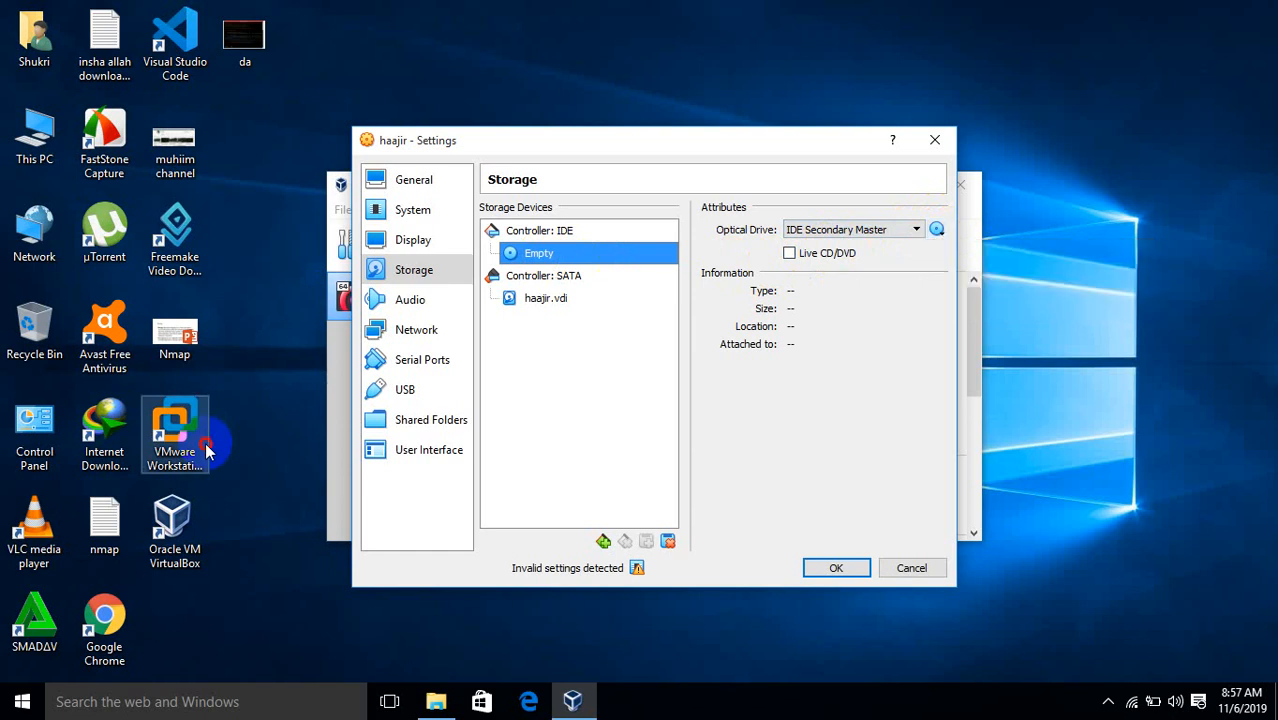
click(1108, 701)
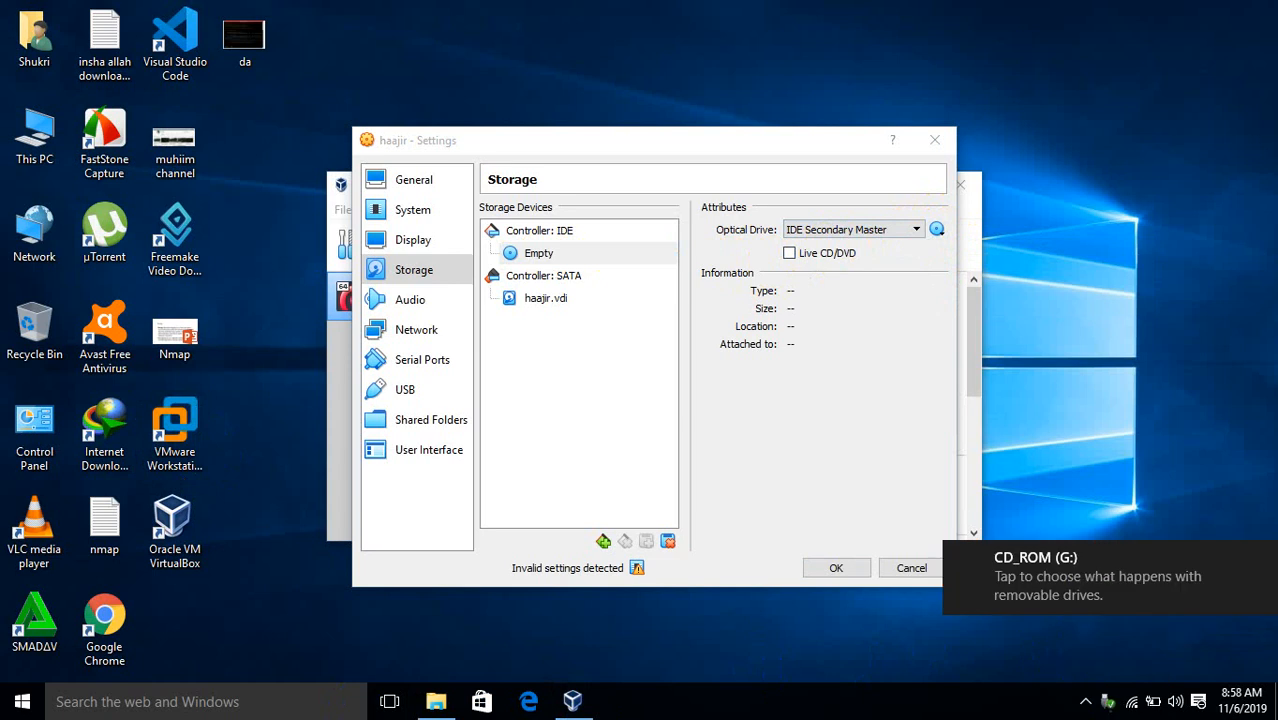
click(937, 231)
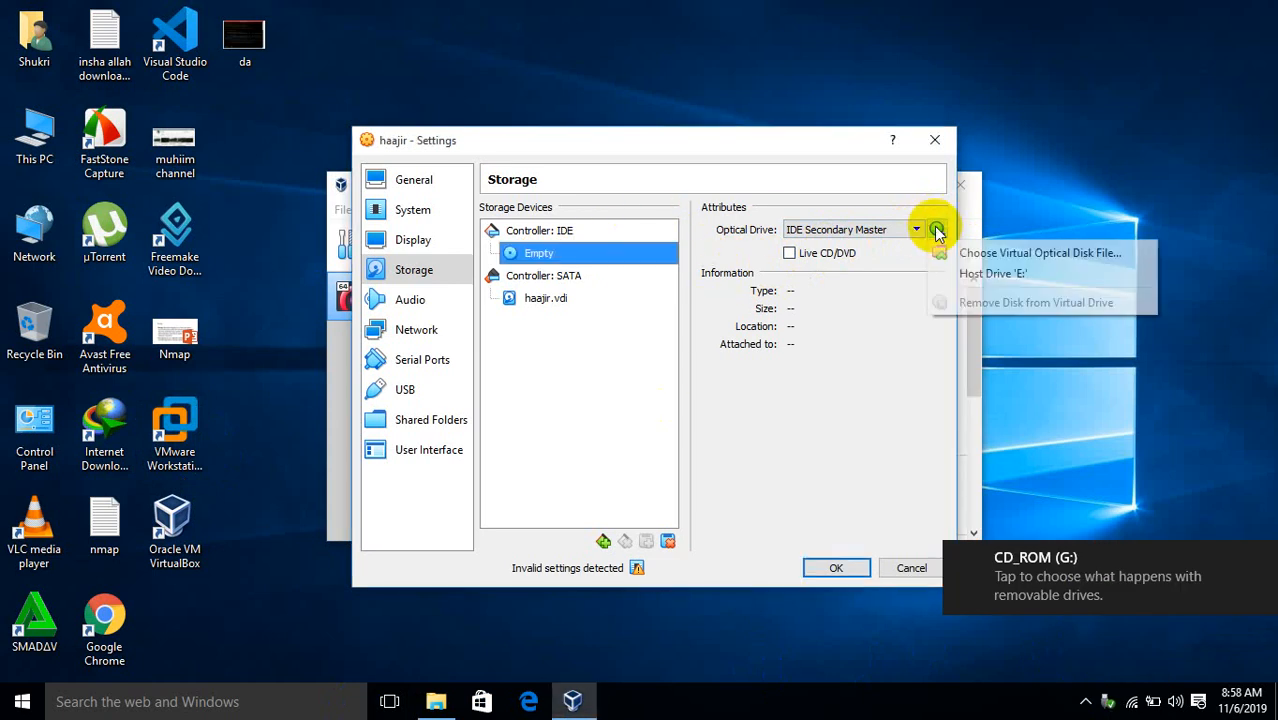
click(985, 256)
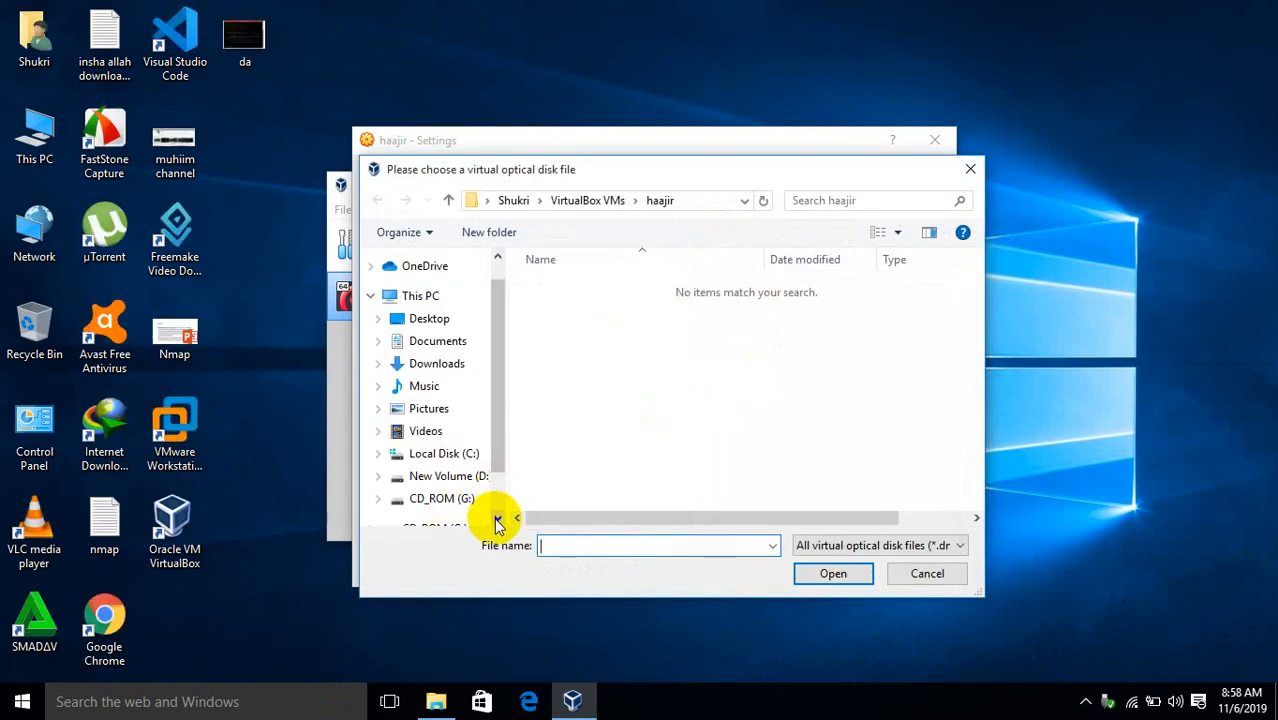
Pick kali-linux-2019.3-amd64.iso from CD_ROM (G:) using the All files filter, then save with OK
click(463, 497)
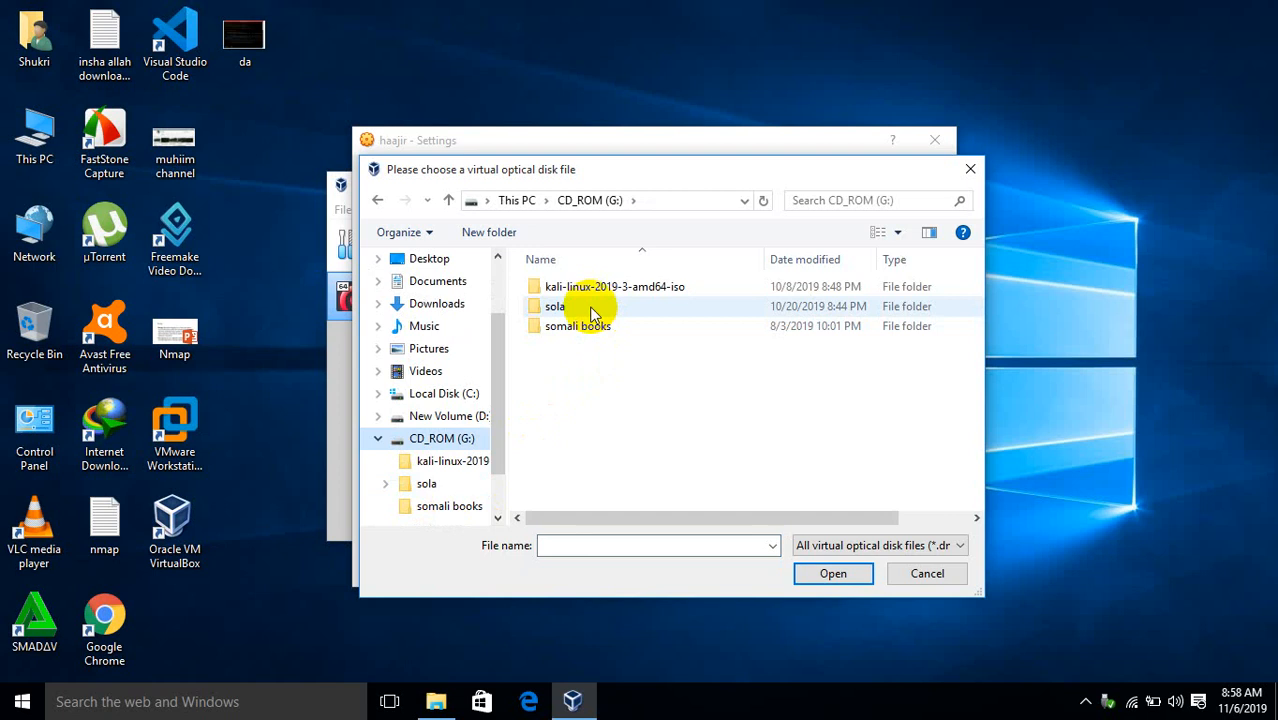
double_click(614, 287)
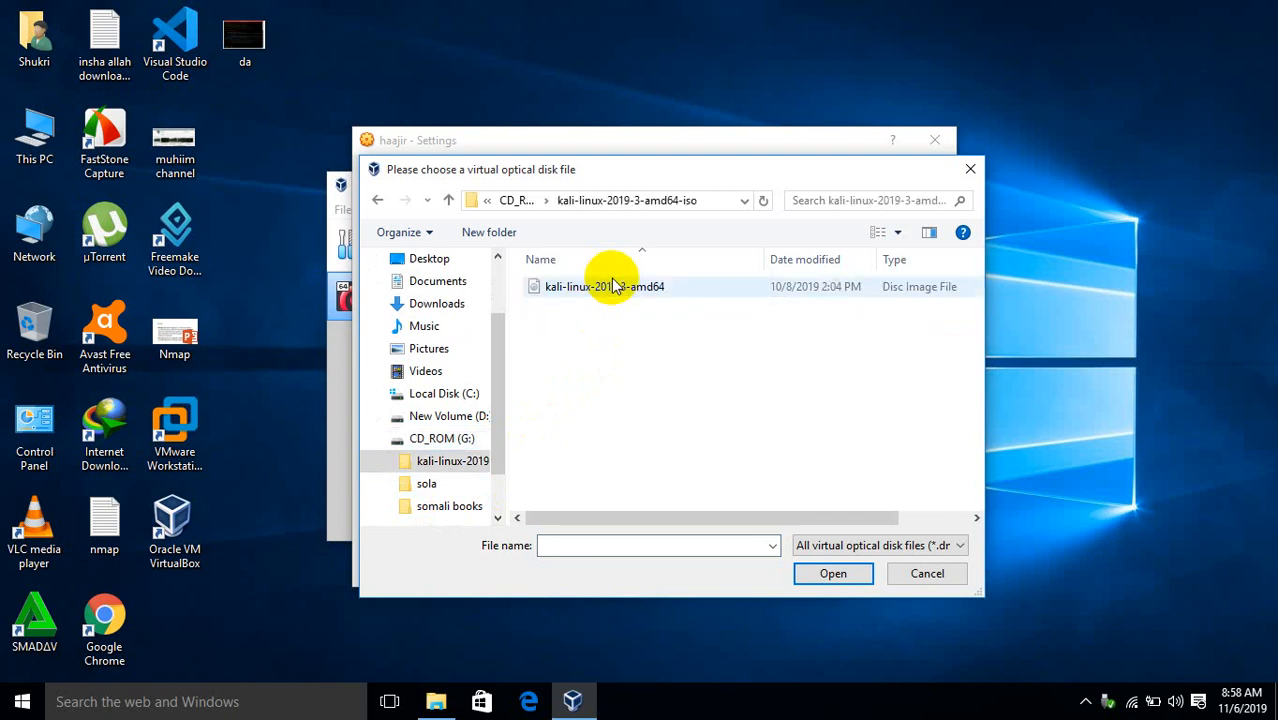
click(872, 545)
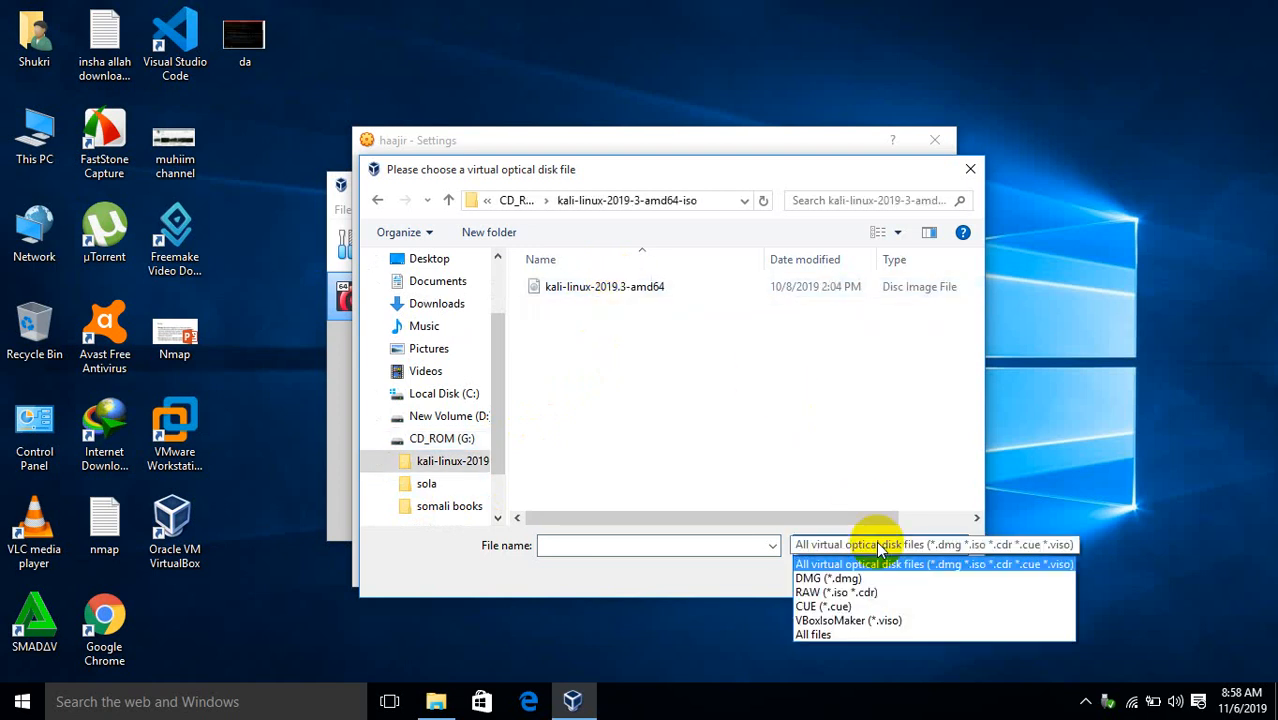
click(849, 636)
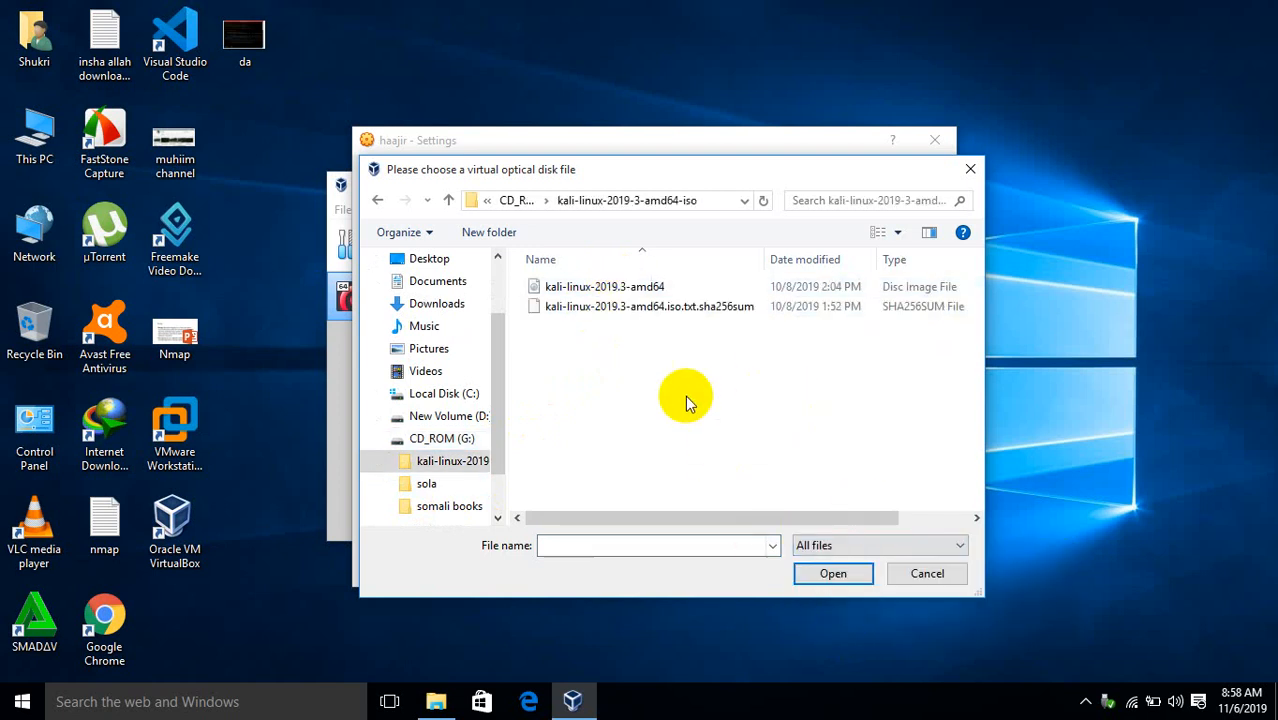
click(600, 287)
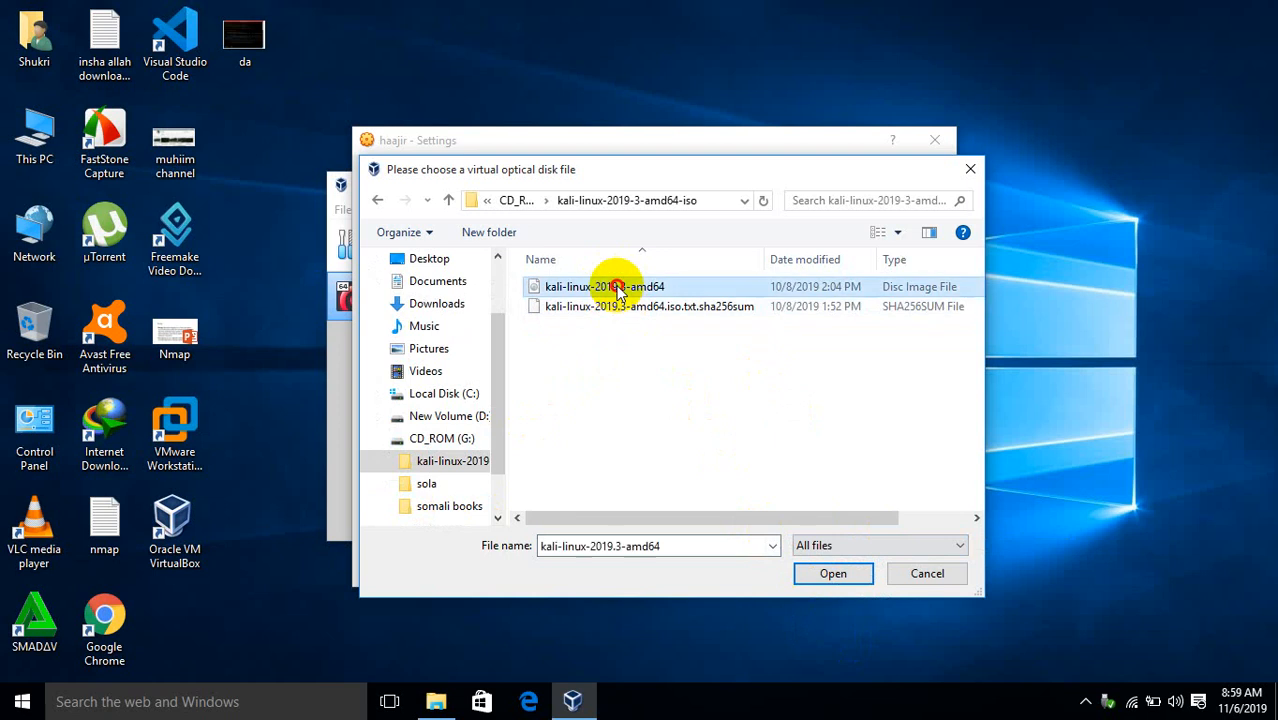
click(824, 575)
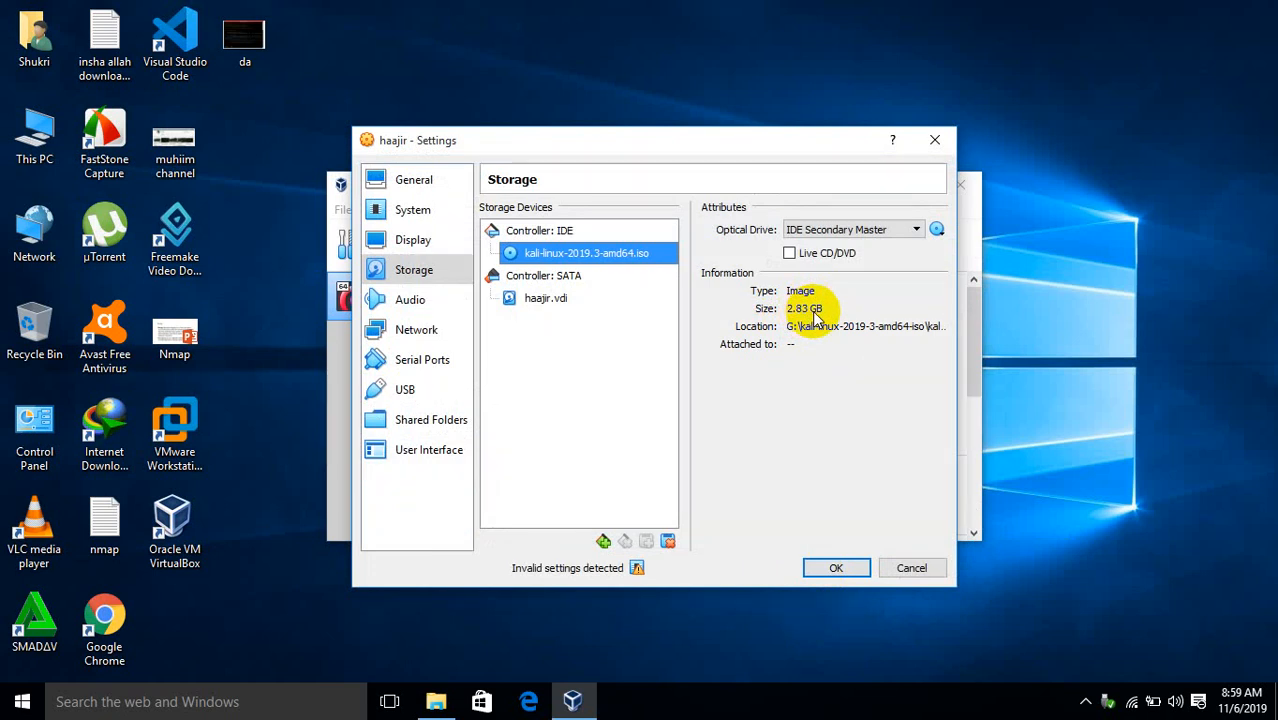
click(840, 567)
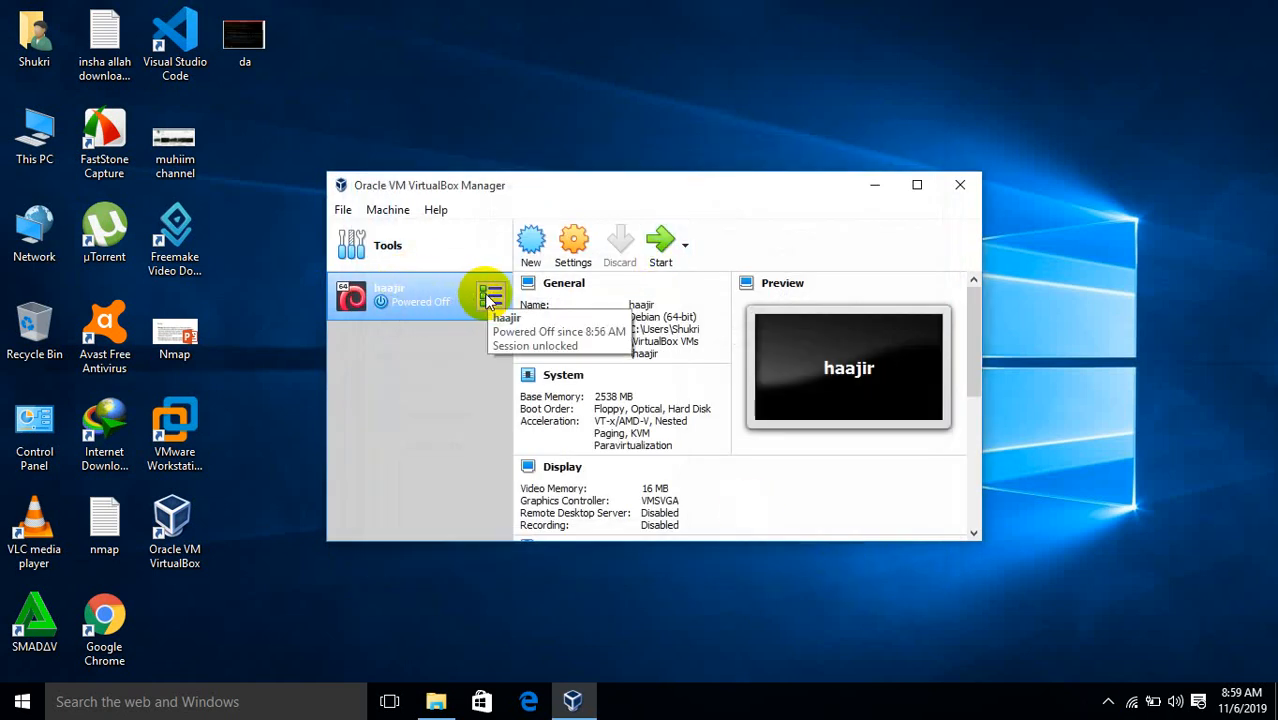
Start the haajir machine with Normal Start and maximize the VirtualBox Manager window
click(490, 297)
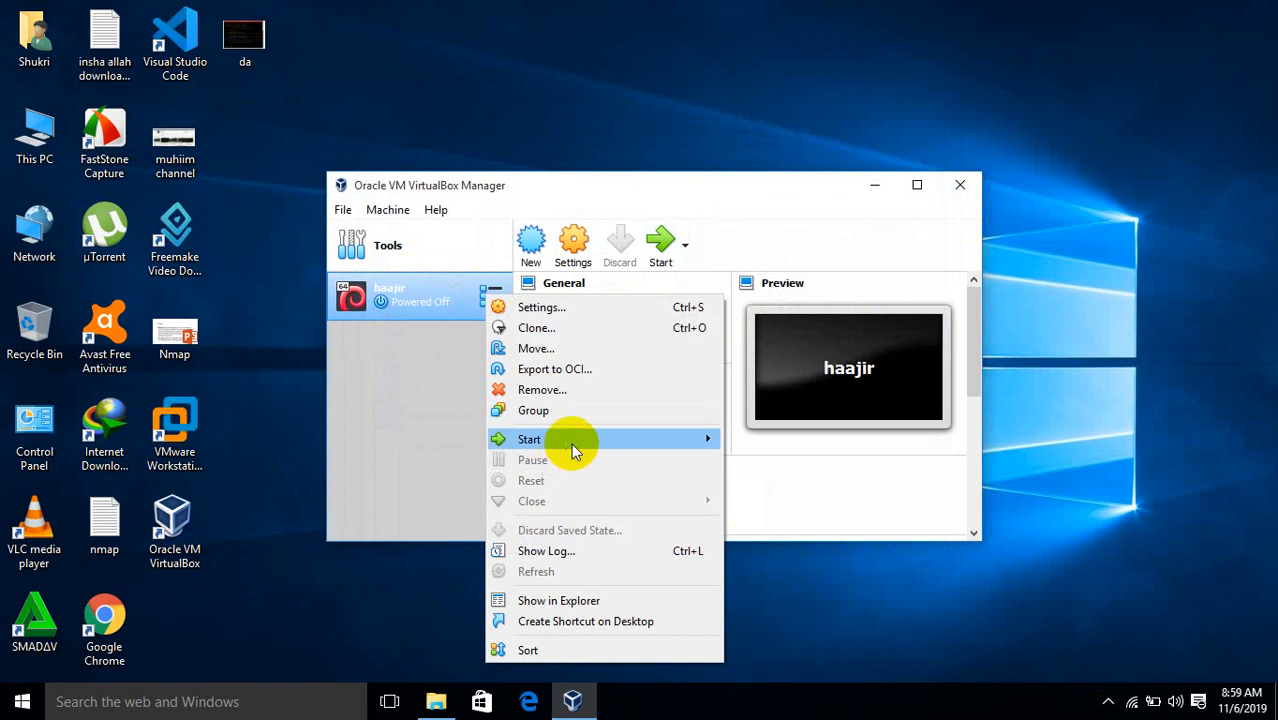
mouse_move(584, 440)
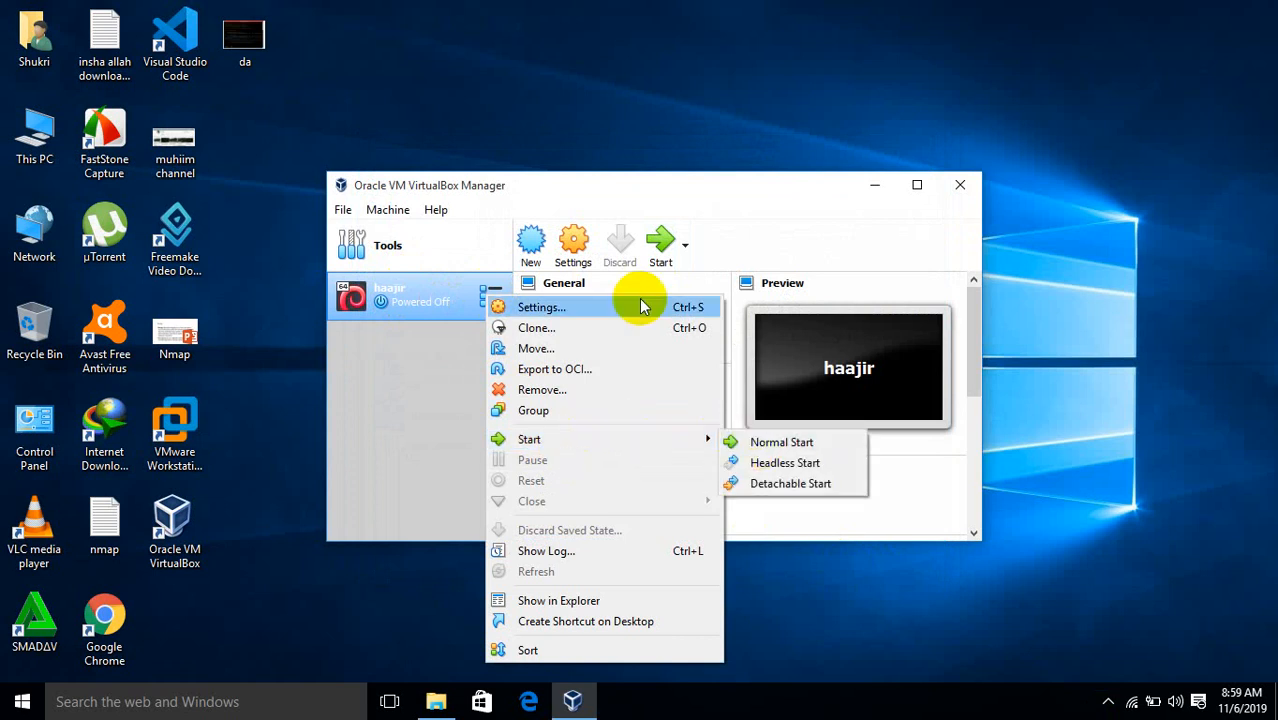
click(660, 243)
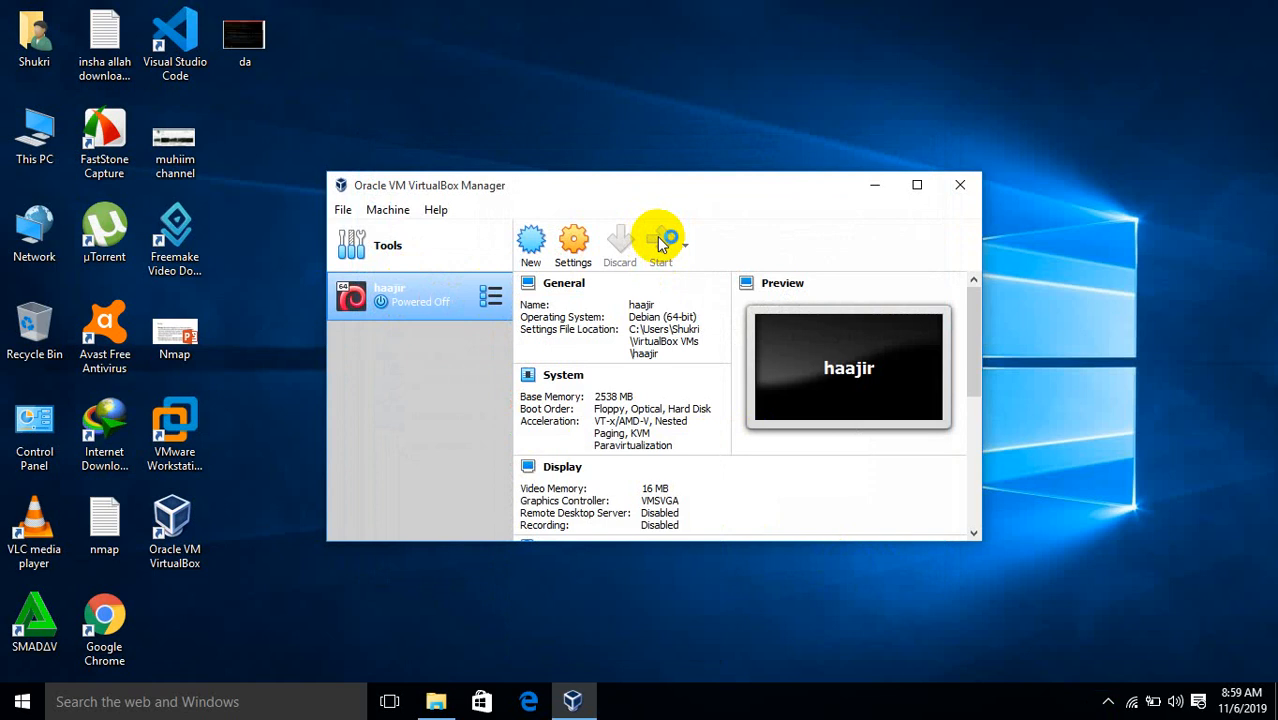
click(917, 186)
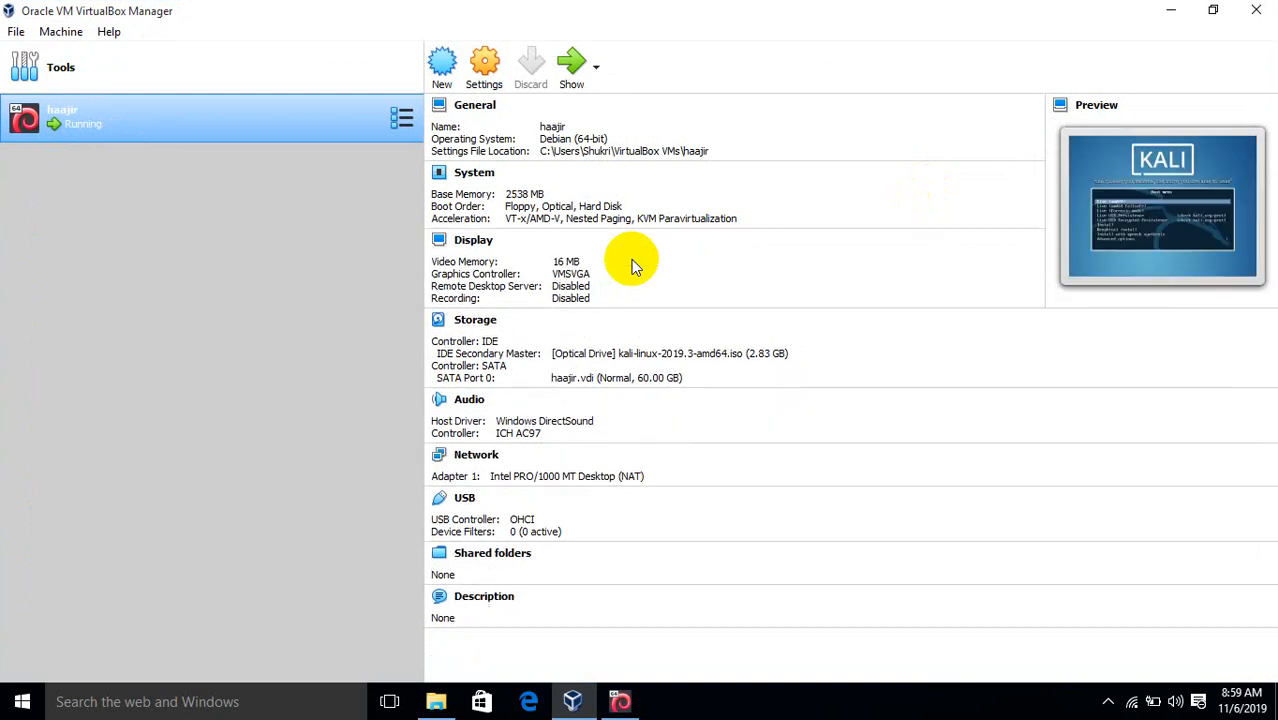
Bring the Kali VM window forward and launch Graphical install from its boot menu
click(592, 707)
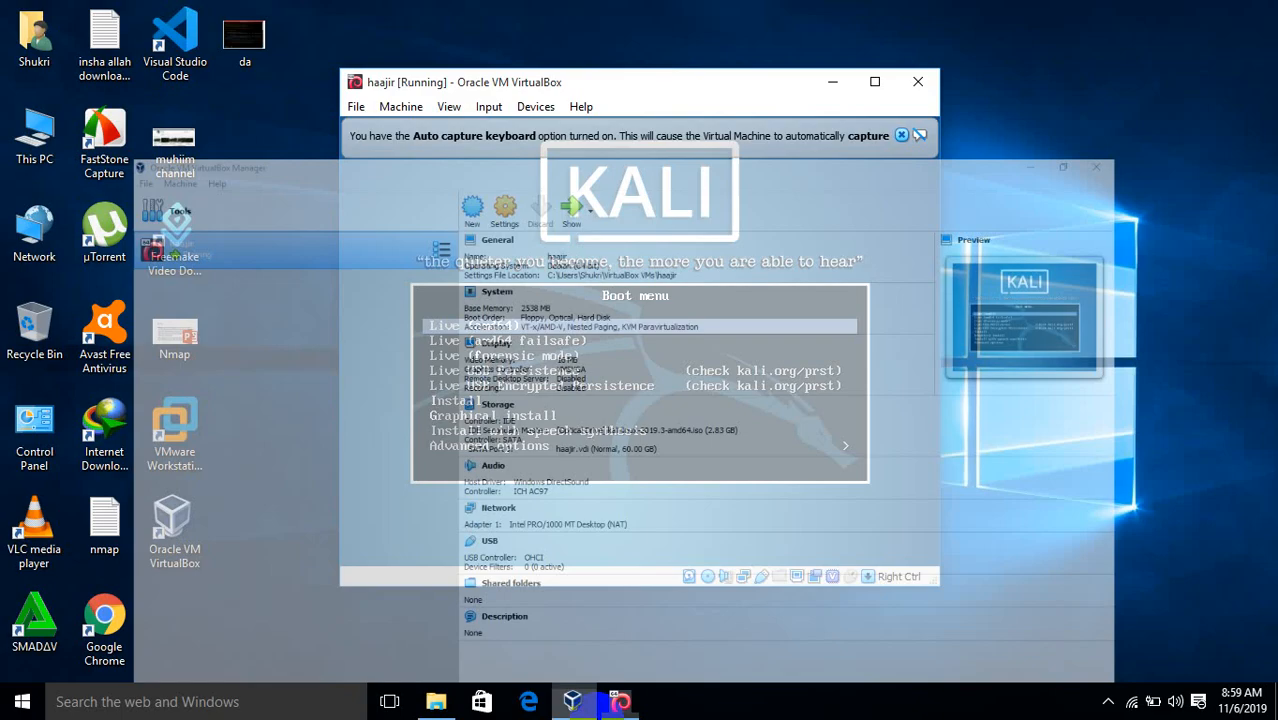
click(594, 704)
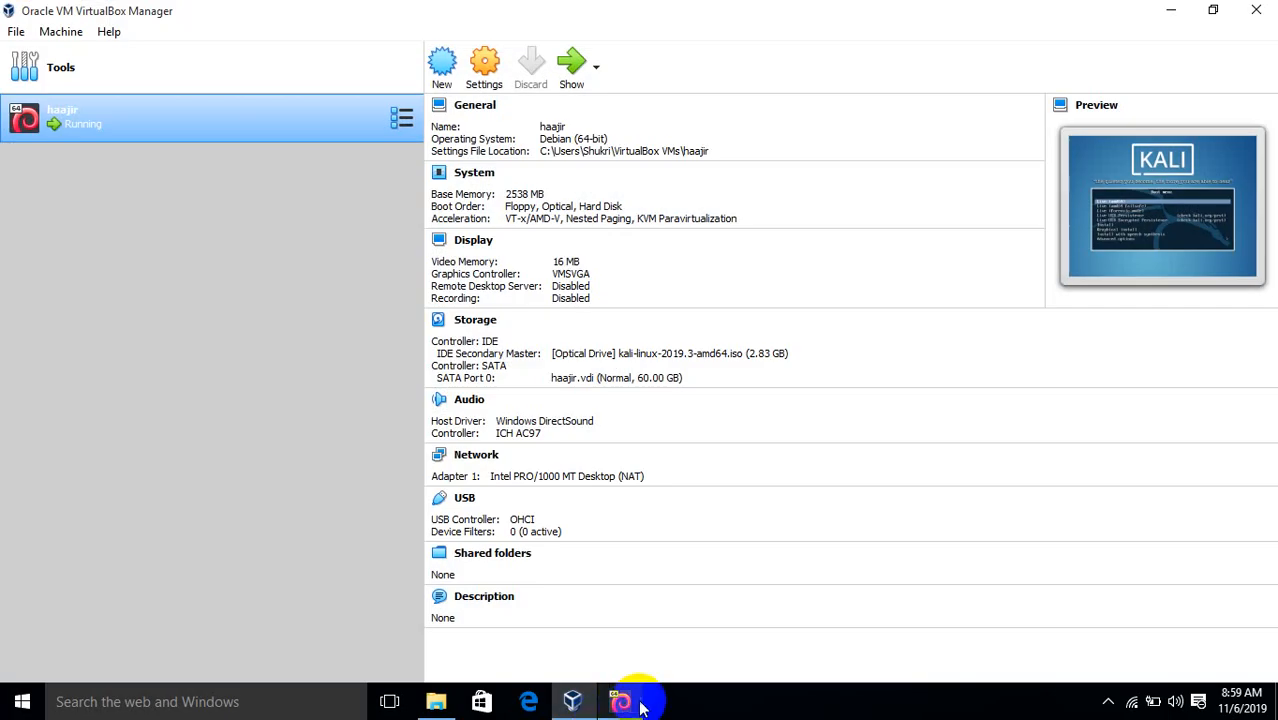
click(622, 702)
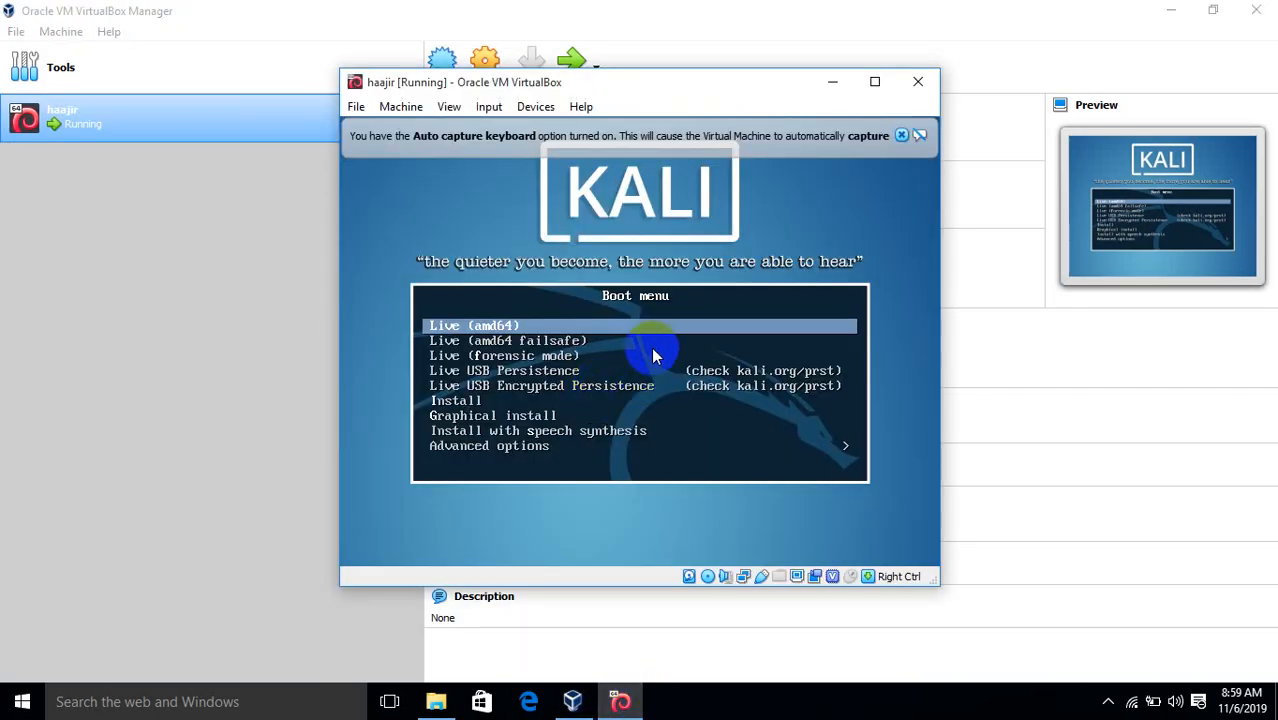
key(Down)
key(Down)
key(Down)
key(Down)
key(Down)
key(Down)
key(Down)
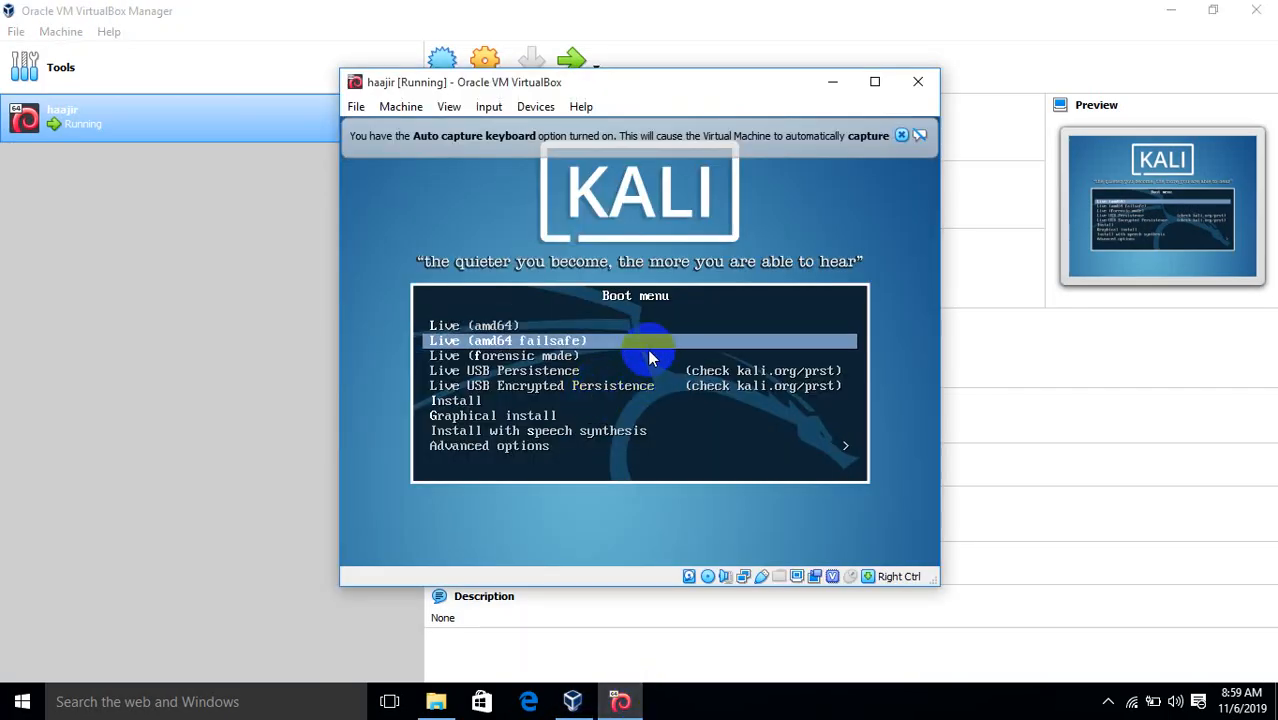
key(Up)
key(Up)
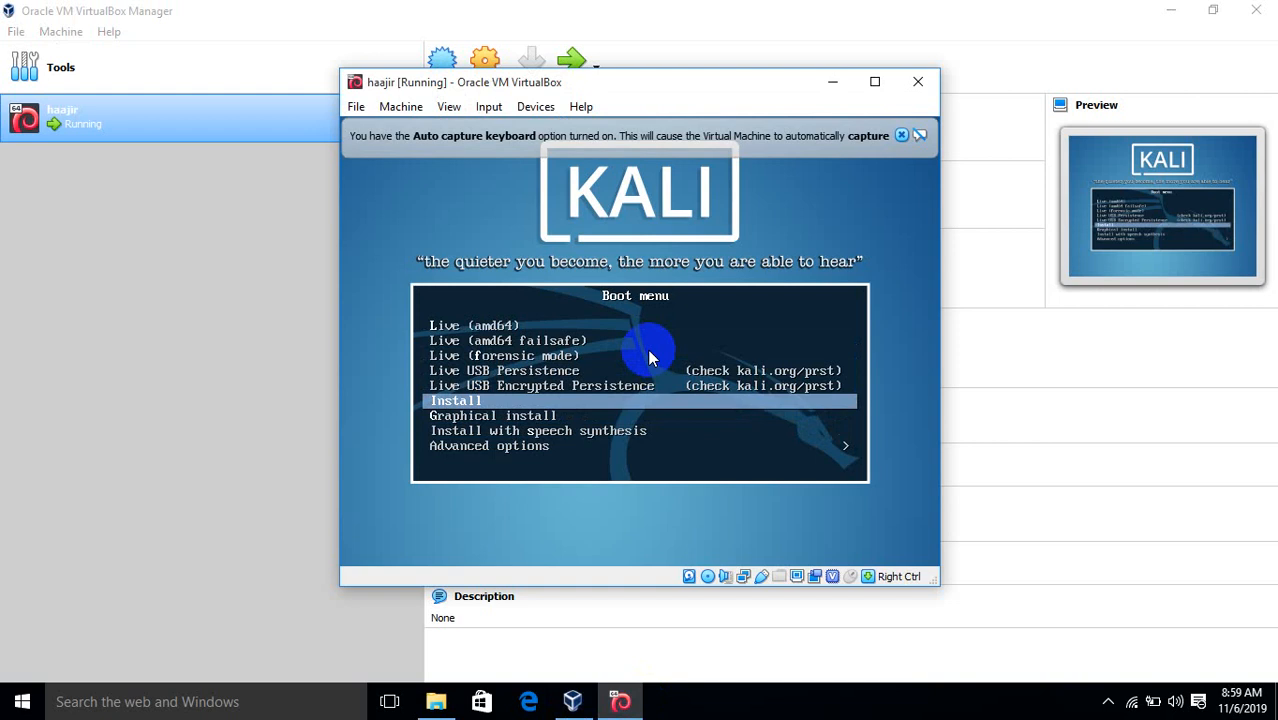
key(Down)
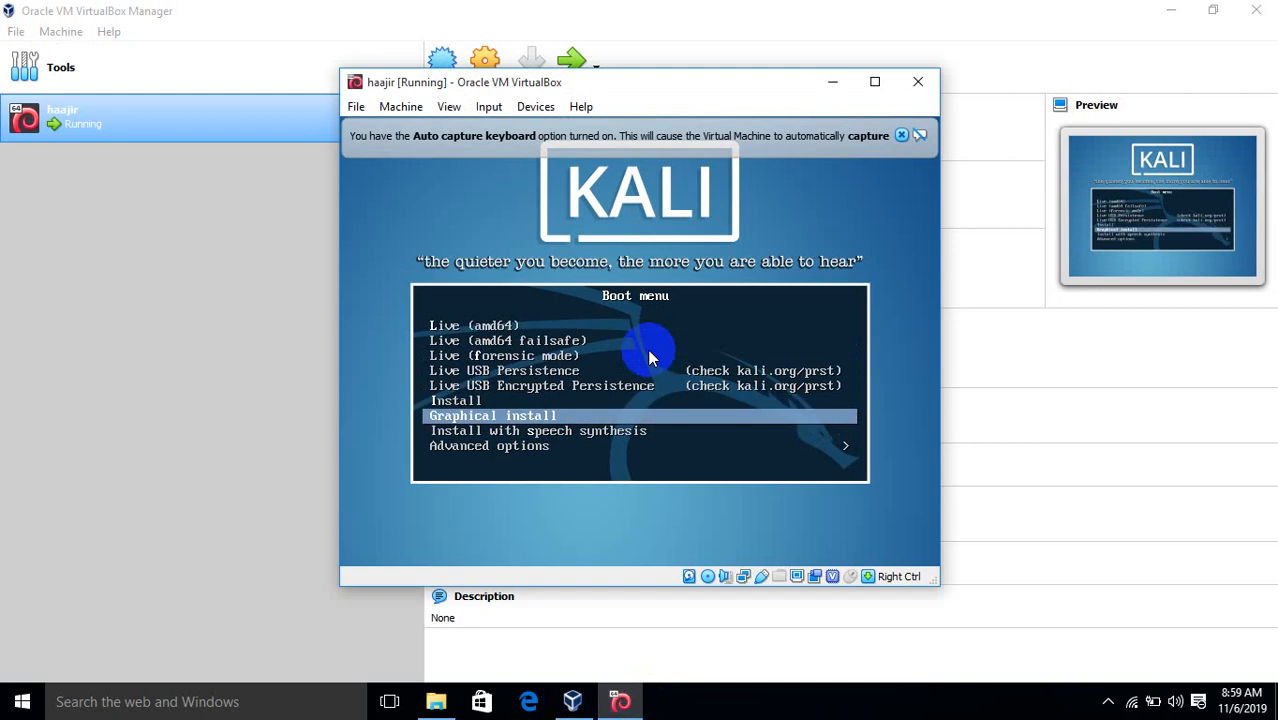
key(Return)
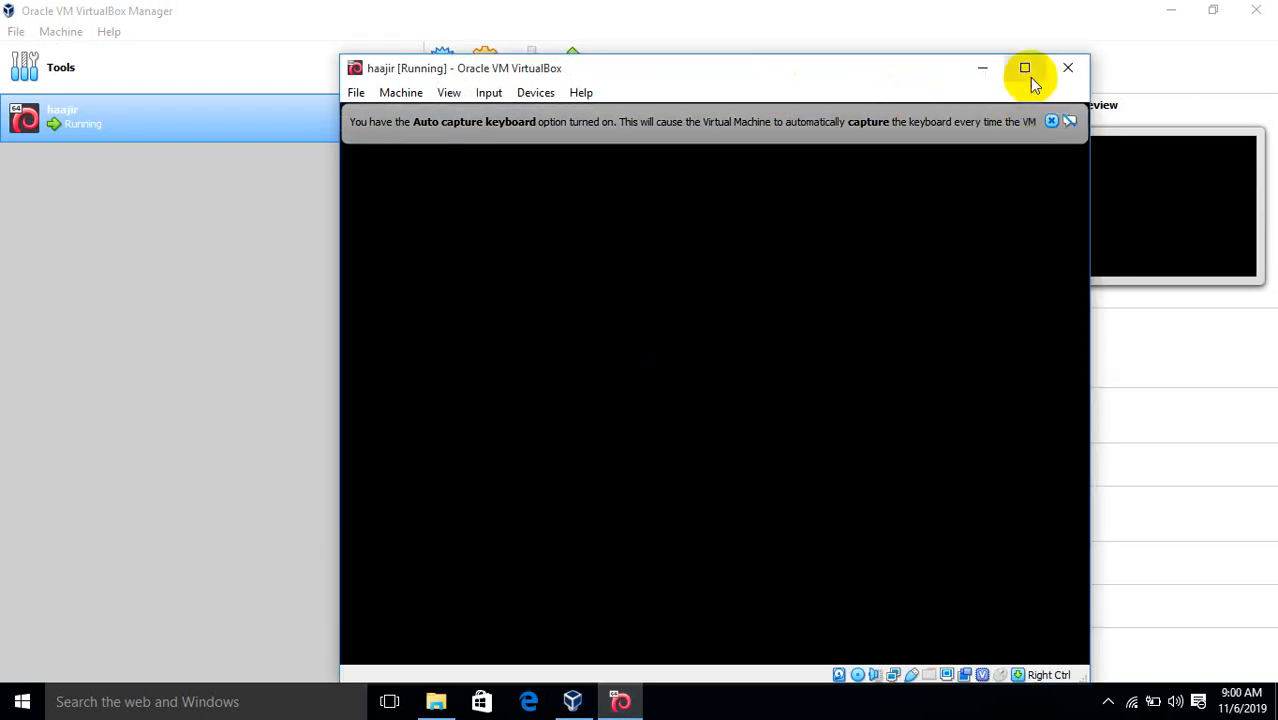
Maximize the VM window and dismiss the mouse integration notice and tray popup
click(1024, 67)
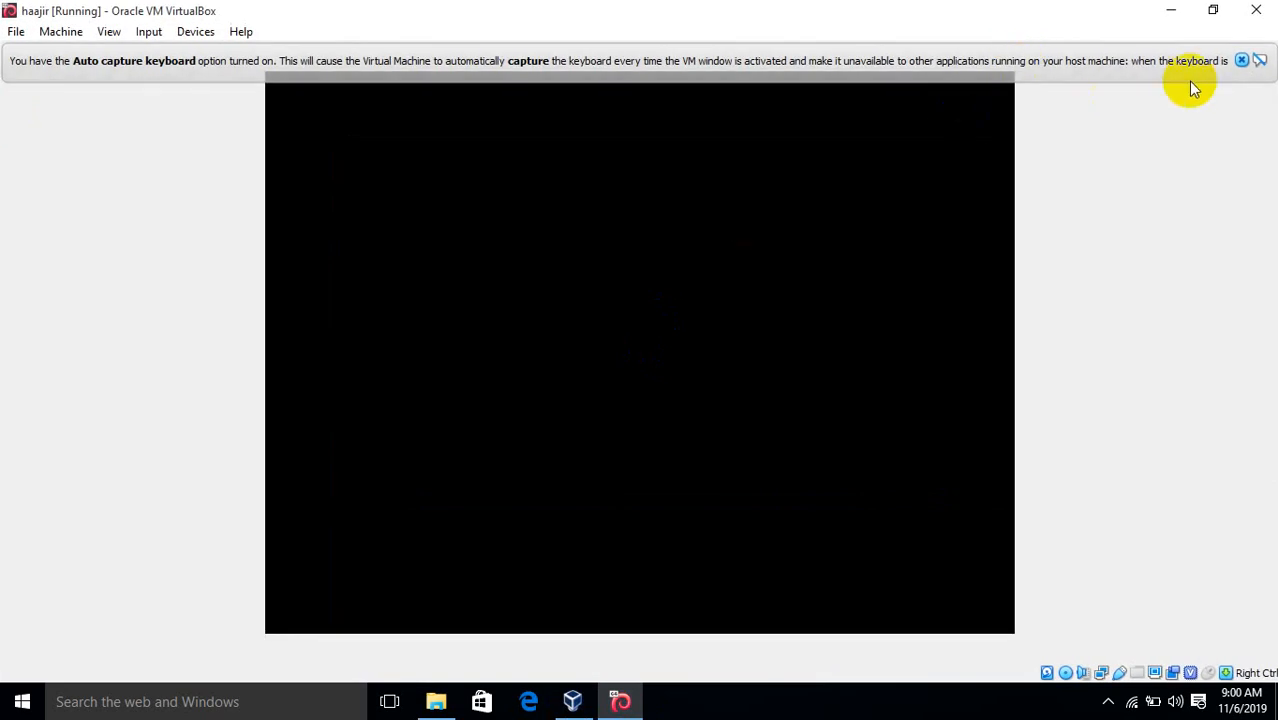
click(924, 377)
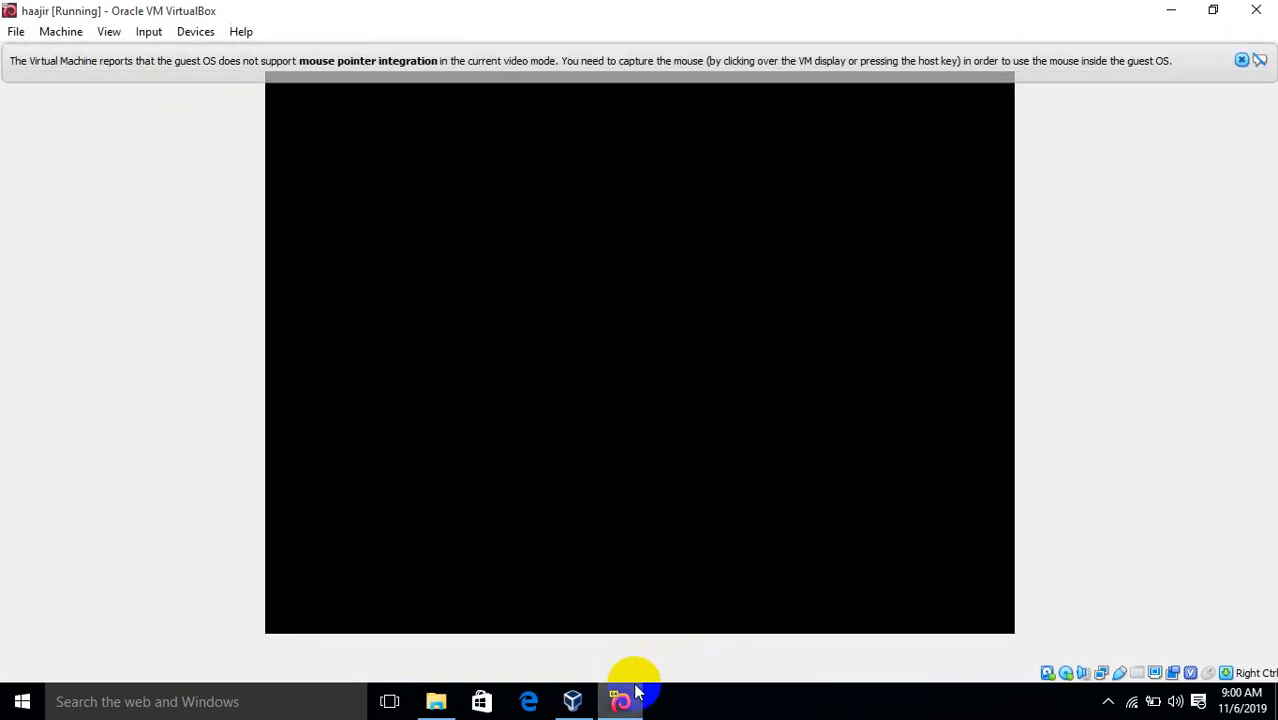
click(1243, 58)
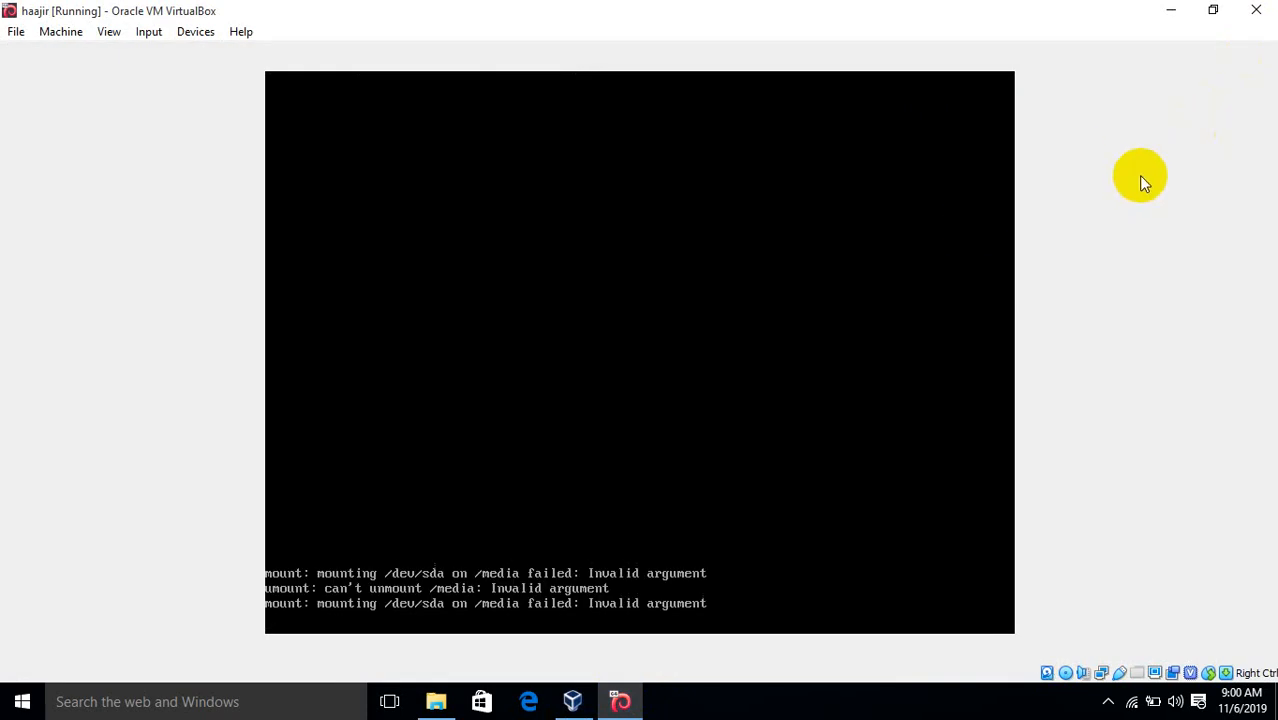
click(1108, 702)
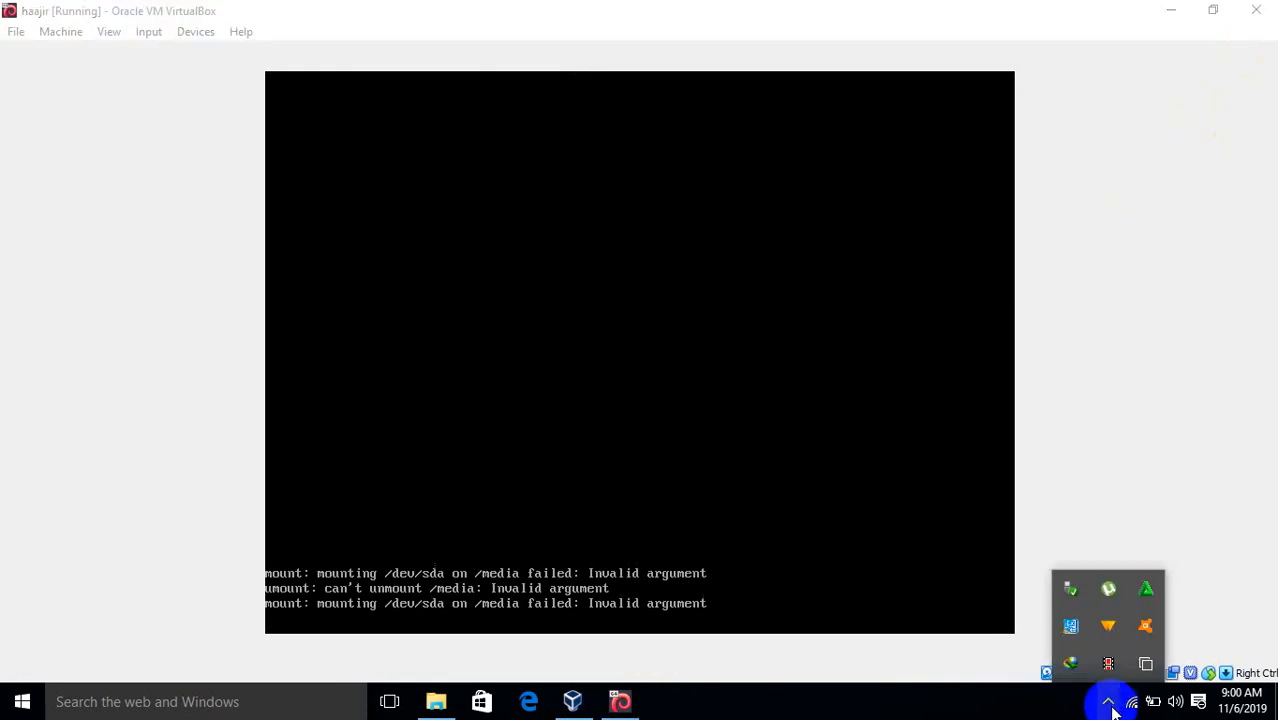
click(1108, 662)
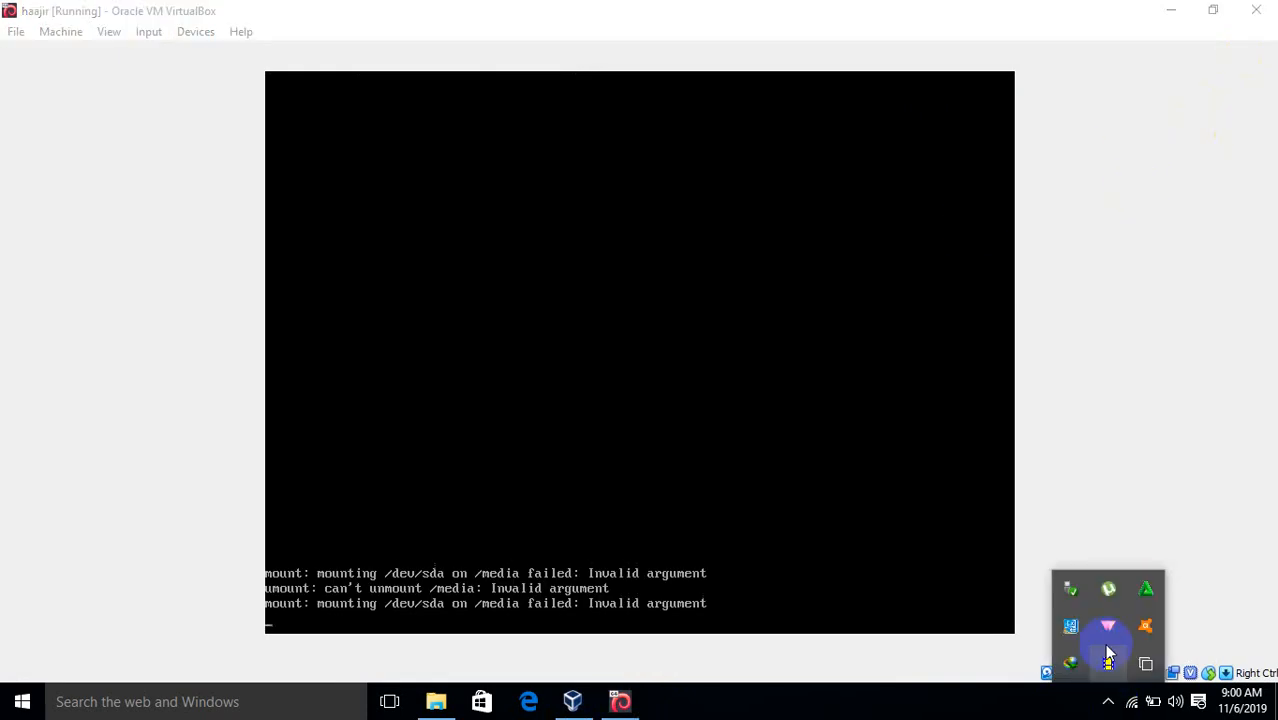
click(1156, 467)
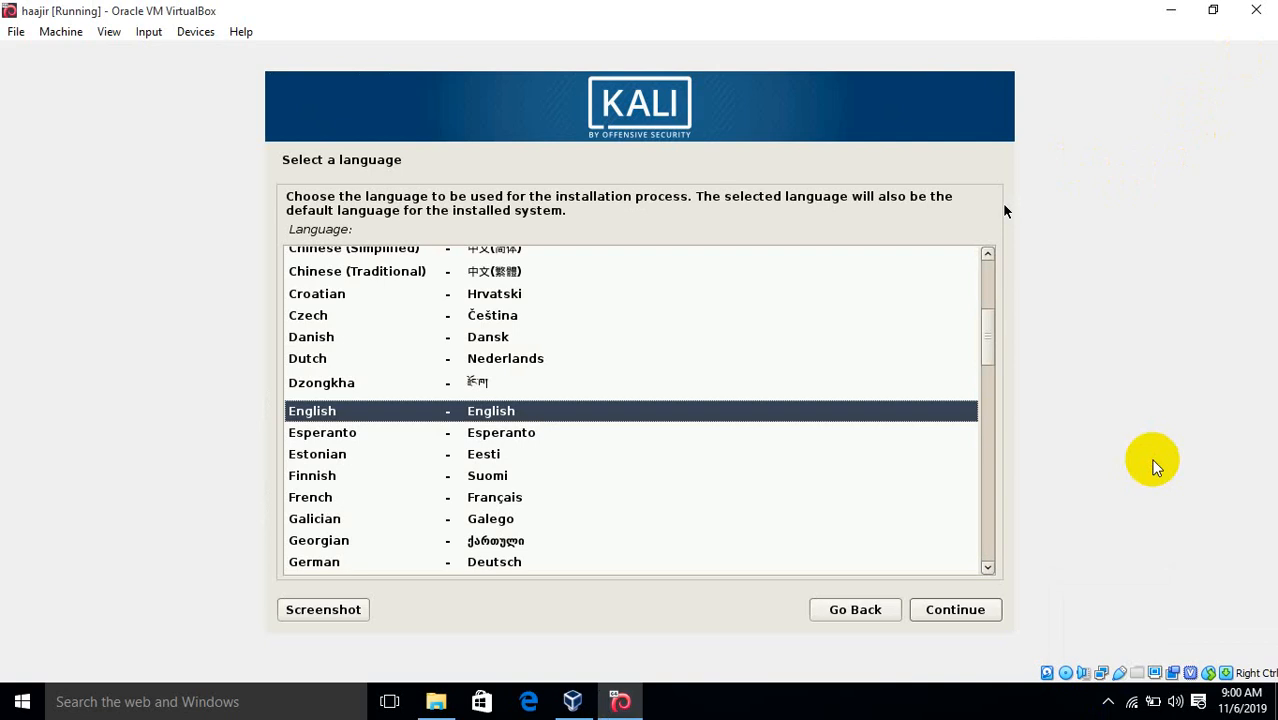
Accept English language, United States location and the American English keymap
key(Return)
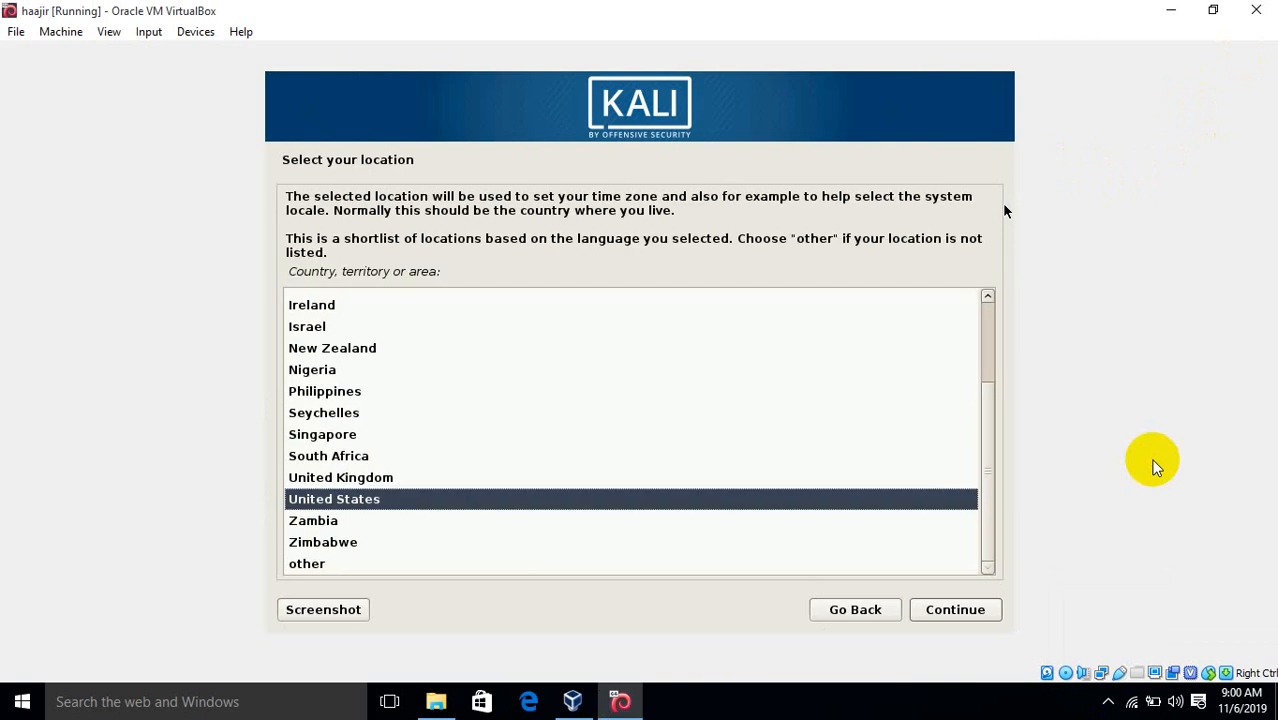
key(Return)
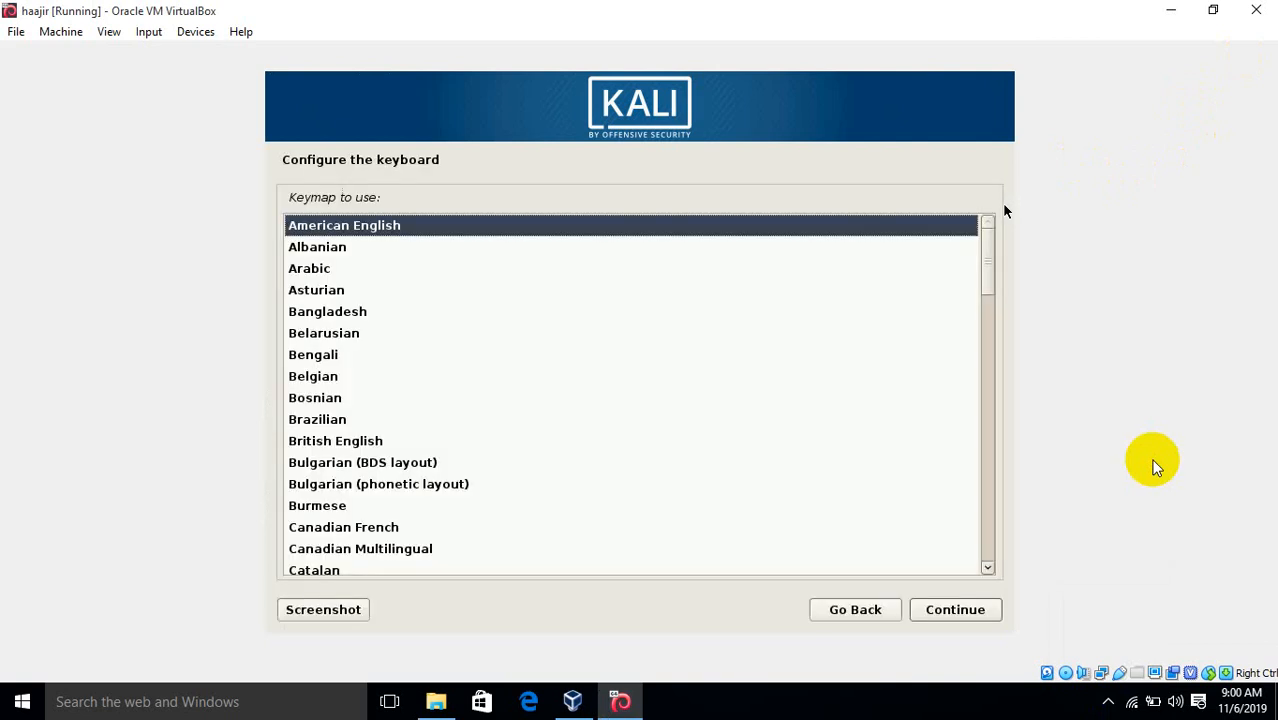
key(Return)
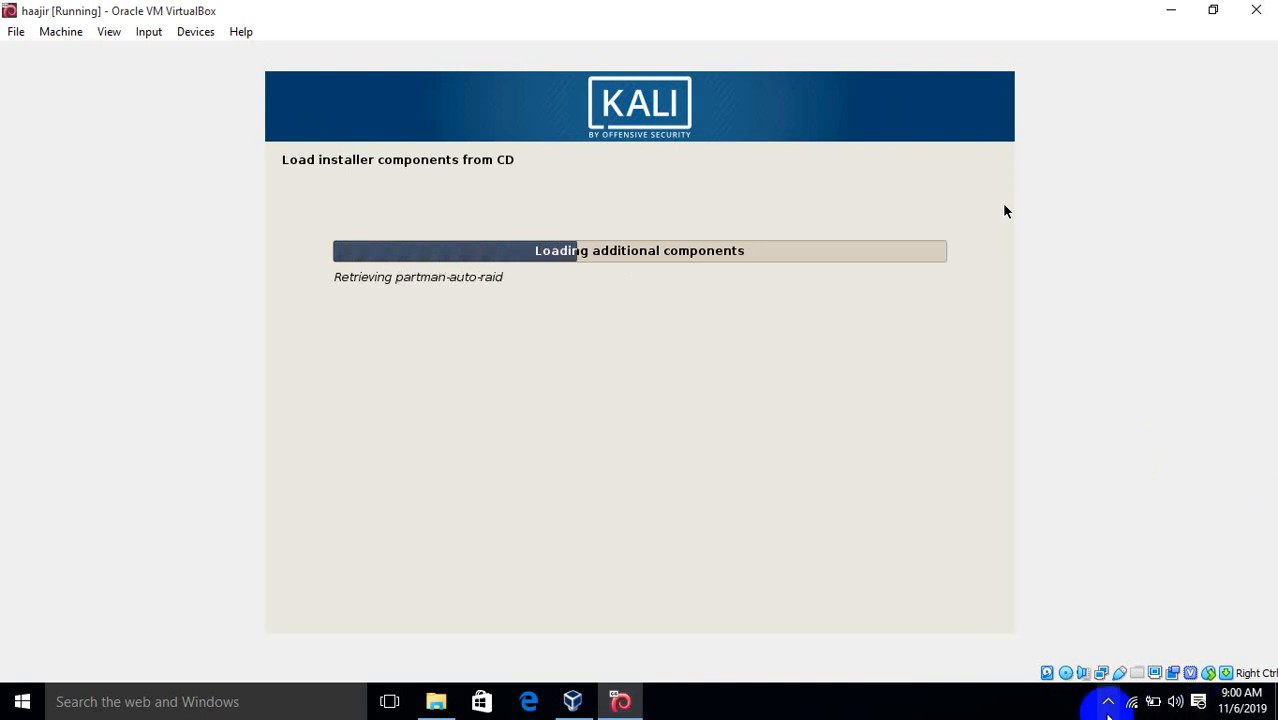
Check the hidden system tray icons while the installer loads components and detects the network
click(1108, 701)
click(1108, 665)
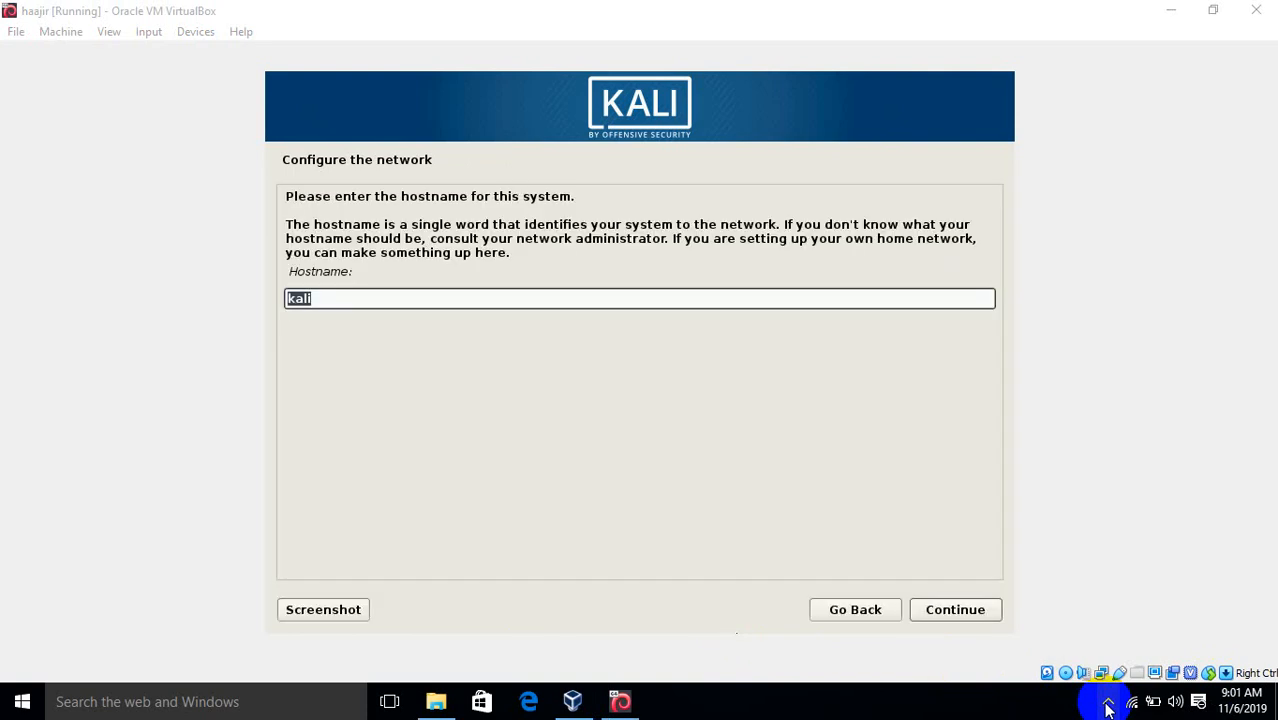
Replace the default hostname kali with Haajir and continue
click(1107, 706)
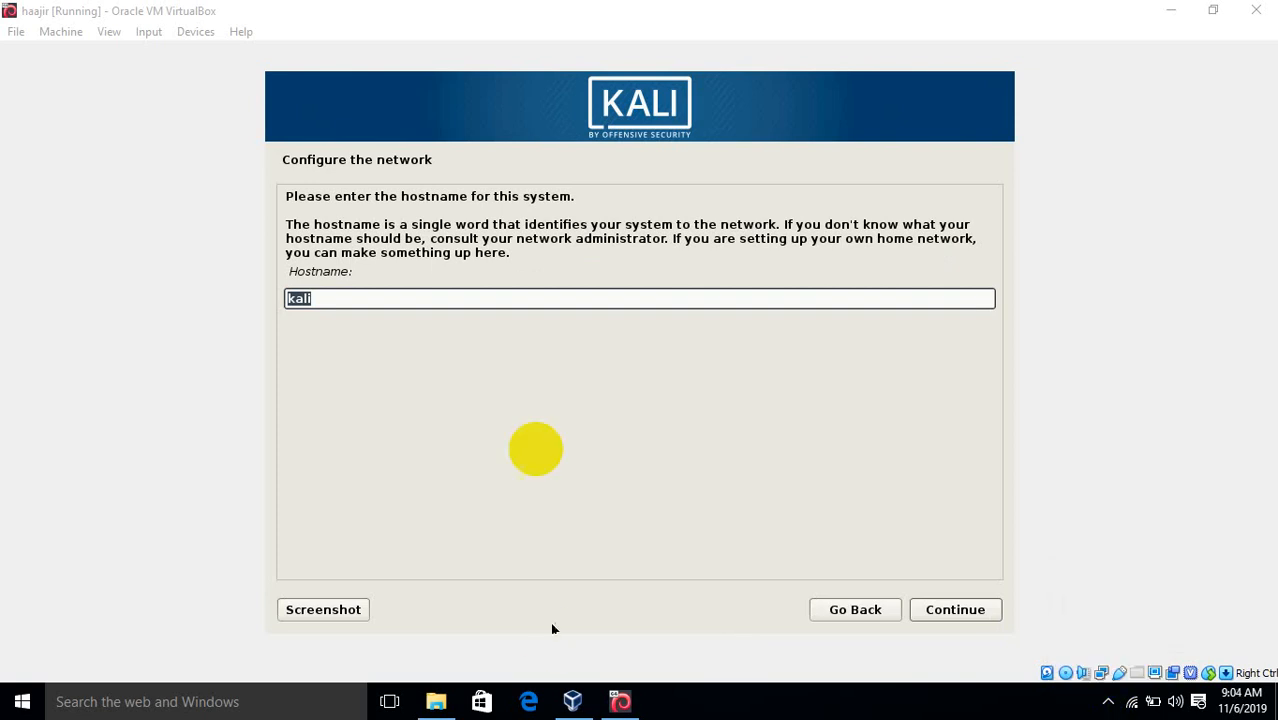
click(589, 301)
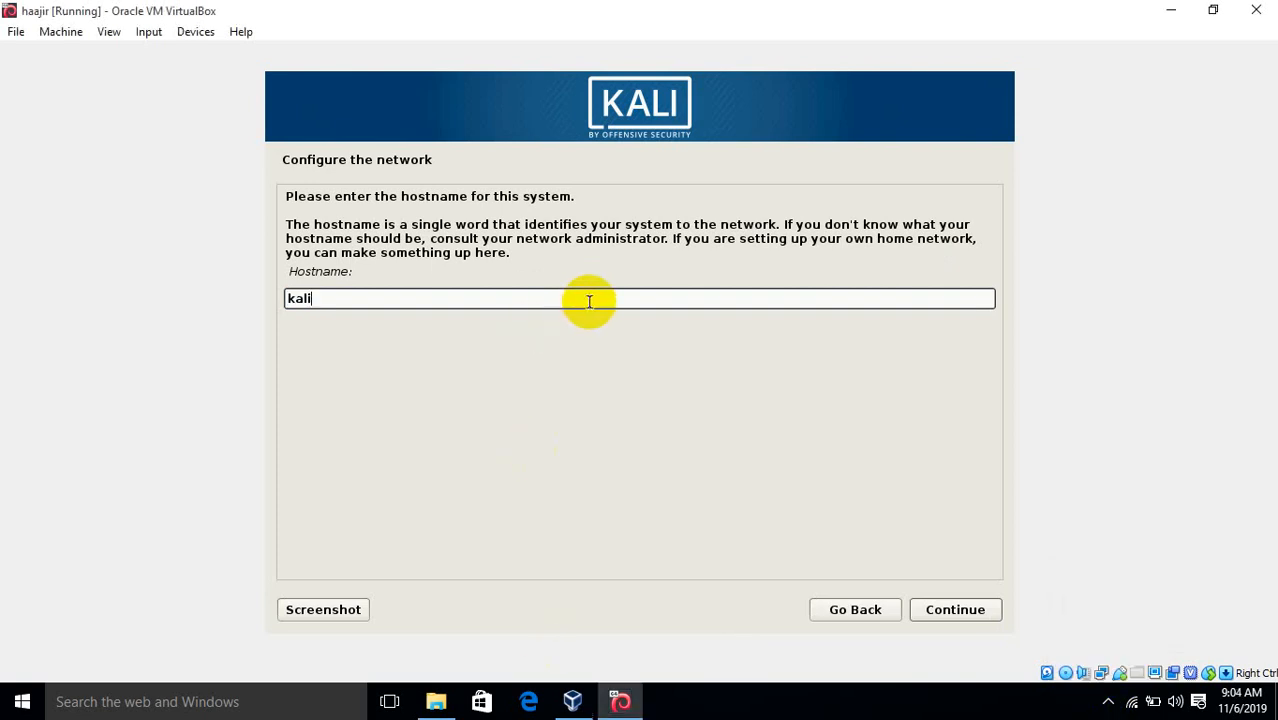
key(BackSpace)
key(BackSpace)
key(BackSpace)
key(BackSpace)
text(kali)
key(BackSpace)
key(BackSpace)
key(BackSpace)
key(BackSpace)
text(Enghaa)
key(BackSpace)
key(BackSpace)
key(BackSpace)
text(Haajir)
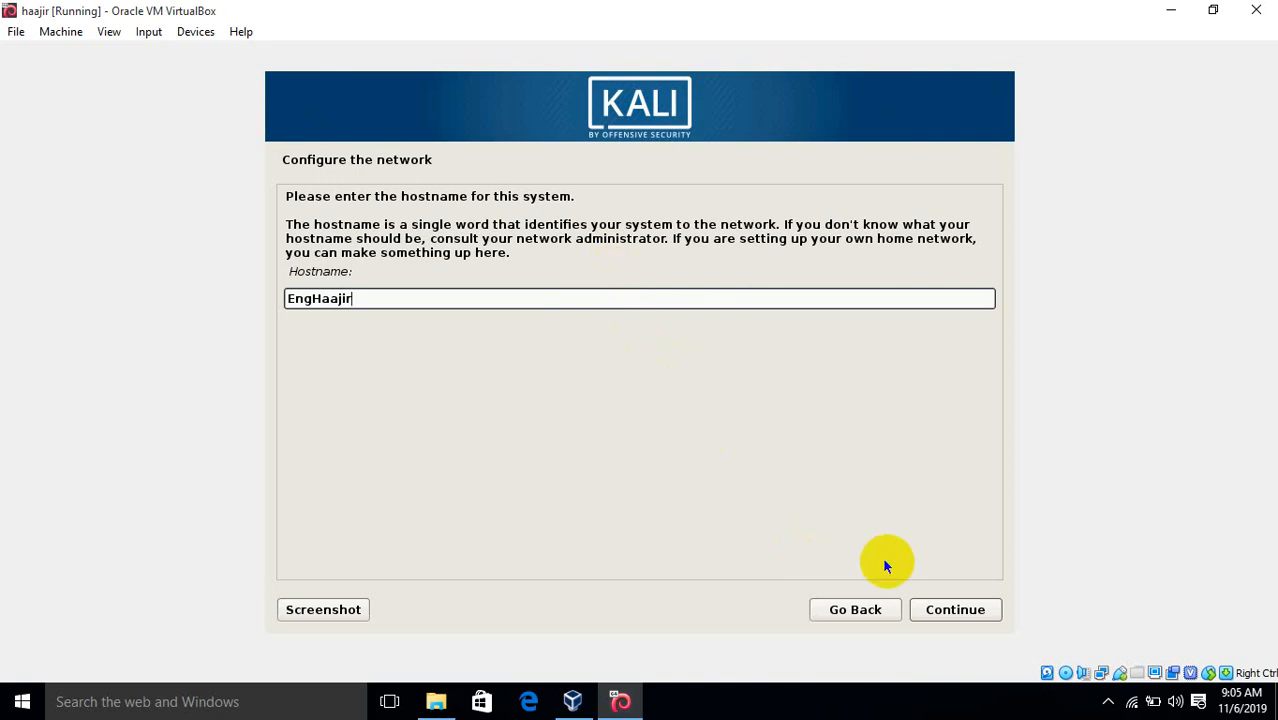
click(935, 610)
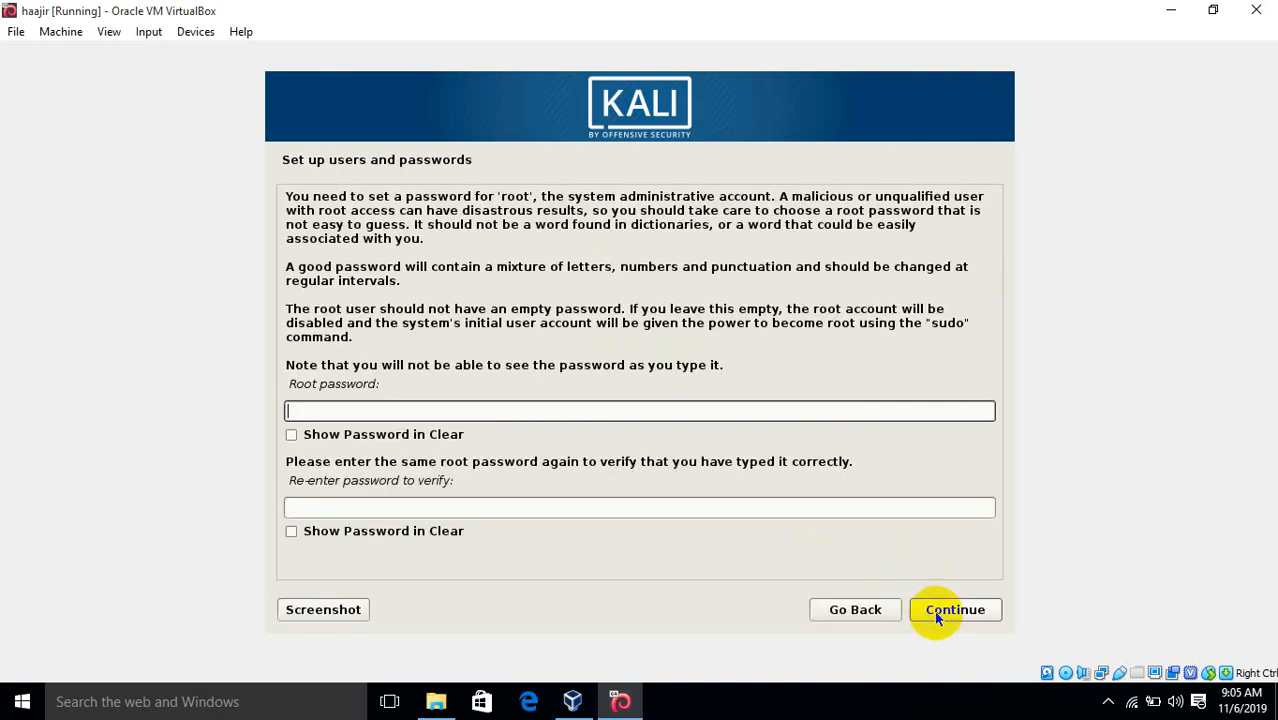
Reopen the users and passwords step and try entering a root password shown in clear
click(835, 612)
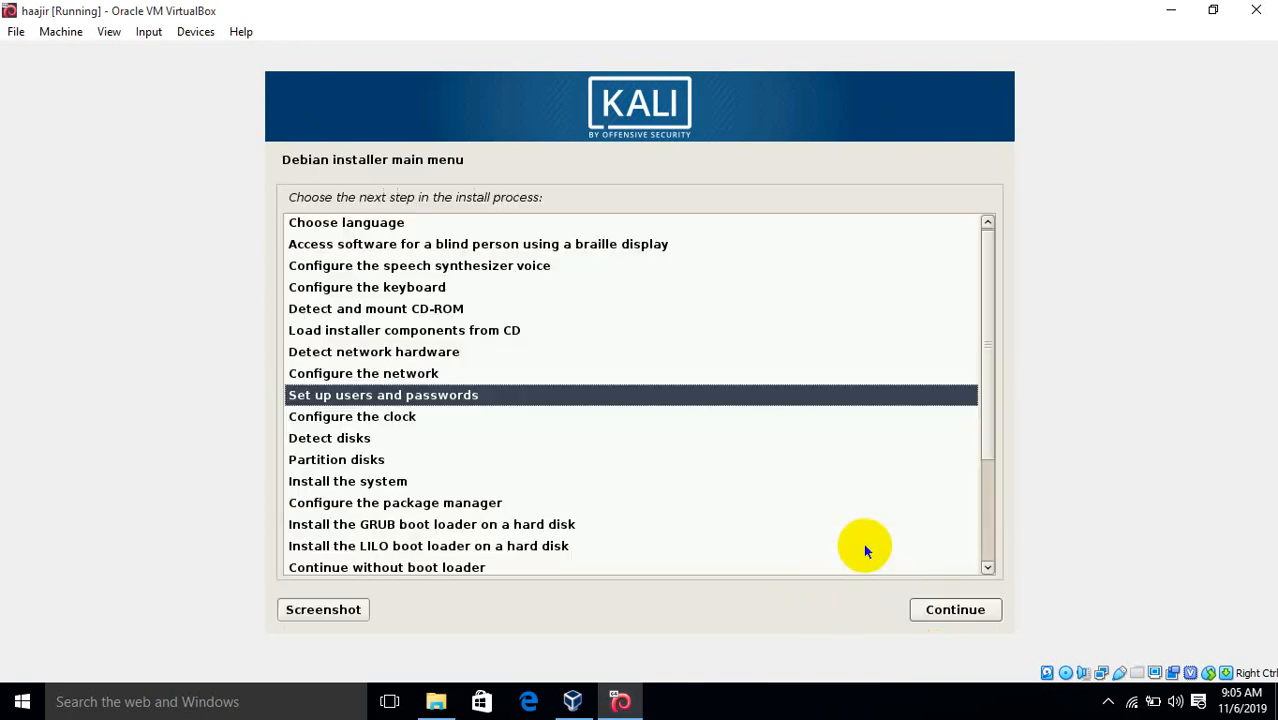
click(968, 613)
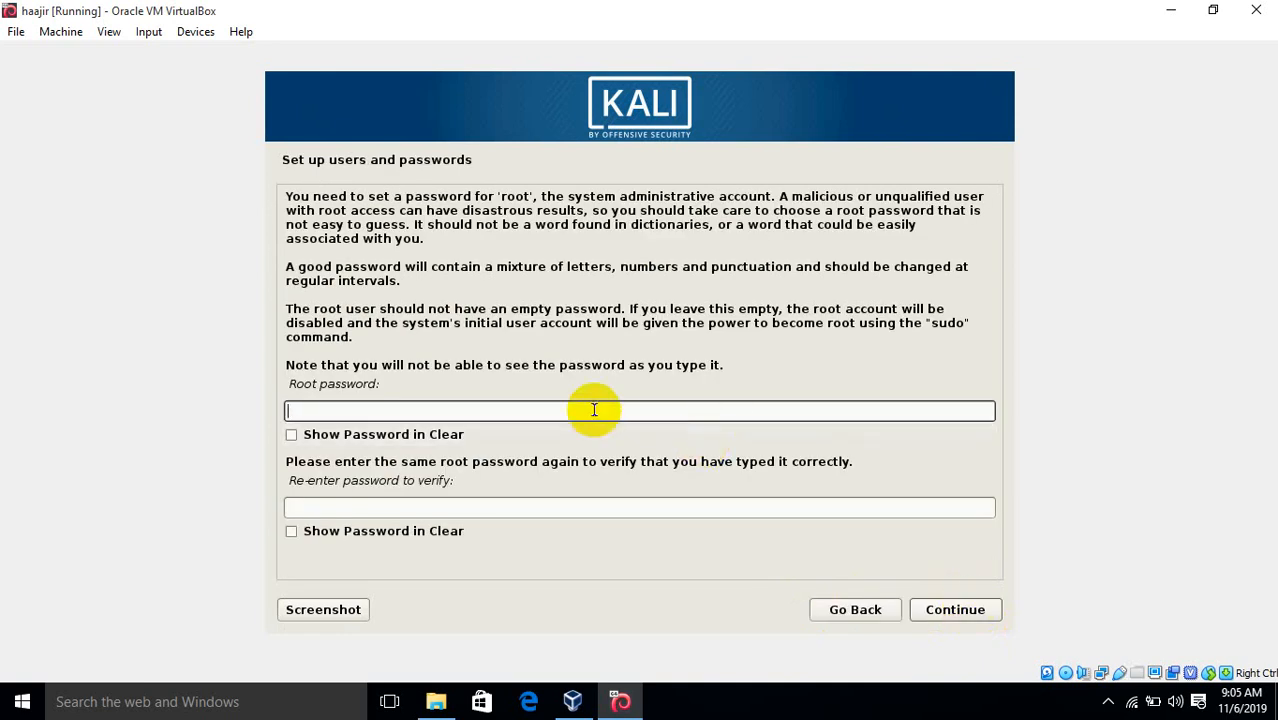
text(t)
key(BackSpace)
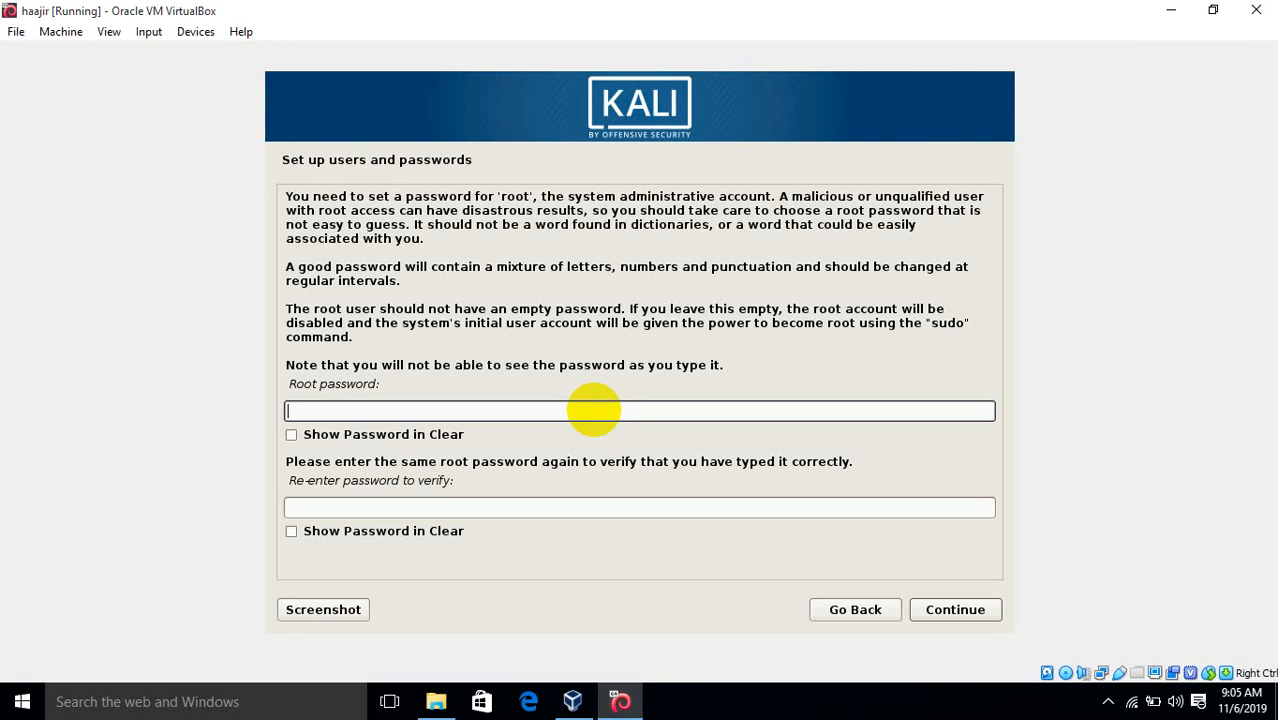
click(314, 434)
click(336, 412)
text(1234)
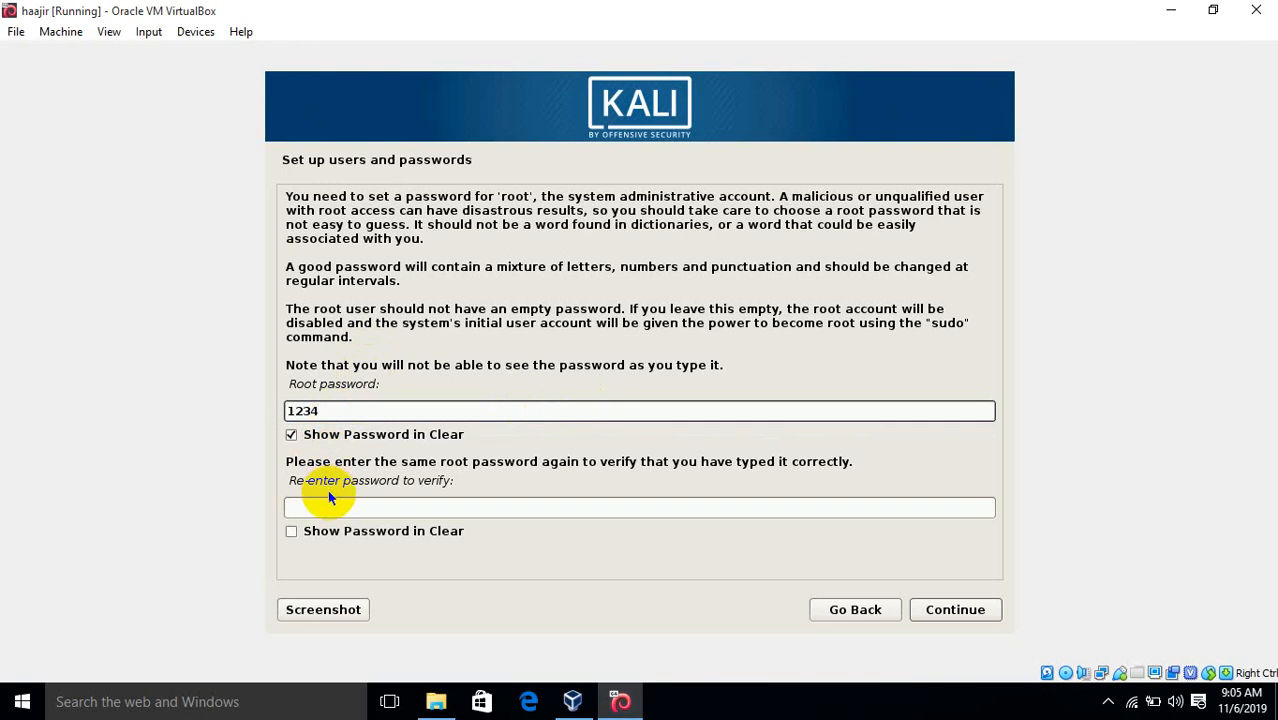
click(291, 531)
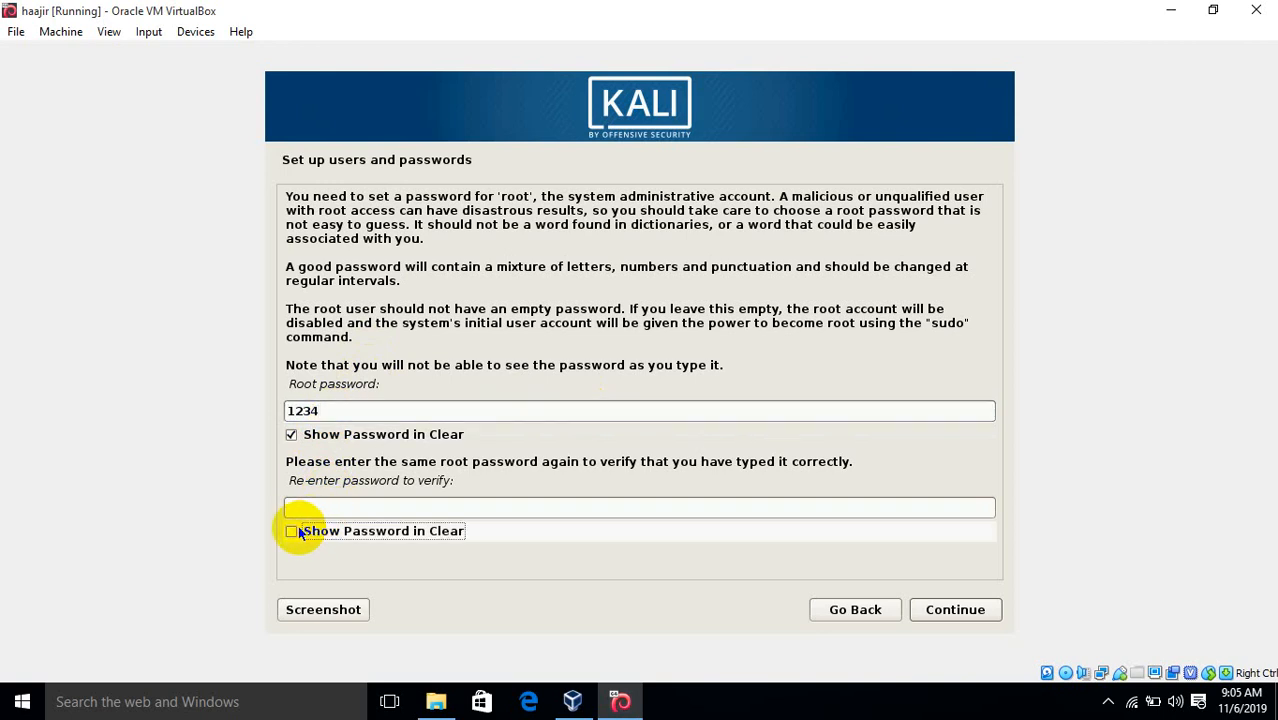
click(305, 510)
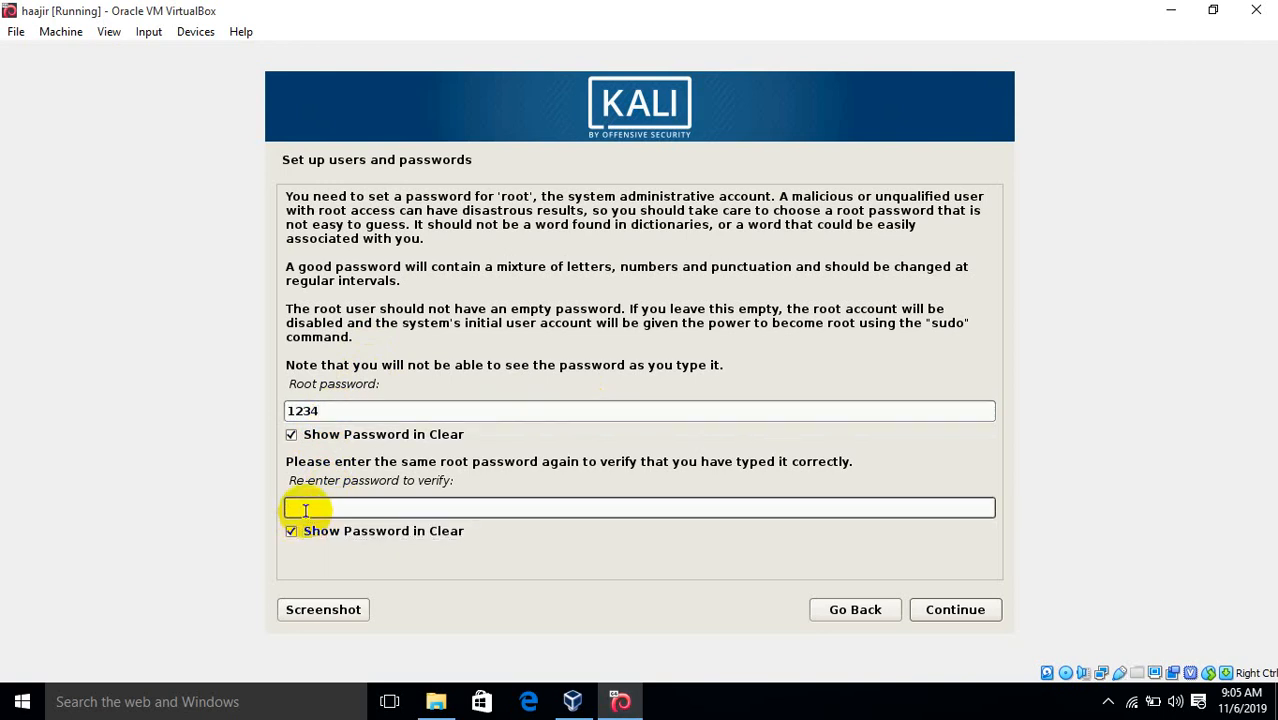
text(1234)
key(BackSpace)
key(BackSpace)
key(BackSpace)
key(BackSpace)
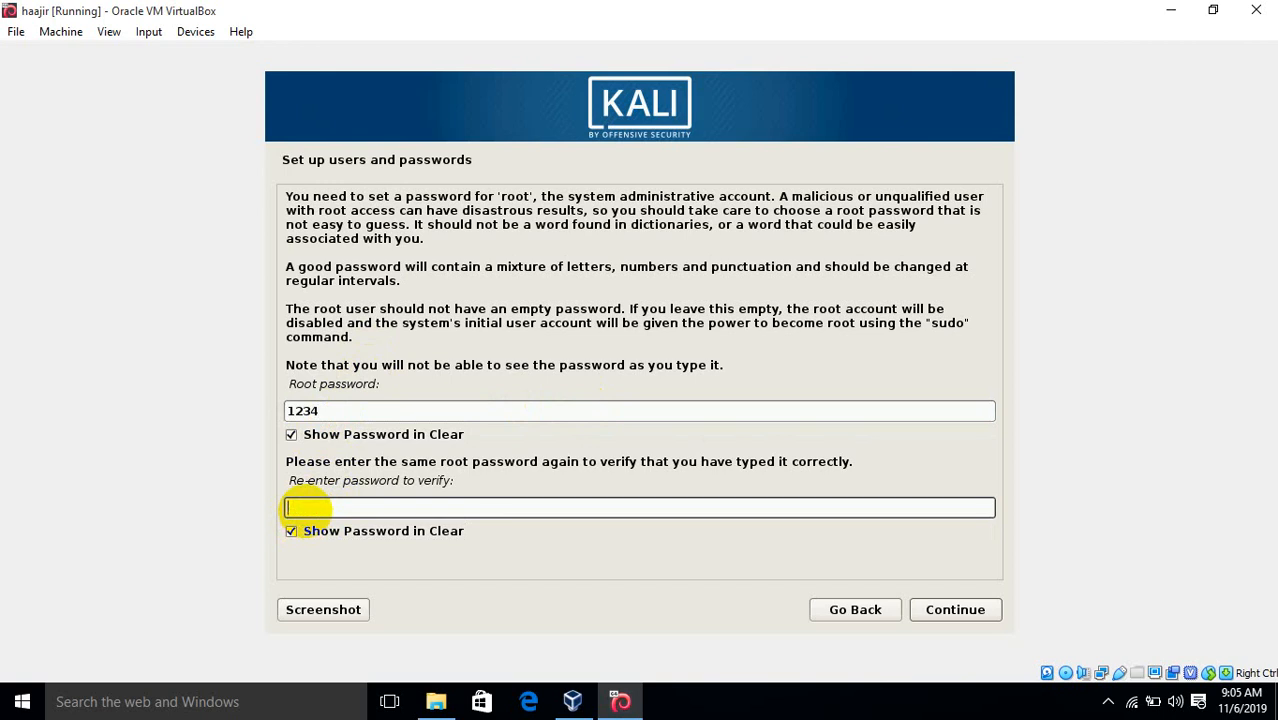
Clear the field, hide both passwords, enter and confirm the root password, then continue
double_click(360, 407)
key(BackSpace)
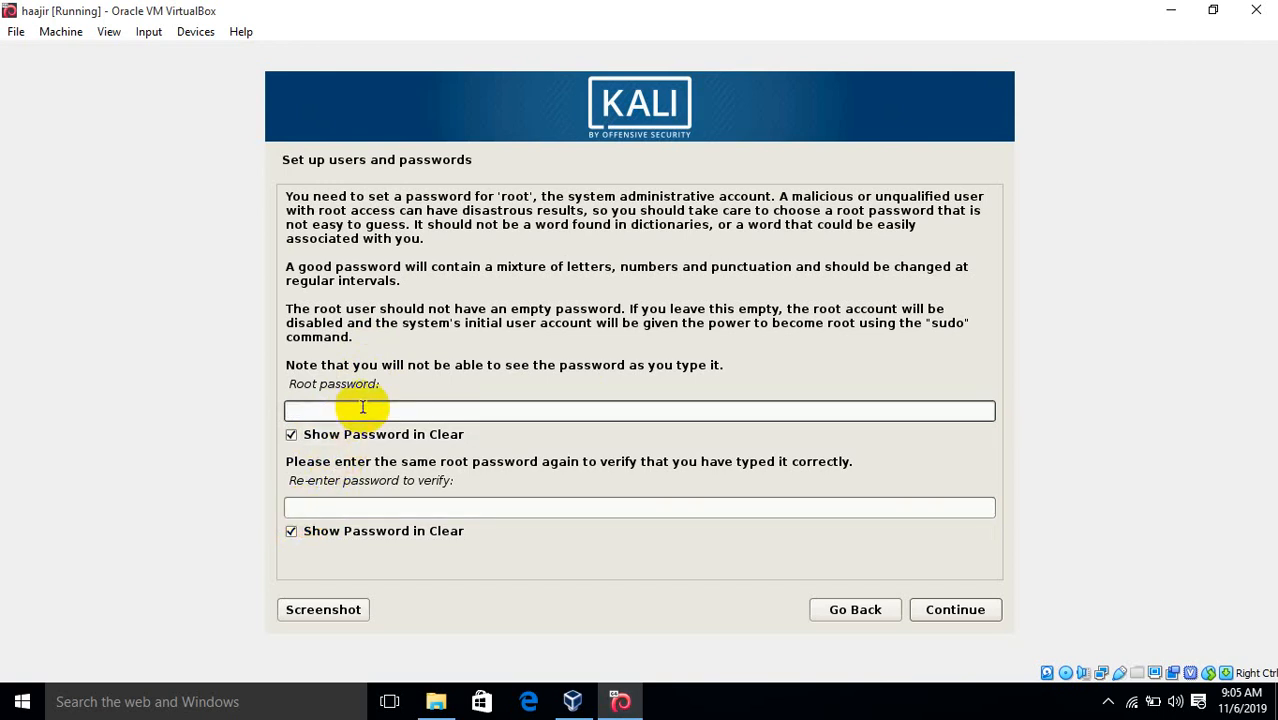
click(288, 434)
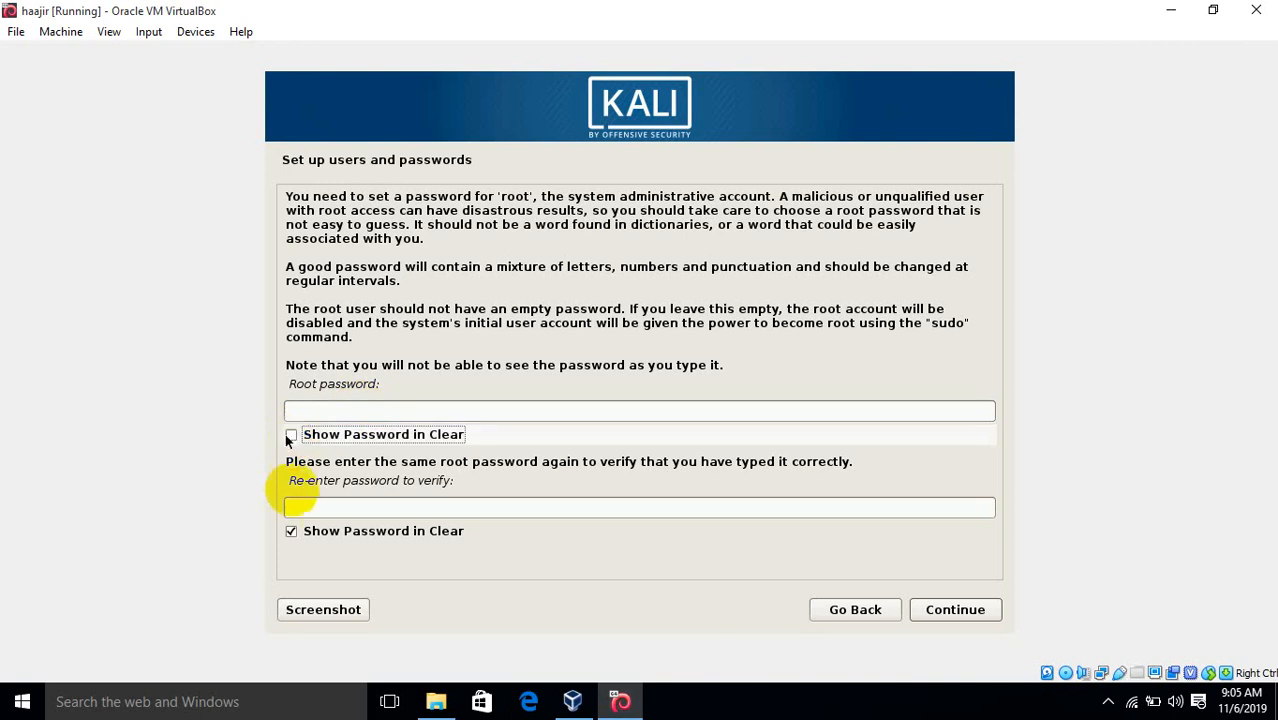
click(291, 531)
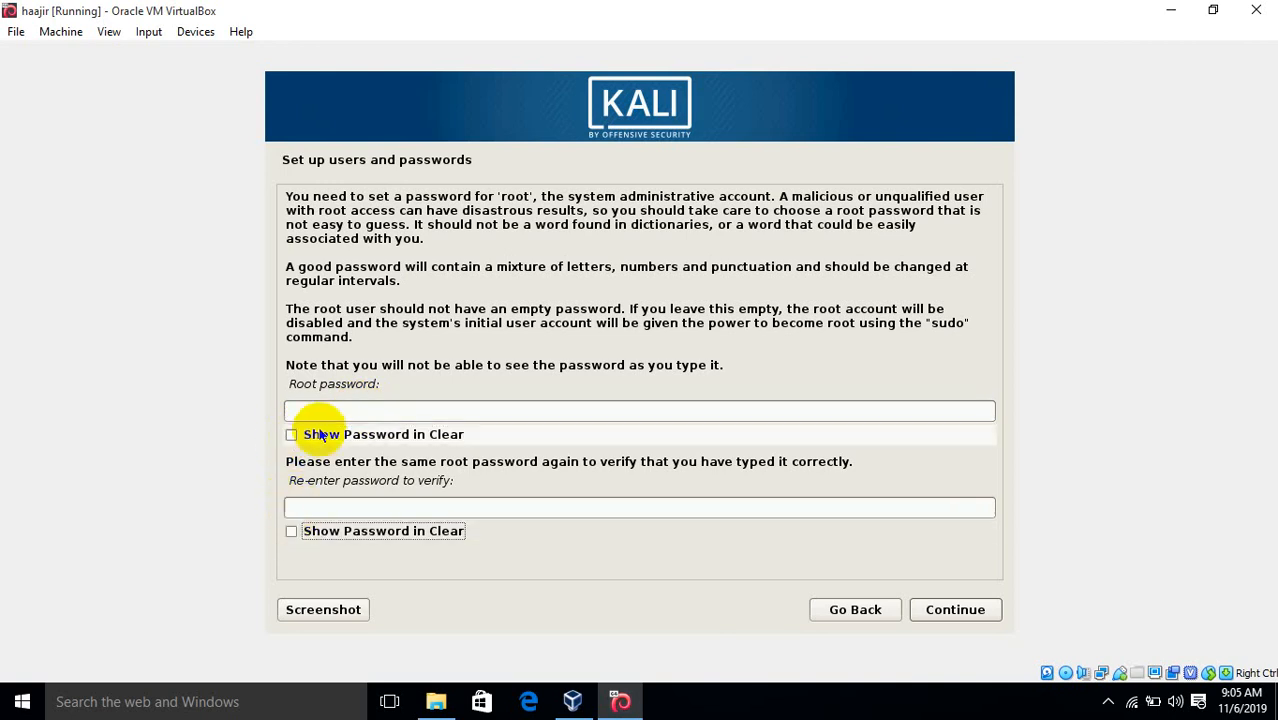
click(323, 410)
text(toor)
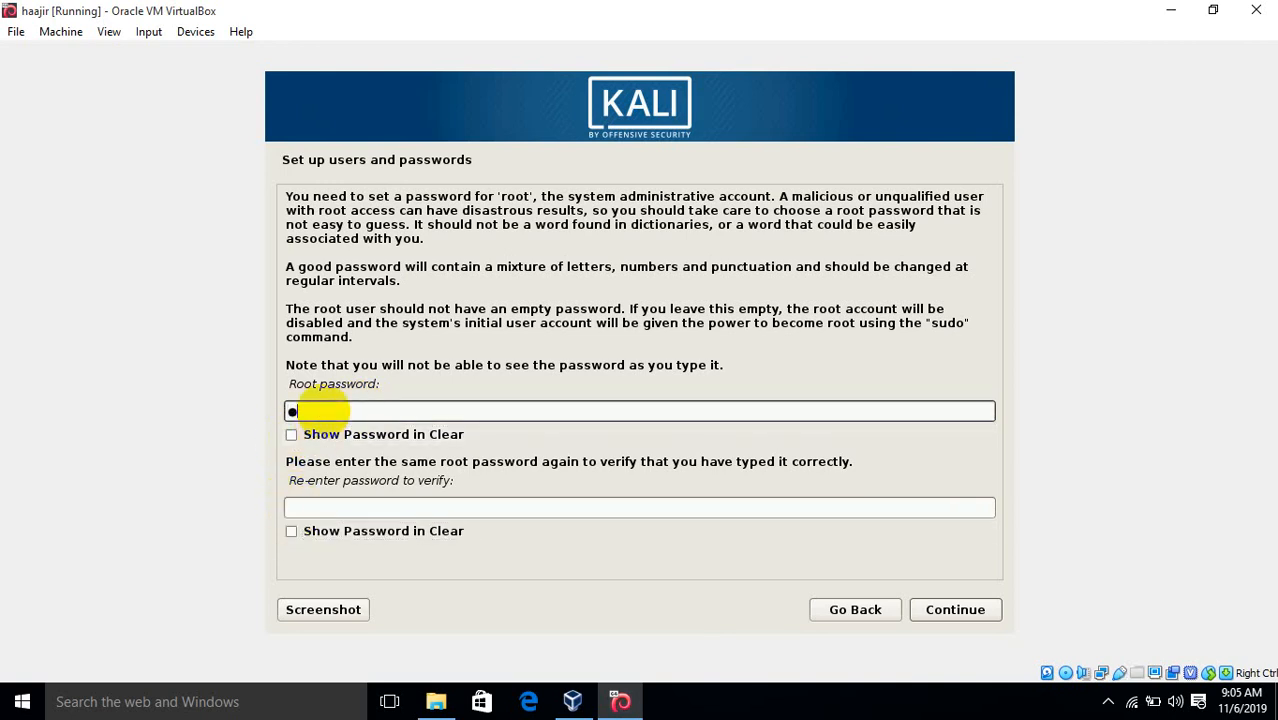
click(312, 510)
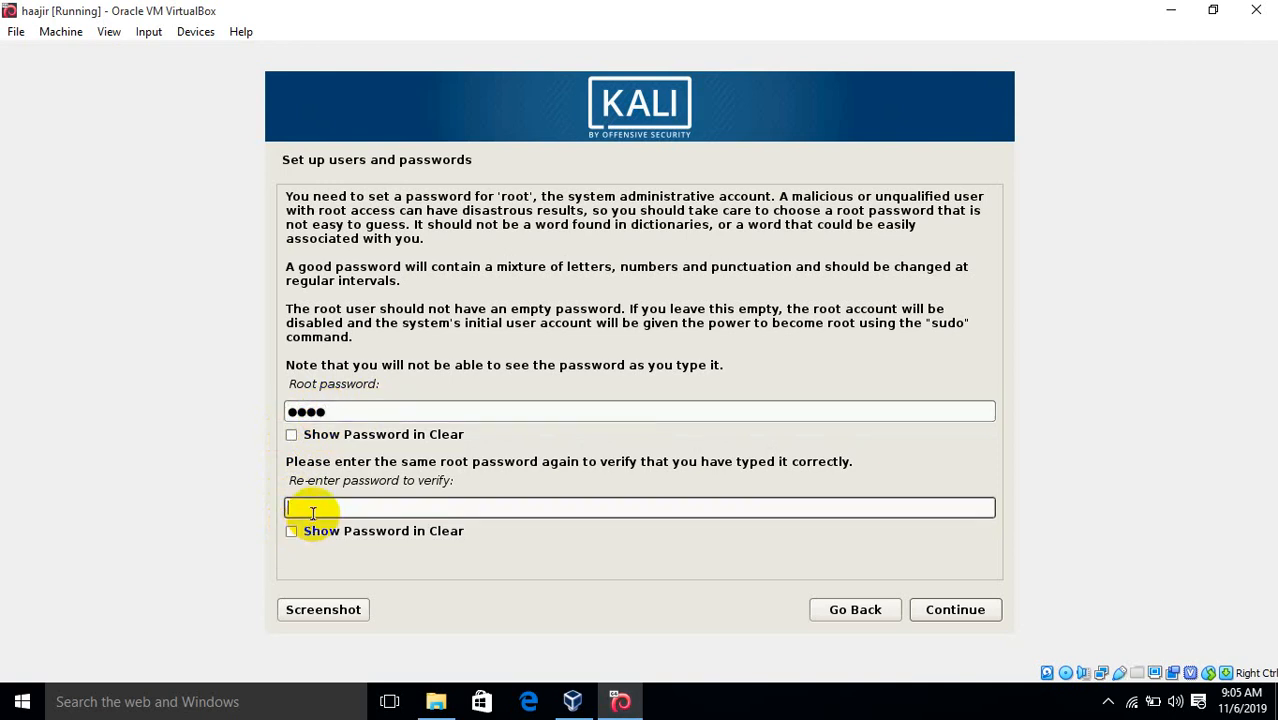
text(toor)
click(921, 611)
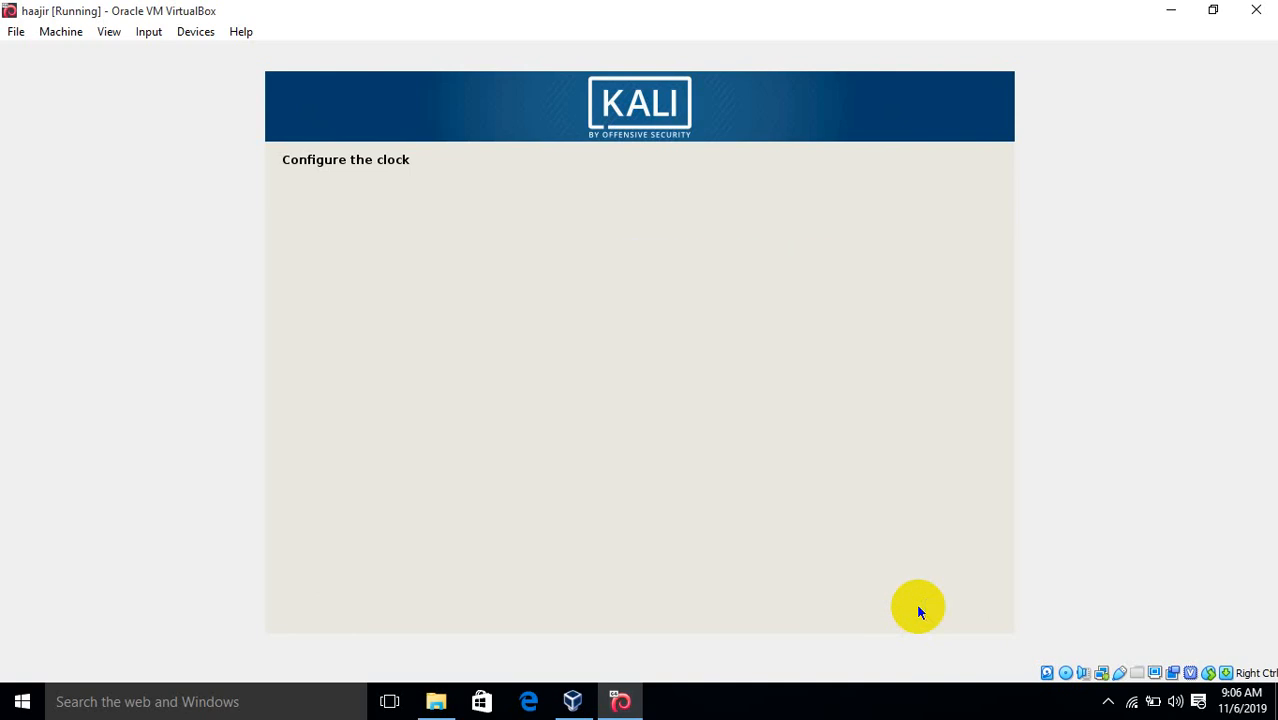
Accept the default clock settings and continue to disk partitioning
click(920, 611)
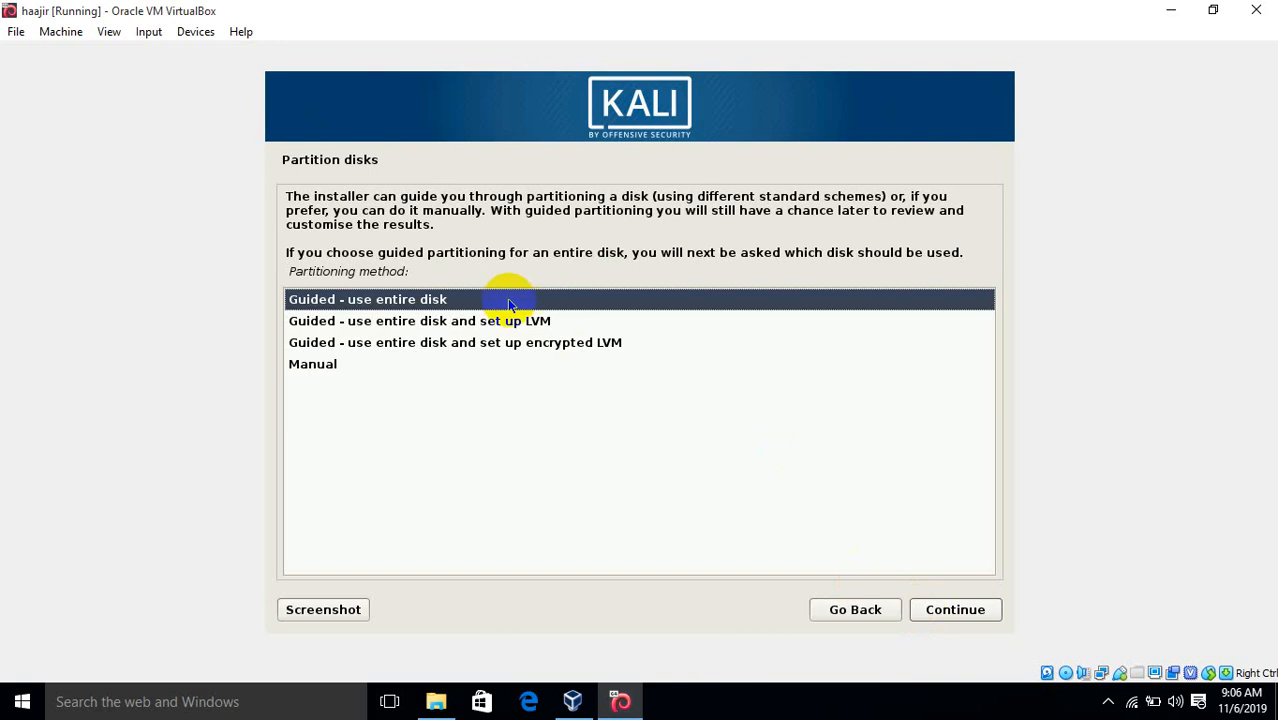
Choose manual partitioning and create a new empty partition table on the virtual disk
click(360, 362)
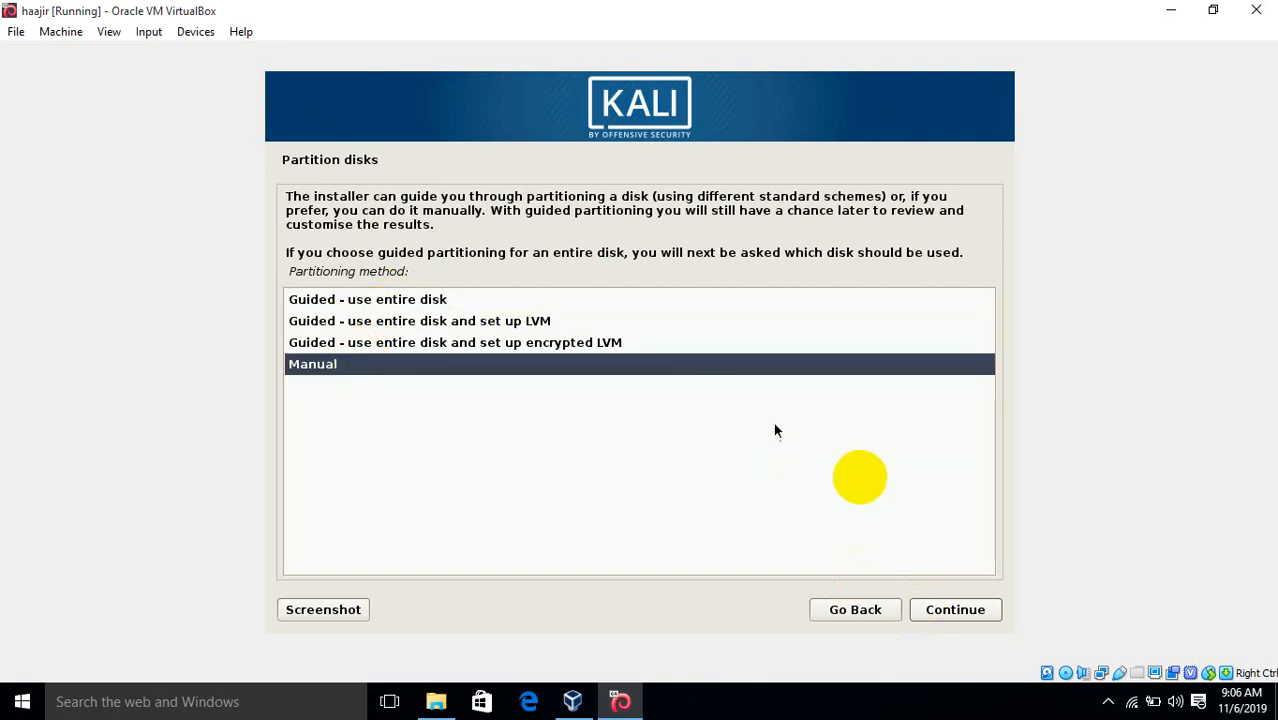
click(941, 606)
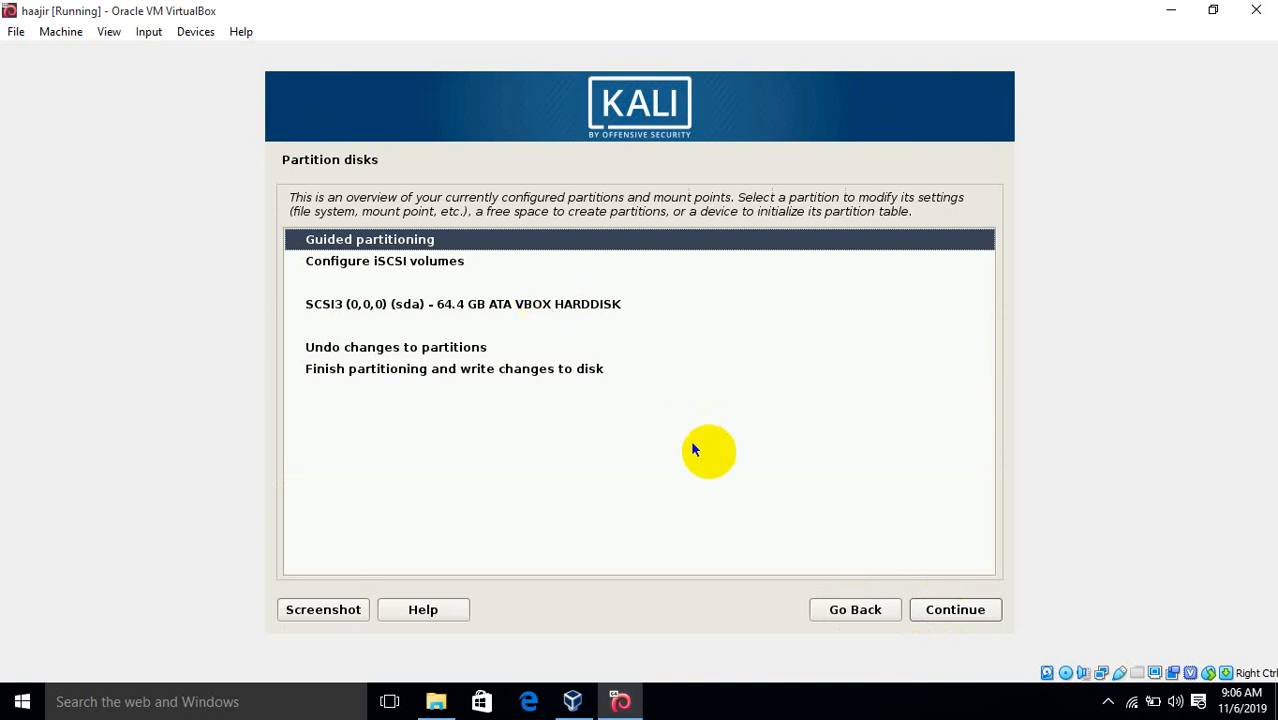
click(832, 608)
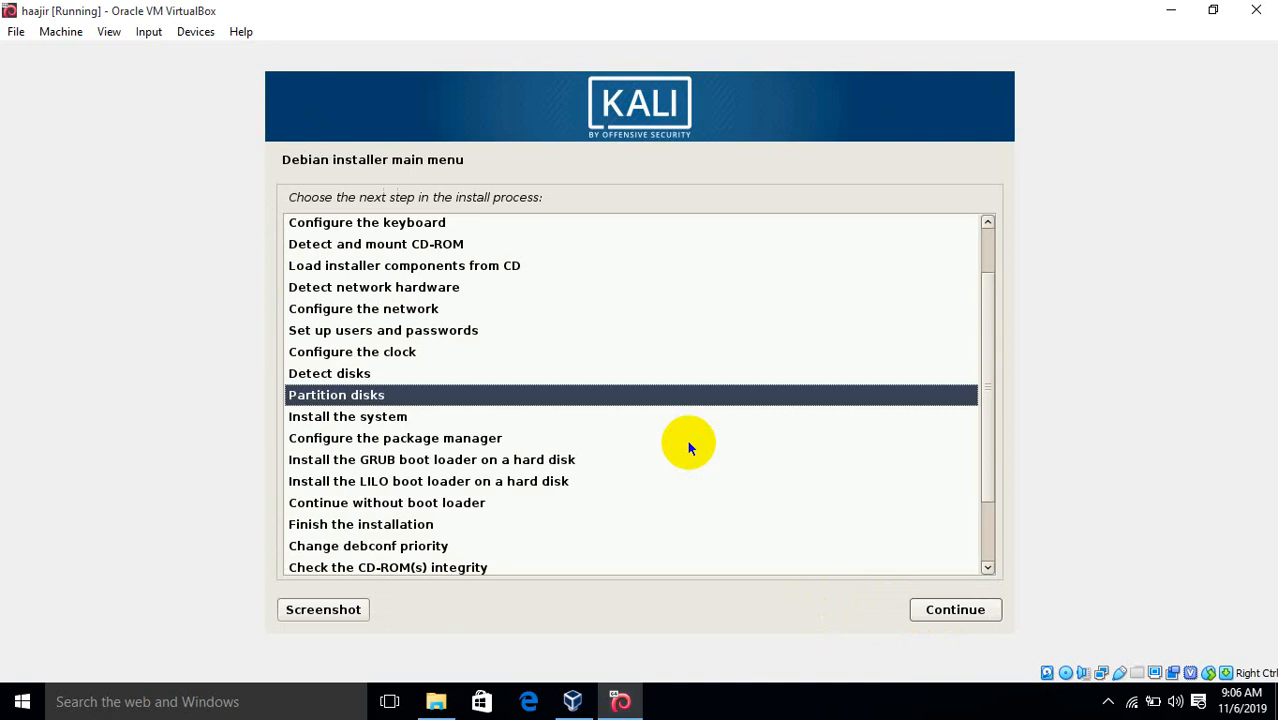
click(951, 616)
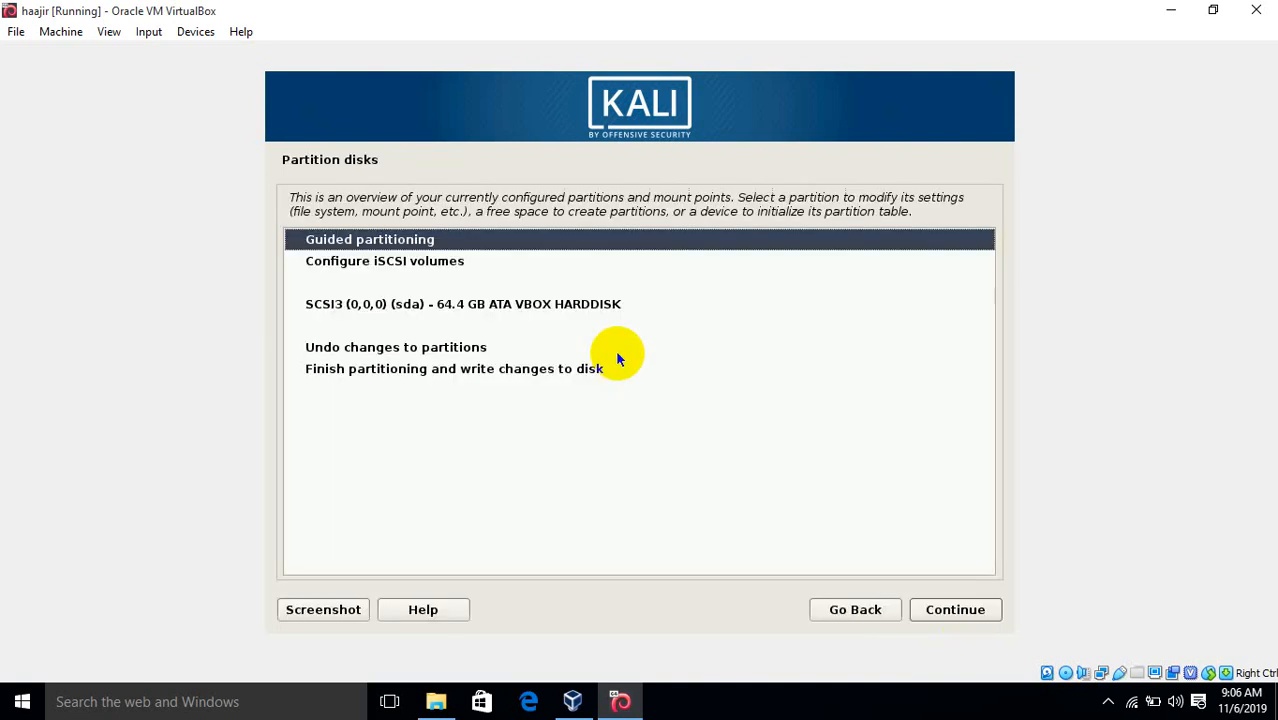
double_click(509, 304)
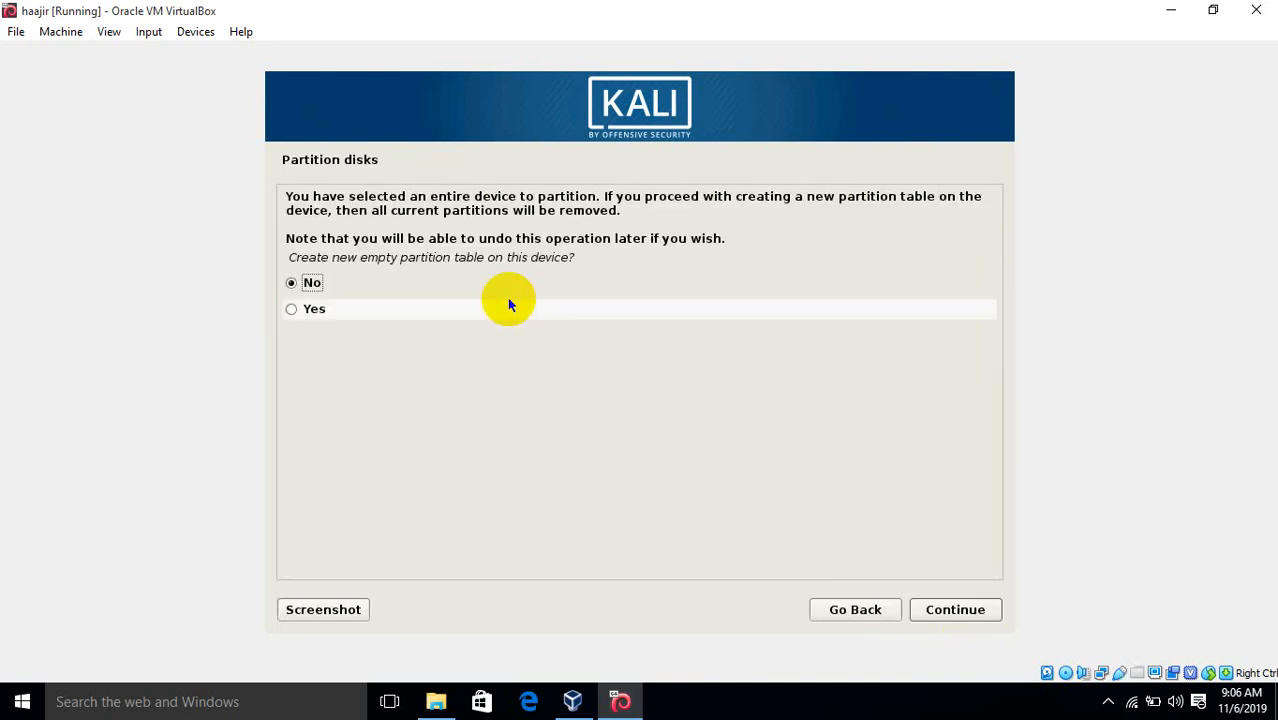
click(345, 307)
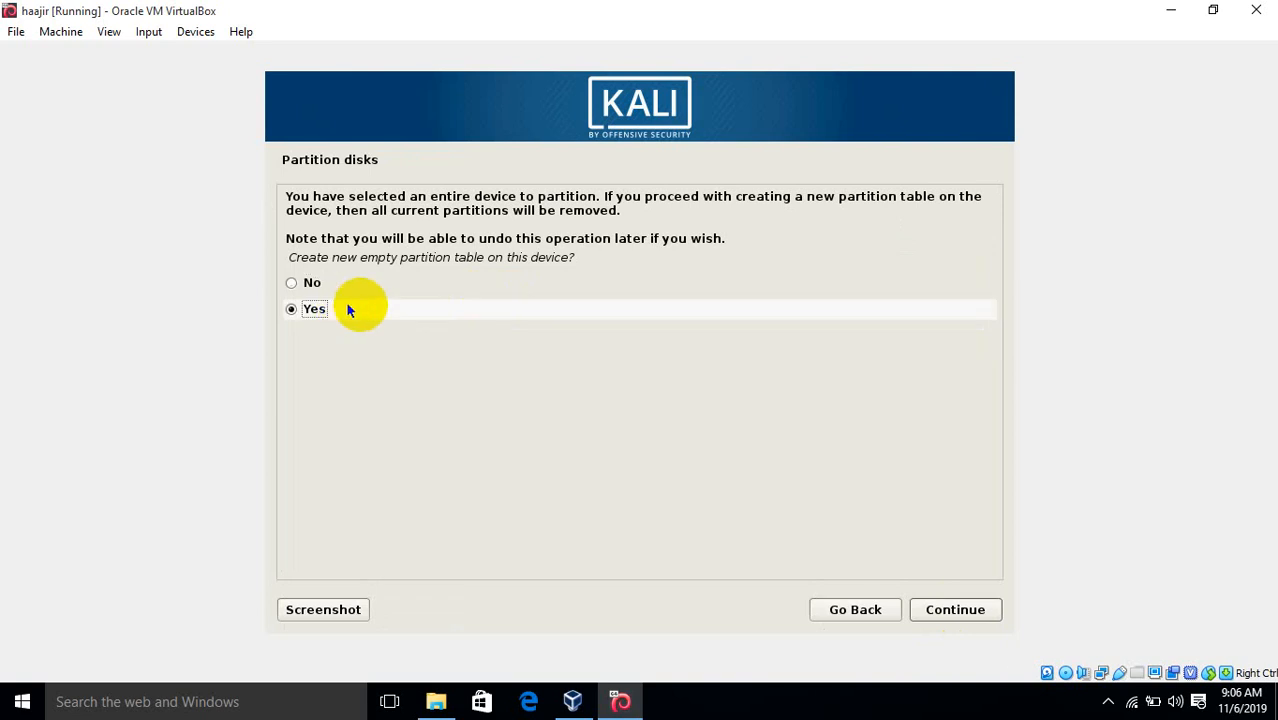
click(956, 614)
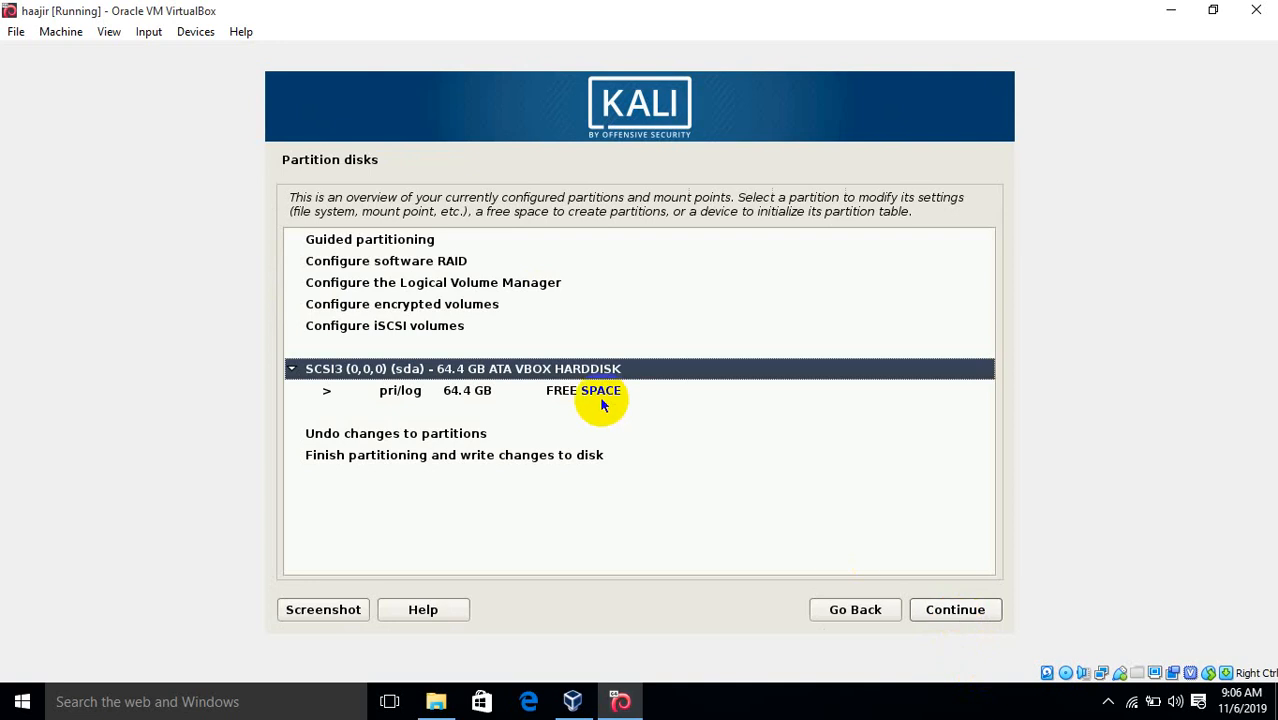
Automatically partition the 64.4 GB free space with all files in one partition
click(533, 390)
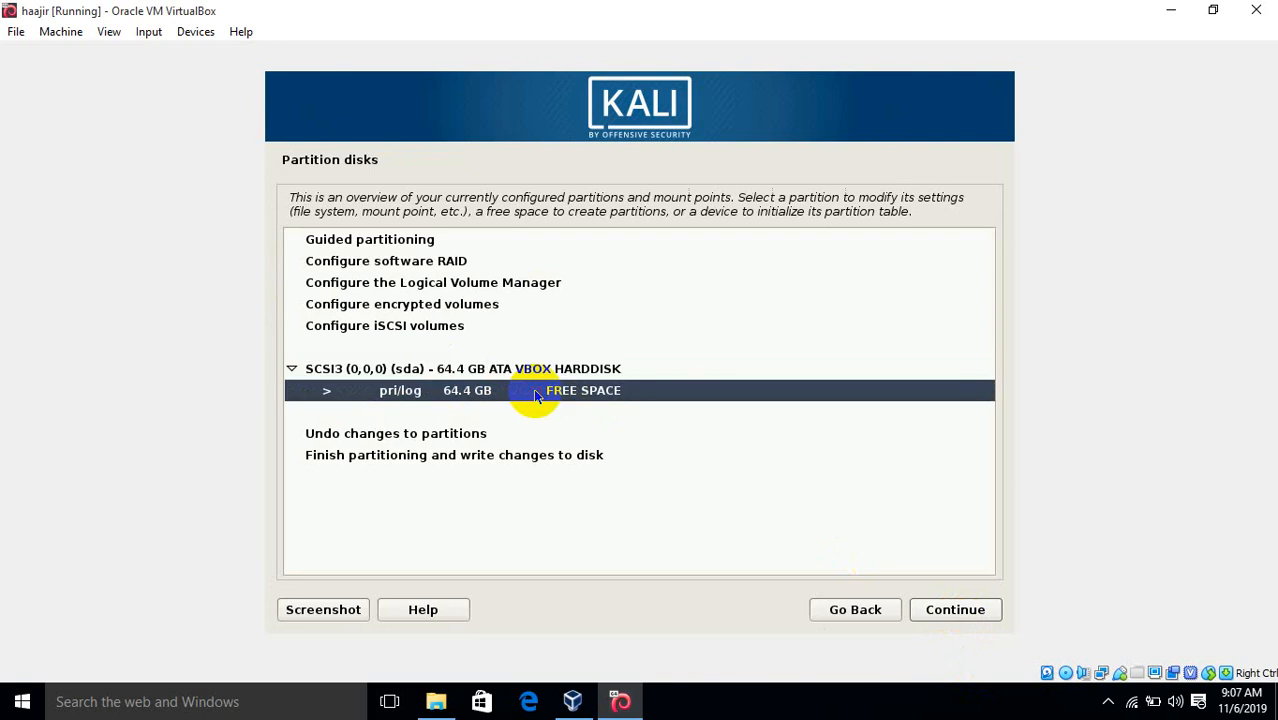
click(946, 614)
click(1108, 701)
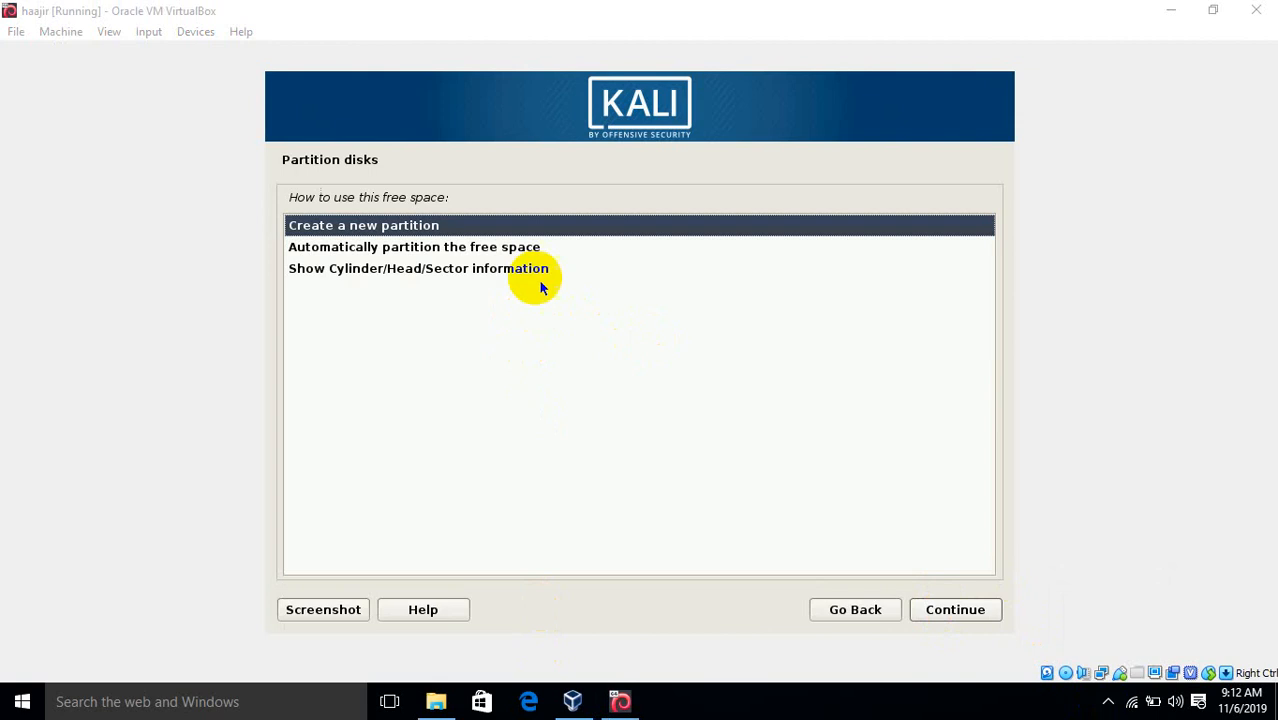
double_click(509, 250)
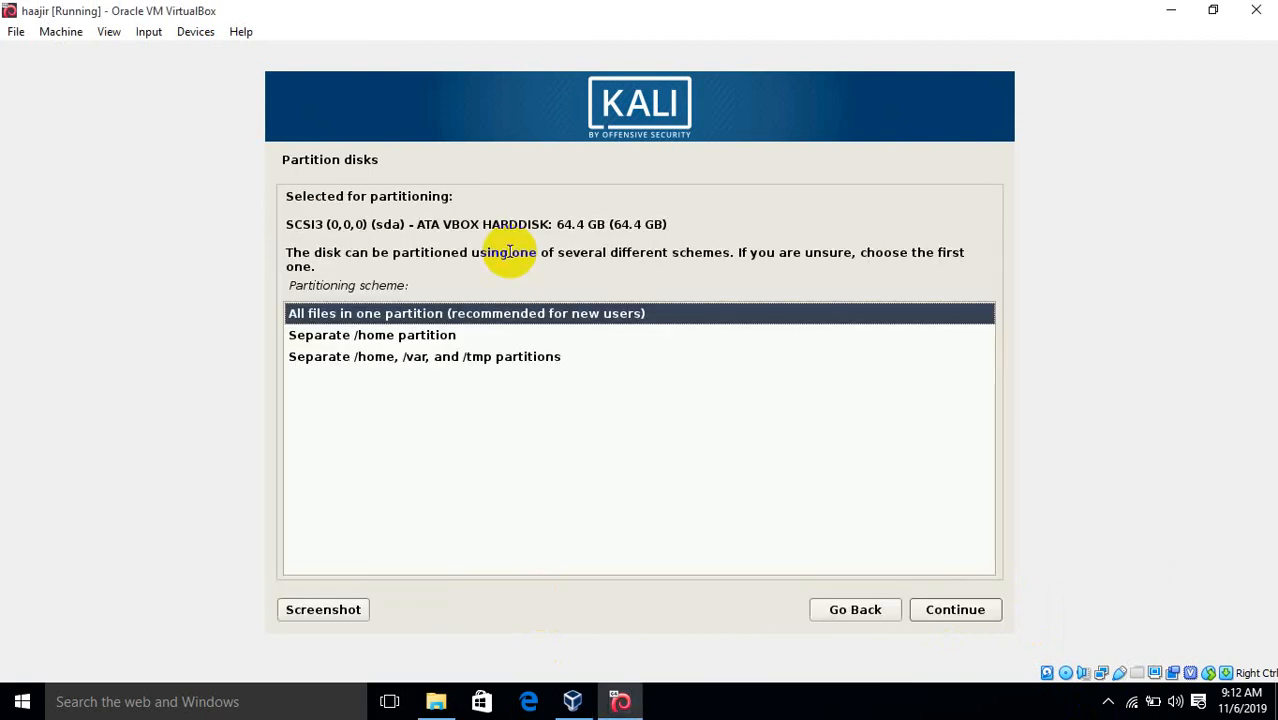
click(520, 315)
double_click(520, 318)
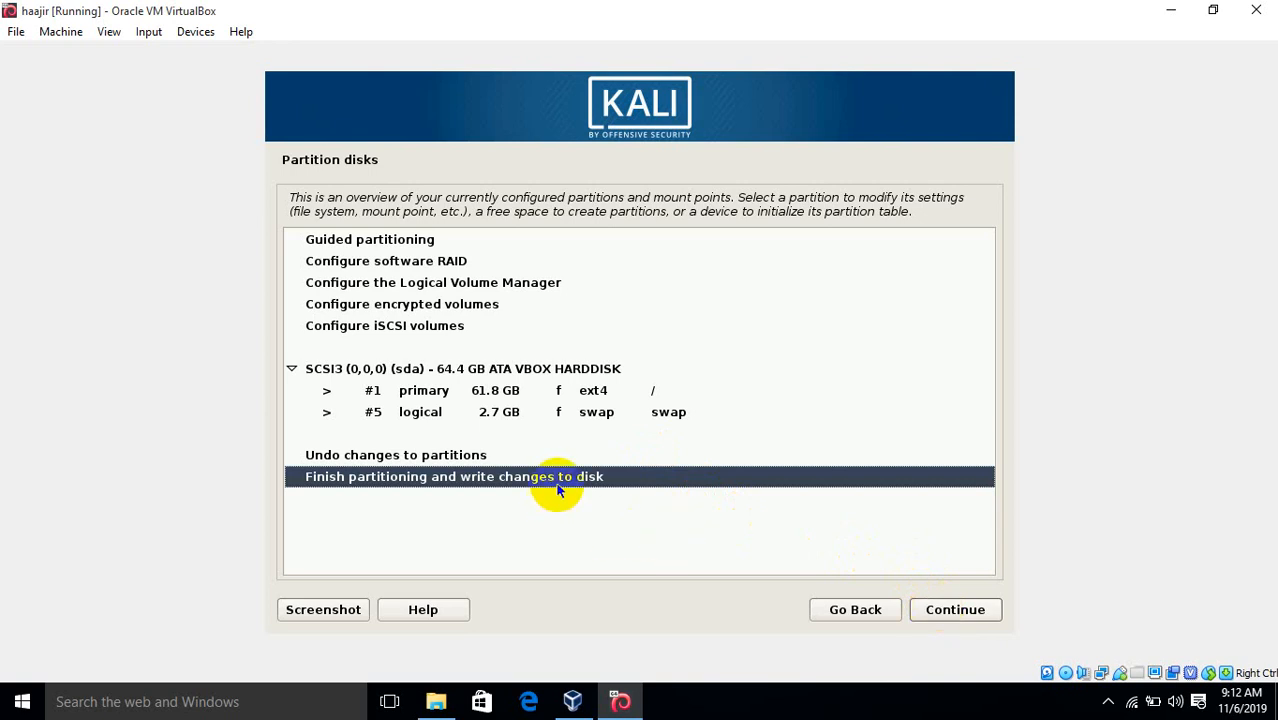
Finish partitioning and confirm Yes to write the changes to disk
click(955, 615)
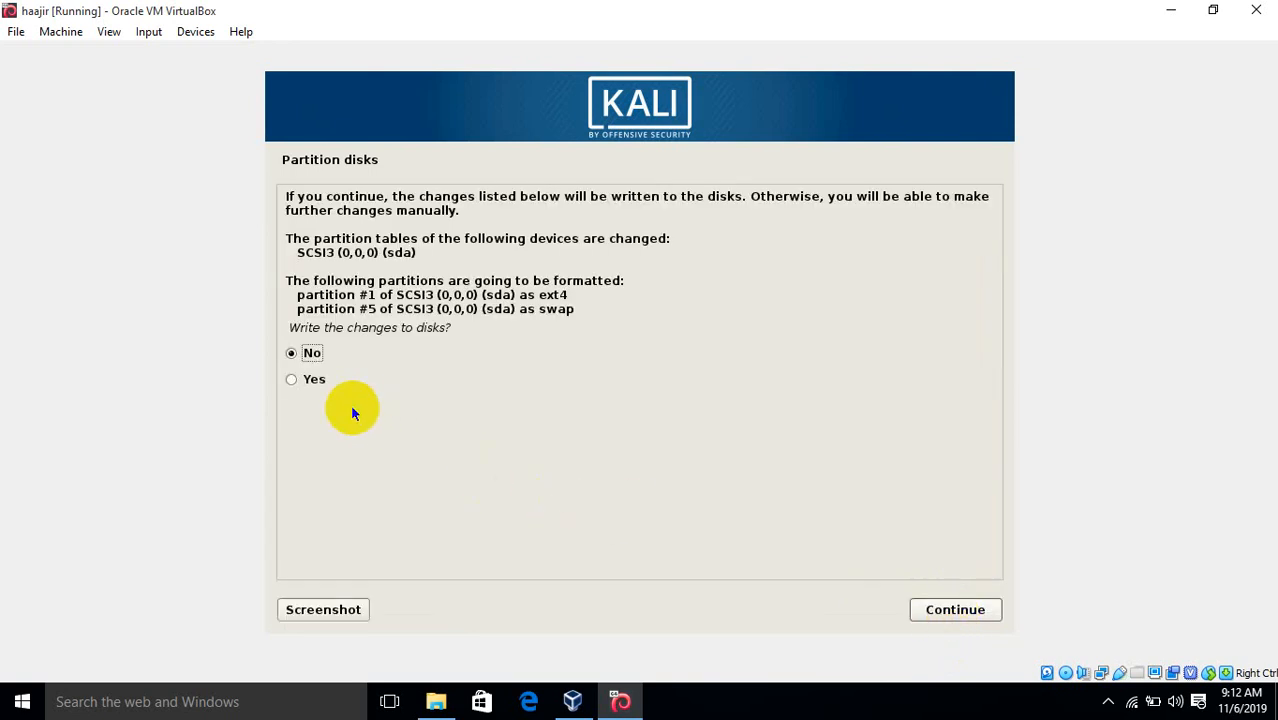
click(318, 380)
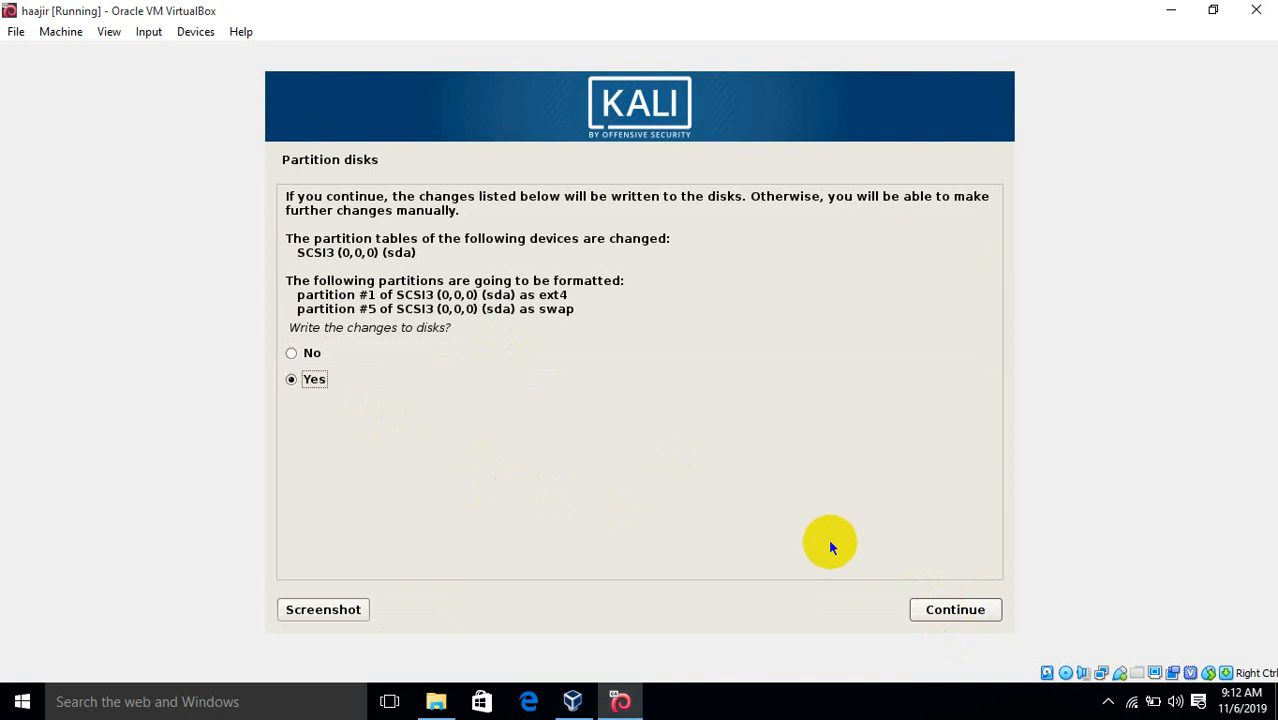
click(925, 610)
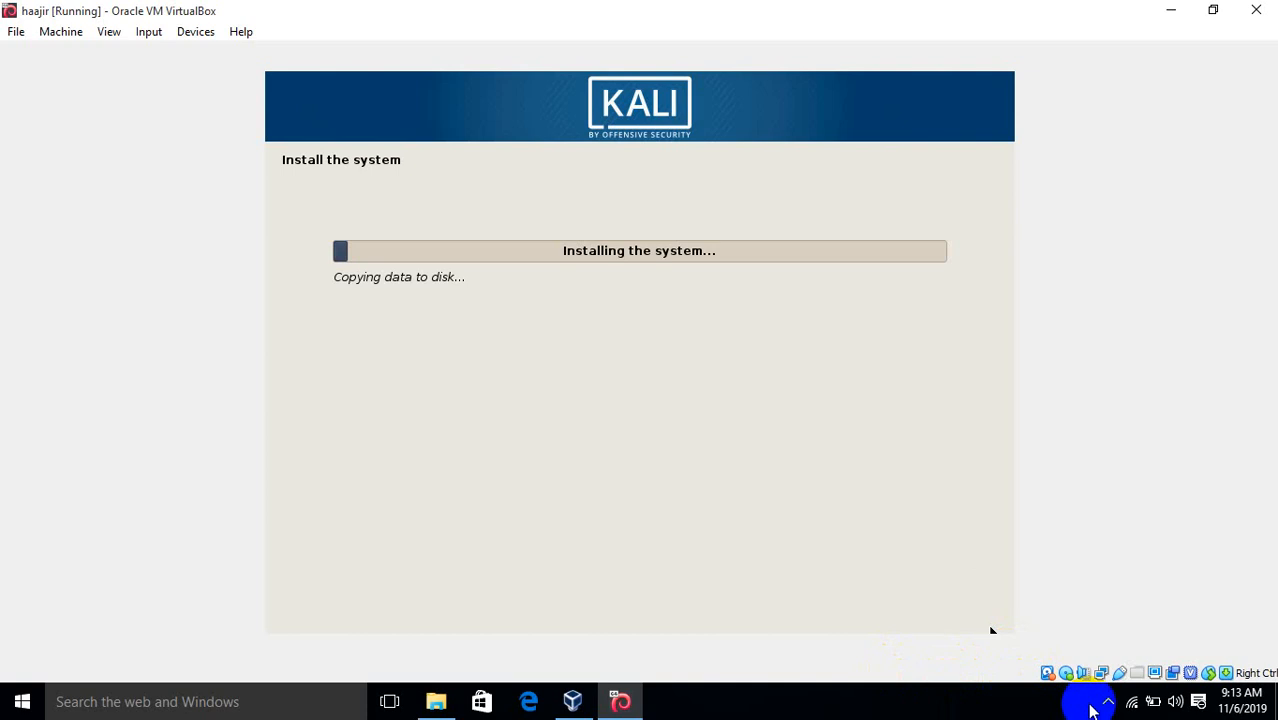
Choose Yes to use a network mirror and continue with the HTTP proxy left blank
click(1107, 707)
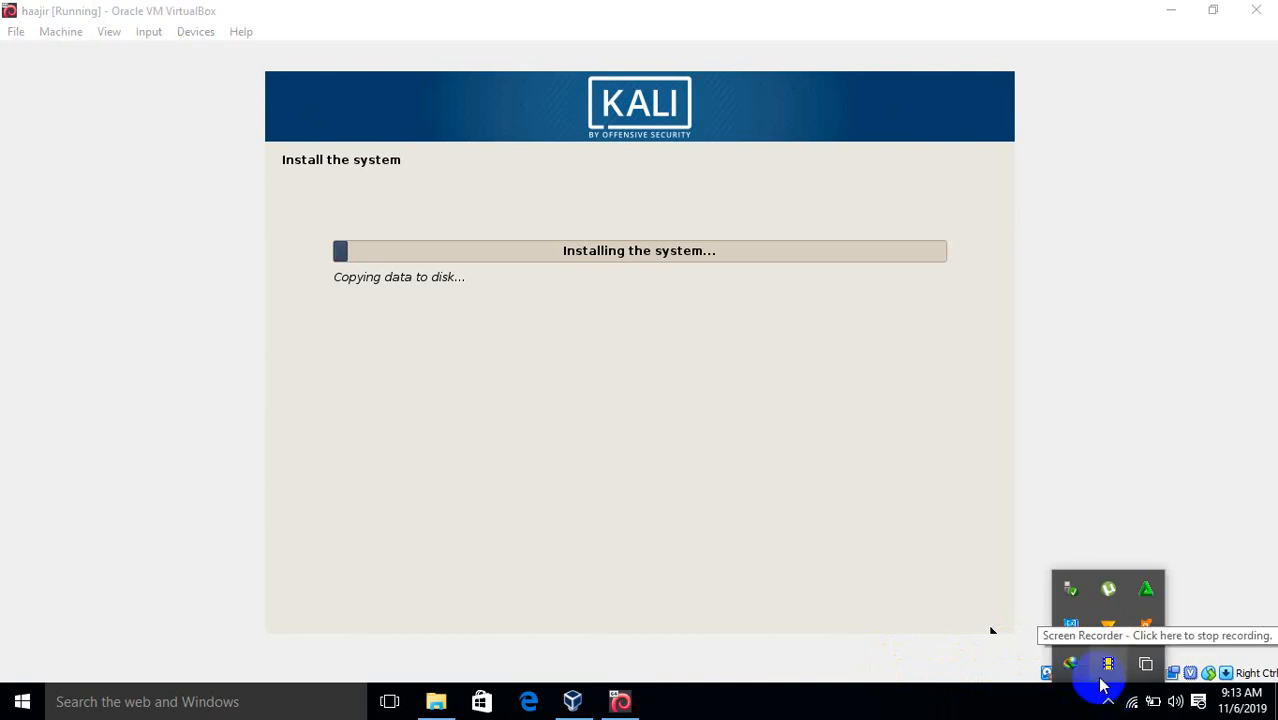
click(1103, 678)
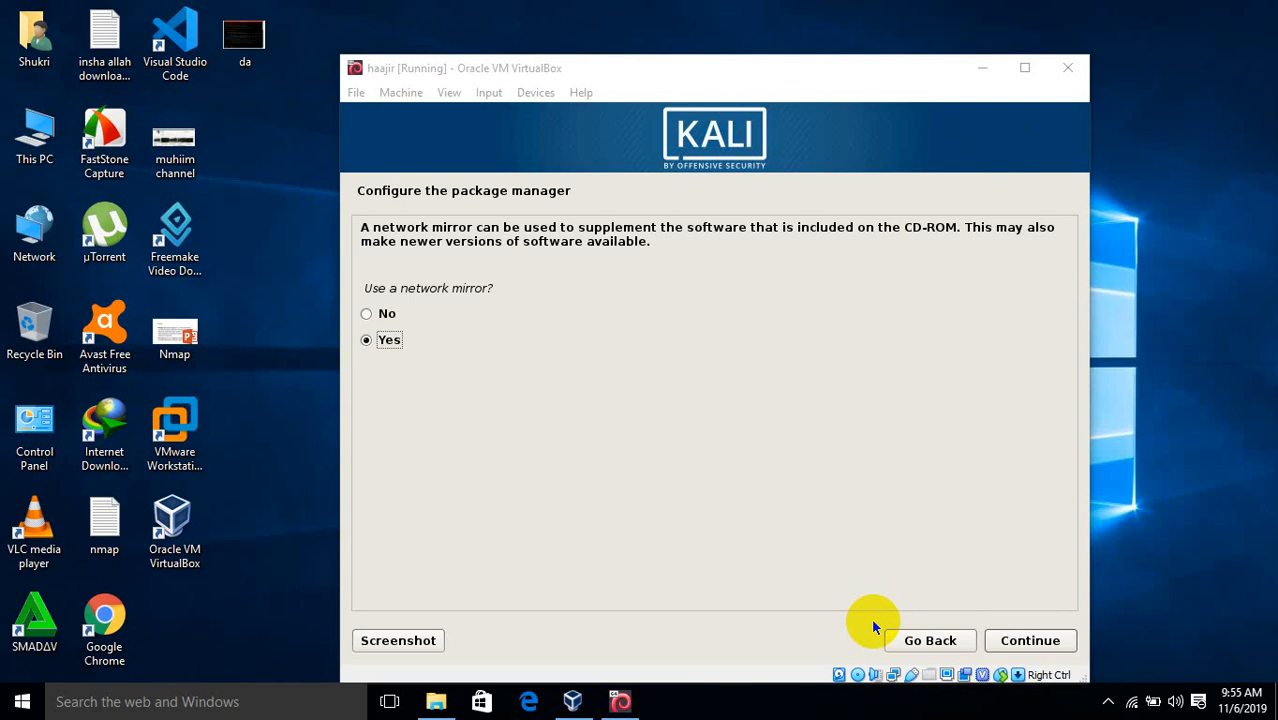
click(999, 642)
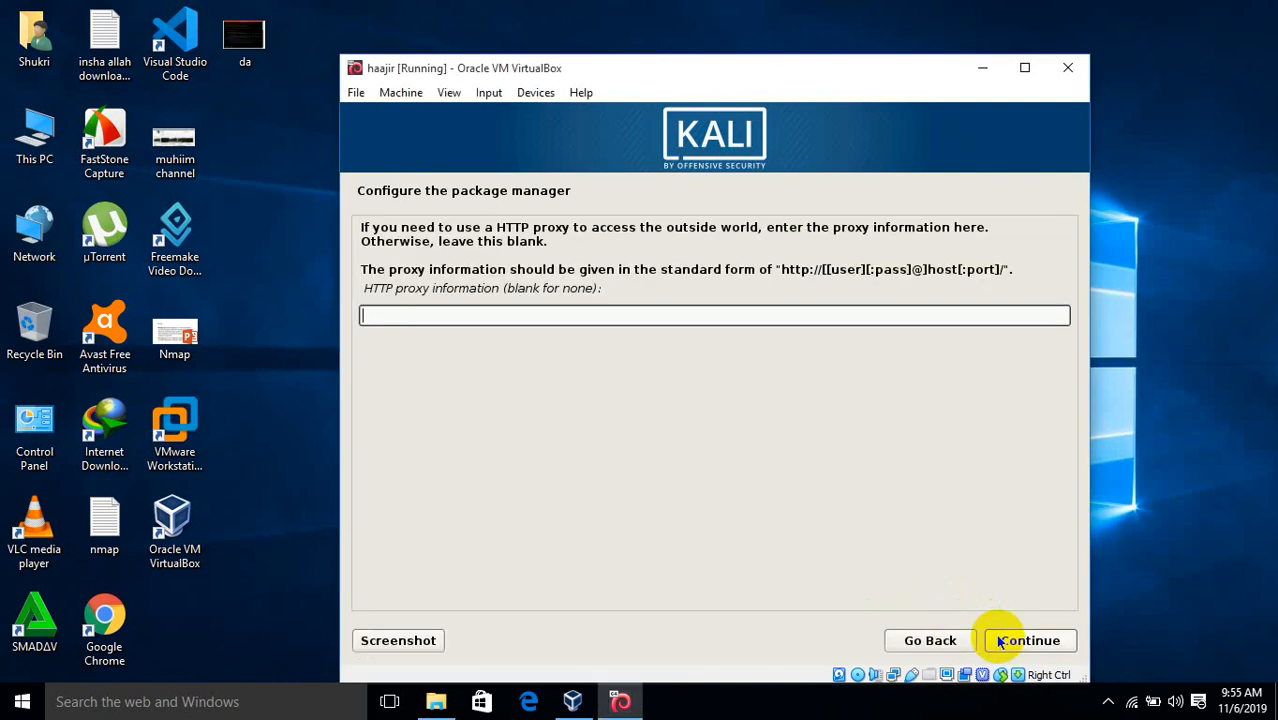
click(999, 642)
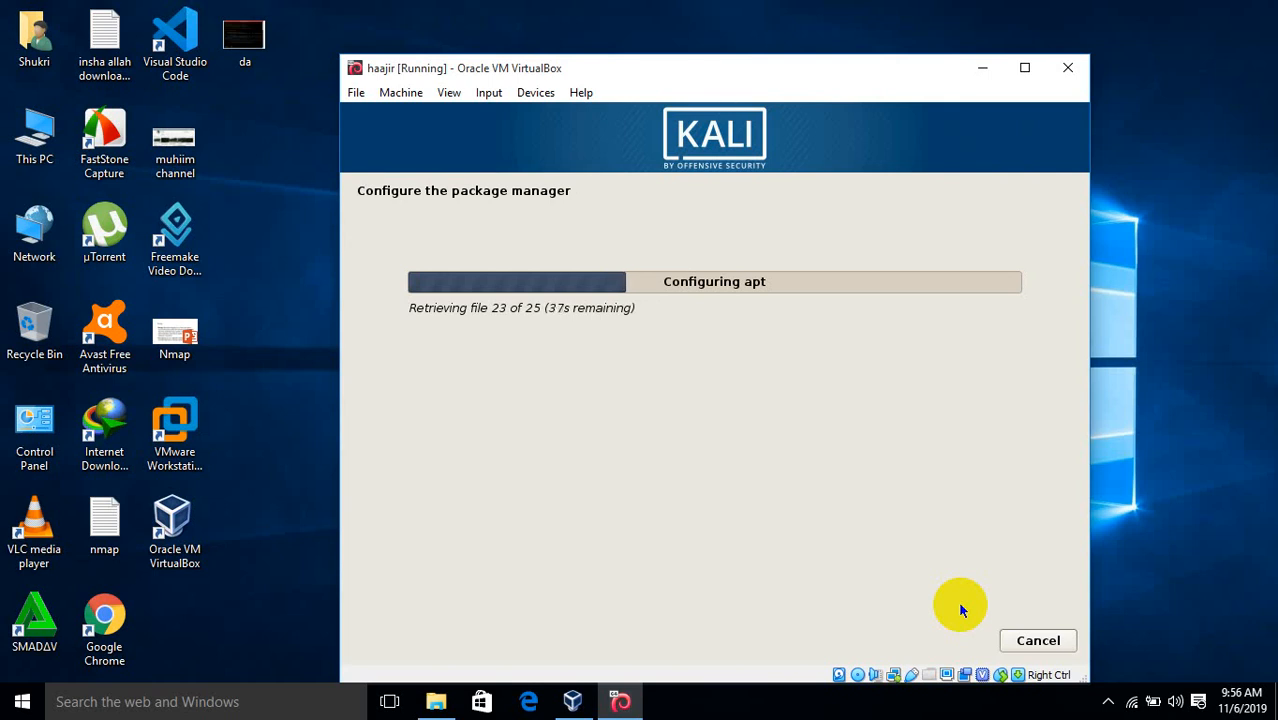
click(1130, 703)
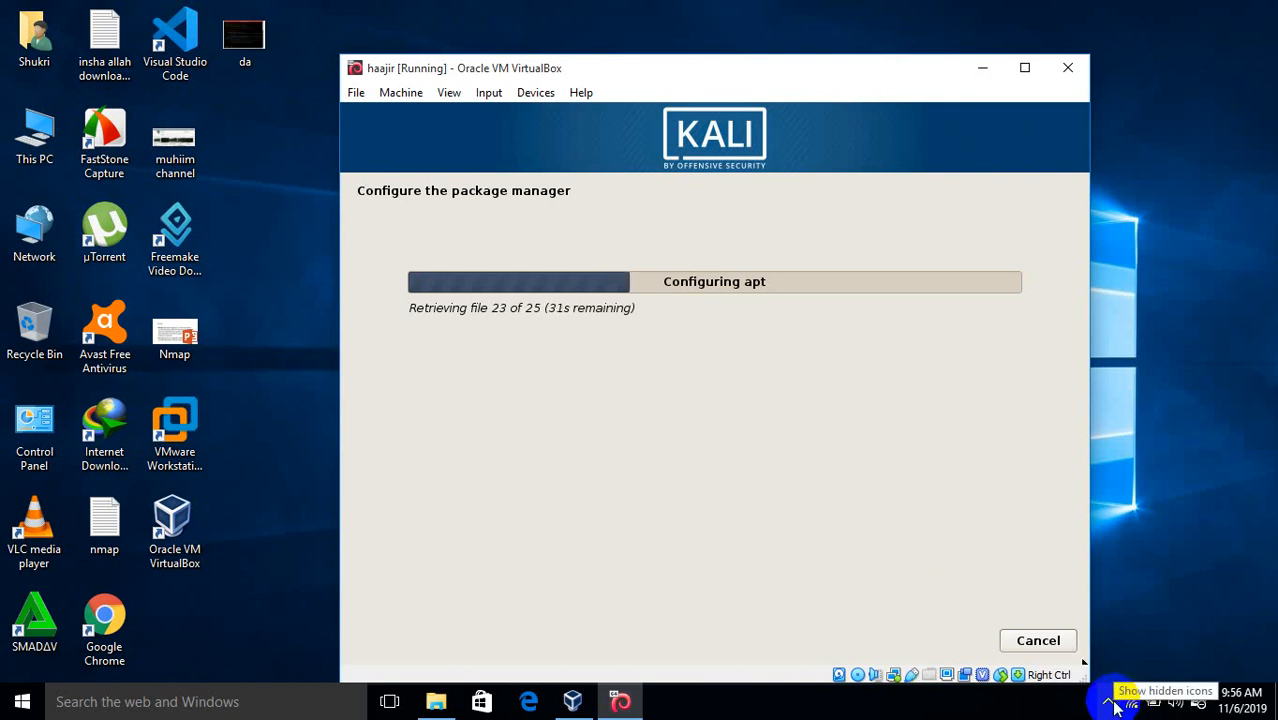
click(1109, 703)
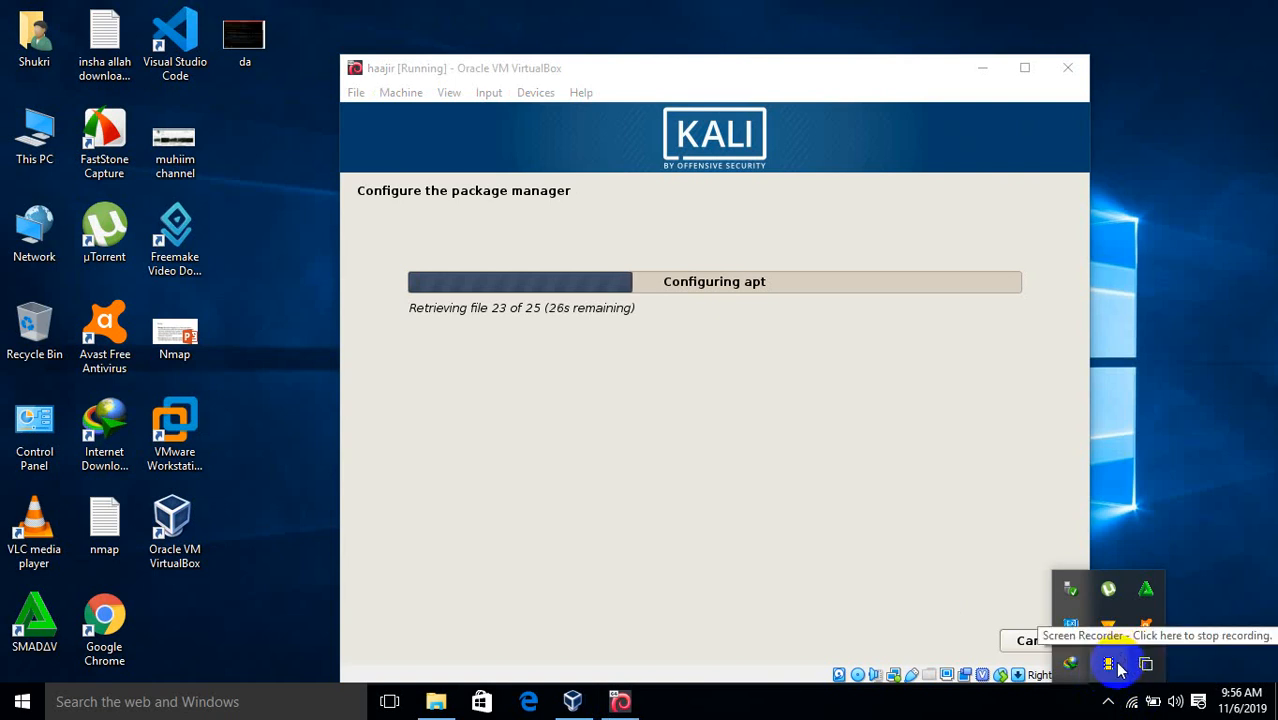
click(1118, 668)
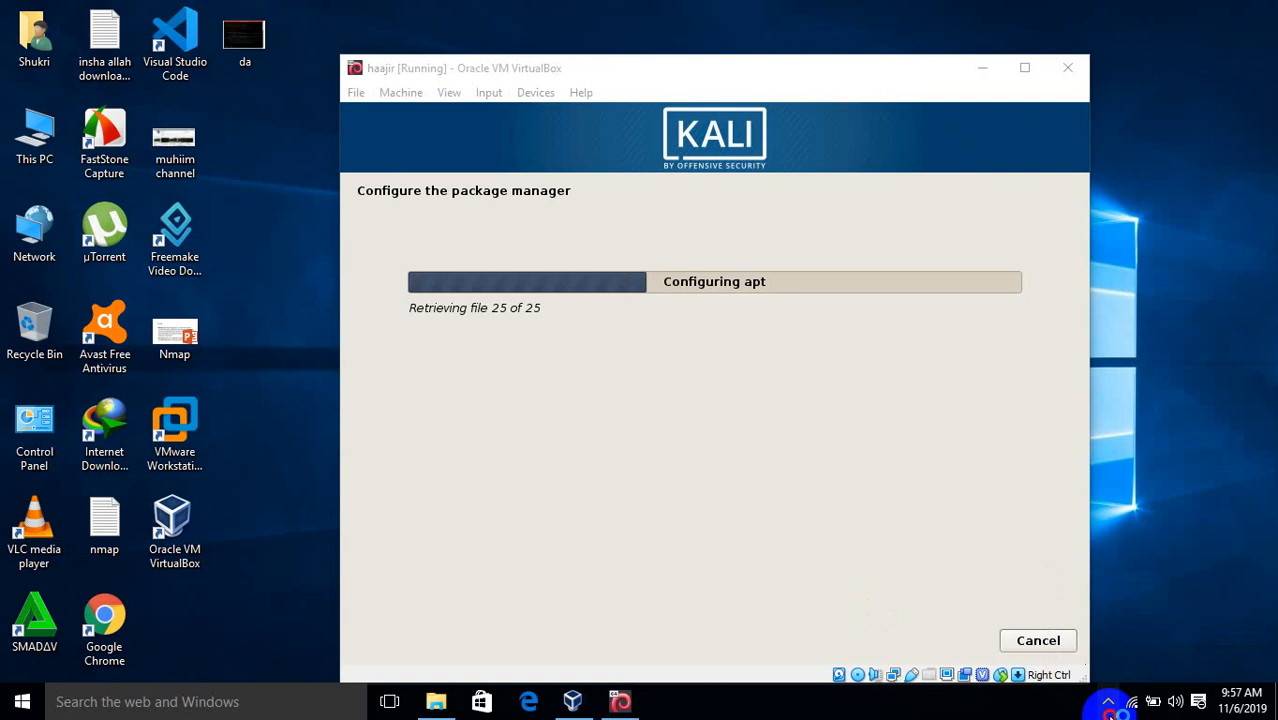
click(1109, 703)
click(1109, 703)
click(1110, 703)
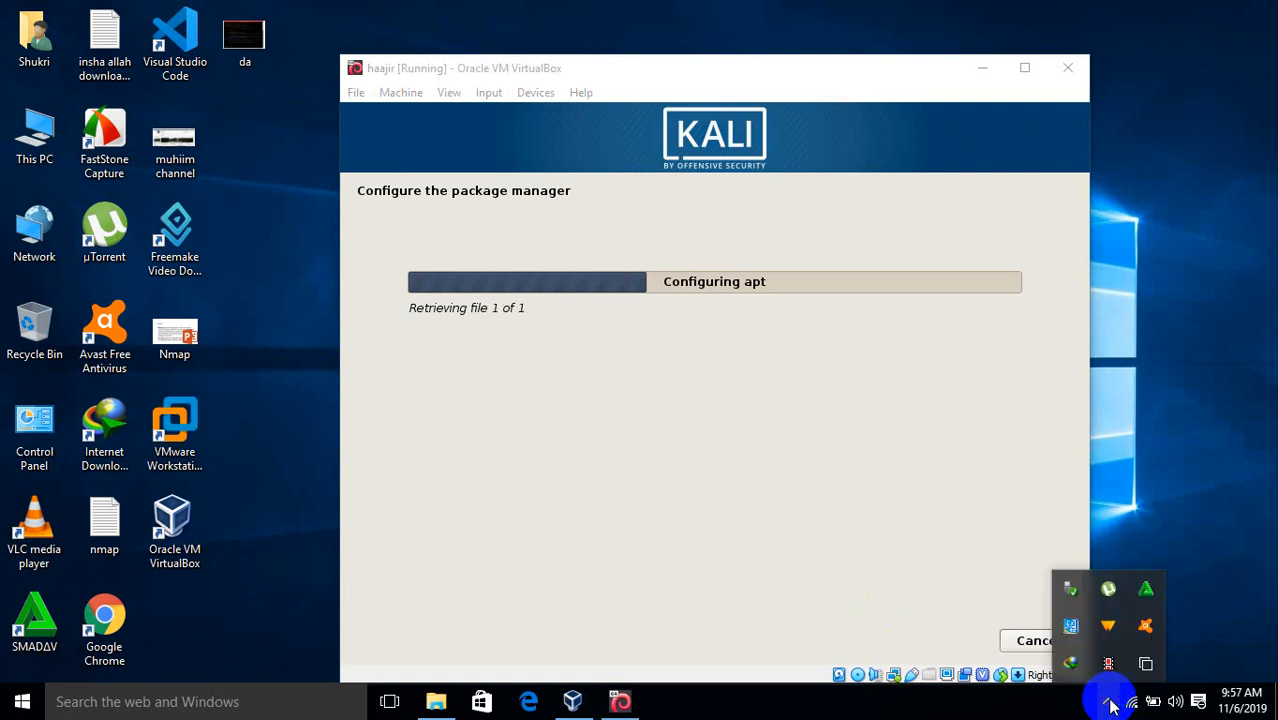
click(1110, 703)
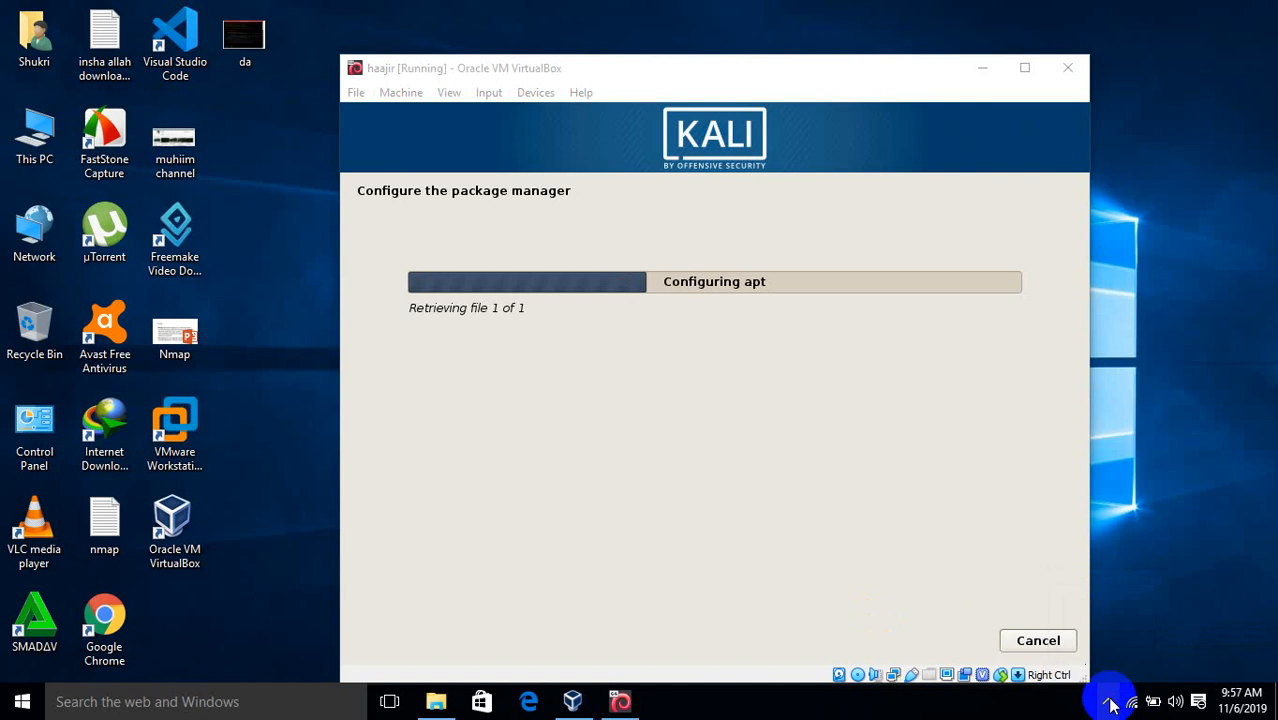
click(1110, 703)
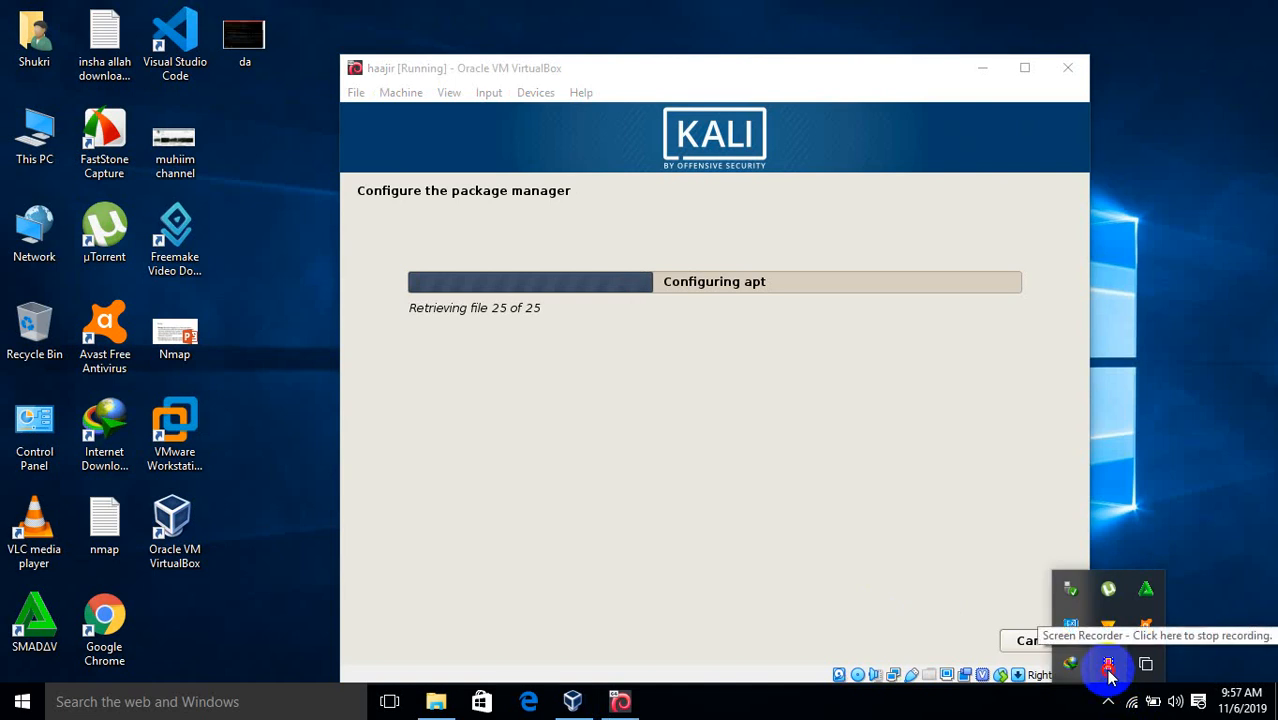
click(871, 621)
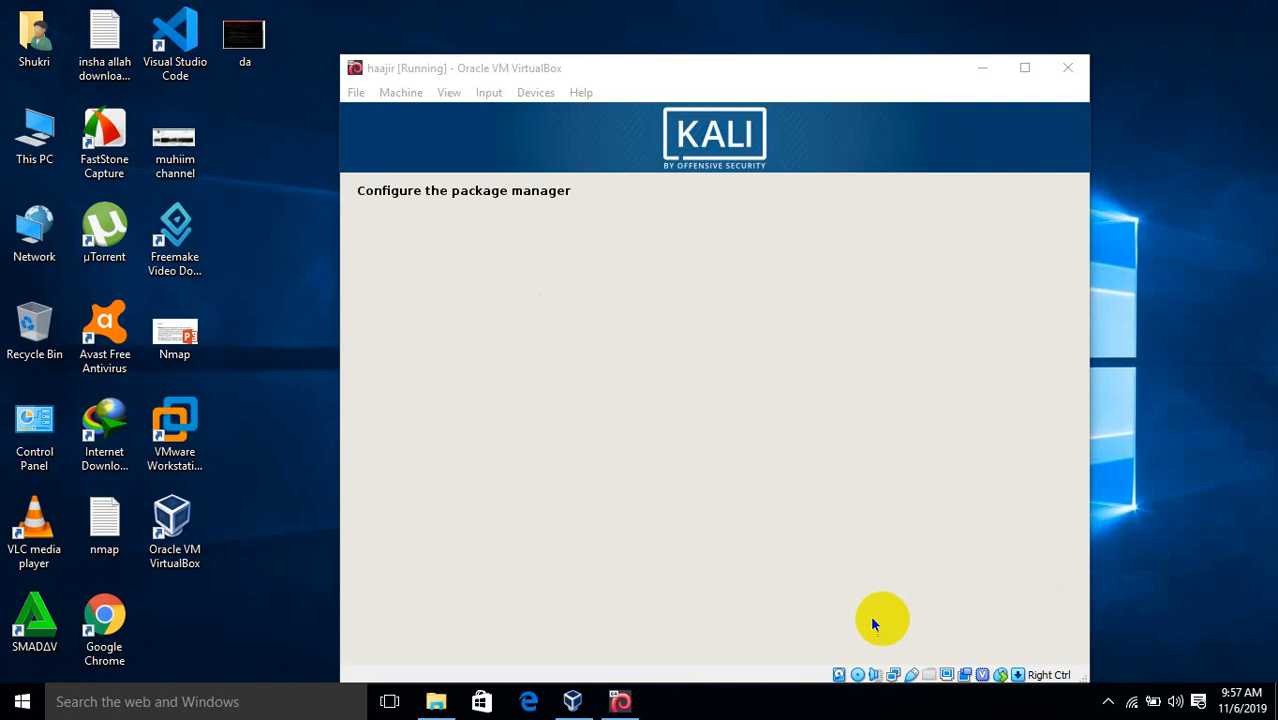
click(1110, 703)
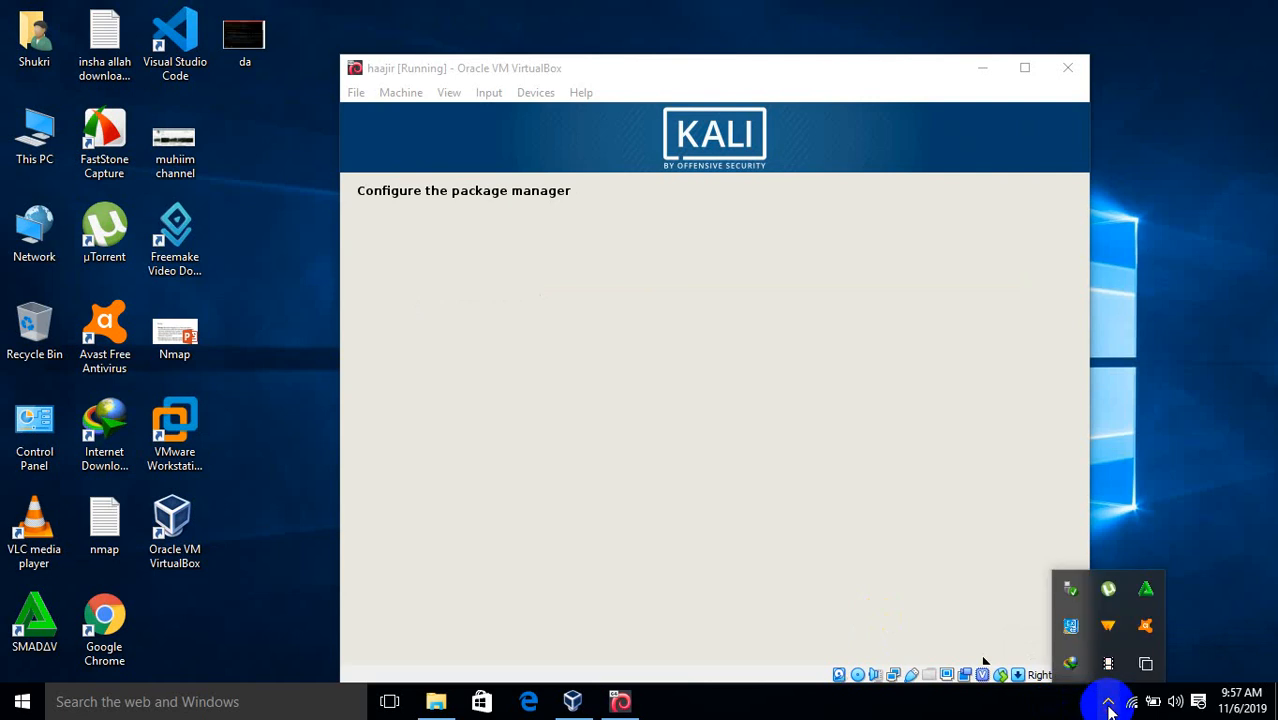
click(904, 520)
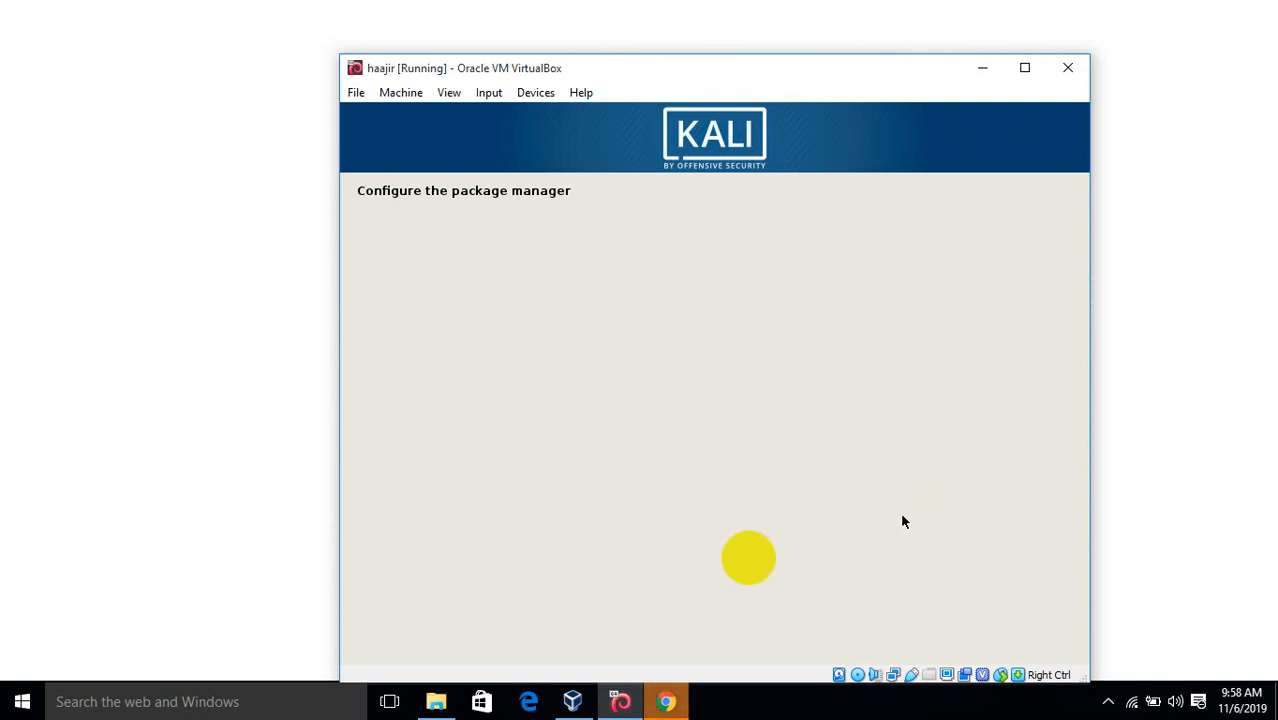
Switch between Chrome and the Kali VM window, then close the blank Chrome window
click(681, 703)
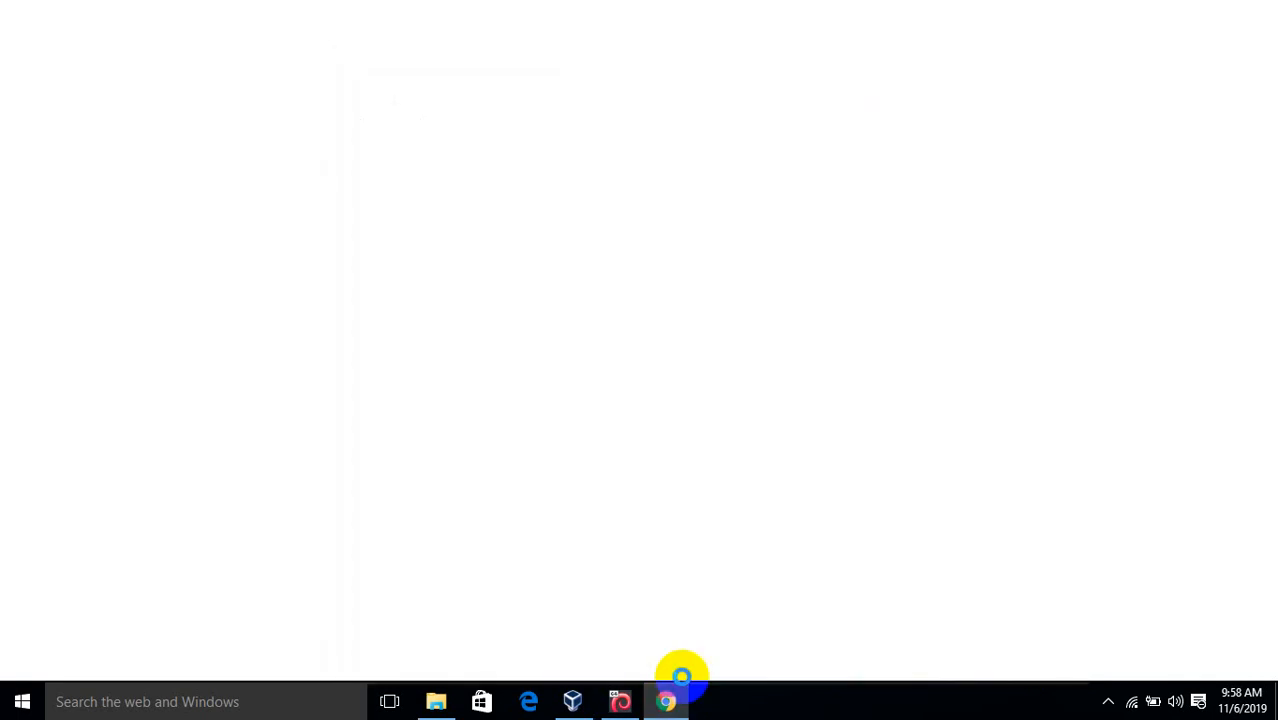
click(622, 703)
click(666, 703)
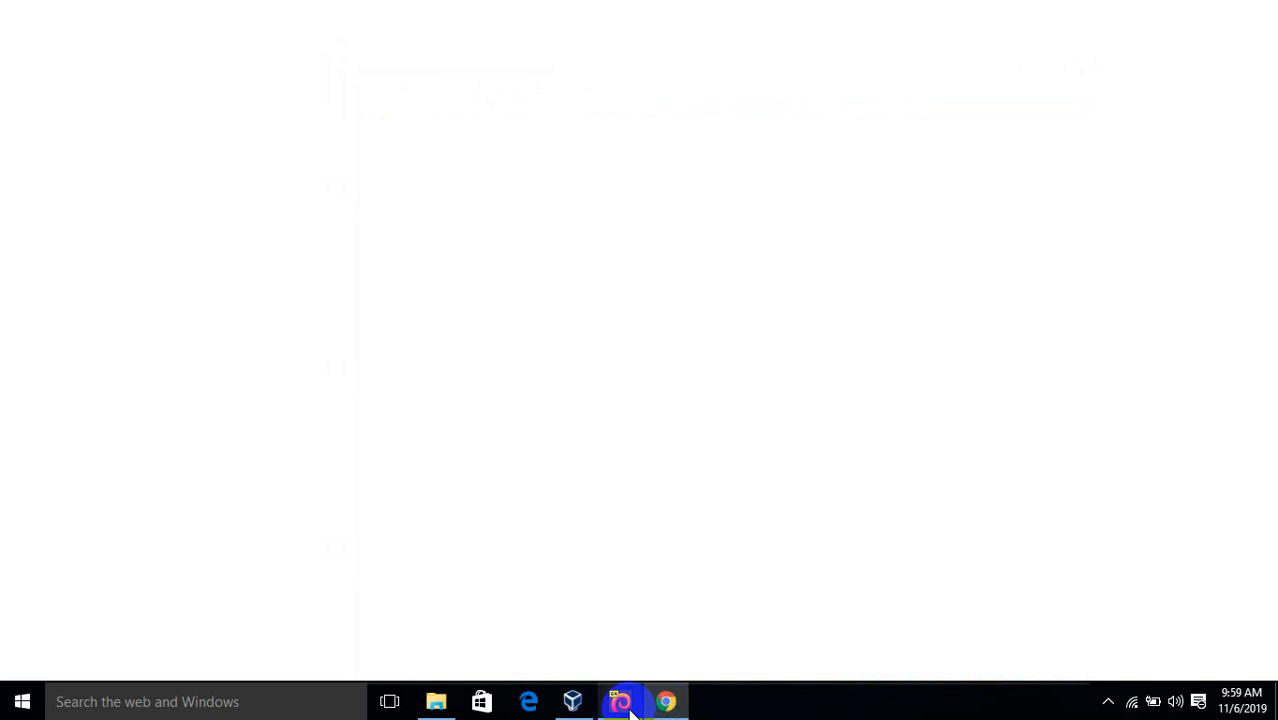
click(628, 705)
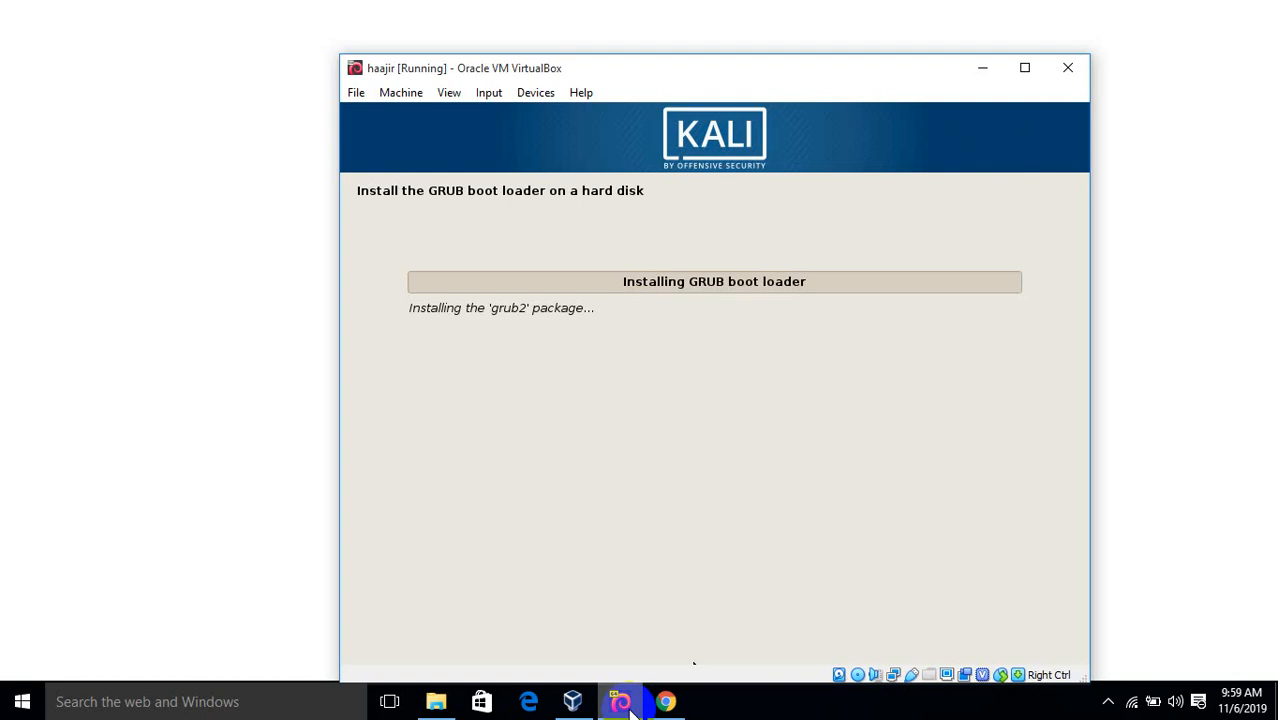
click(665, 703)
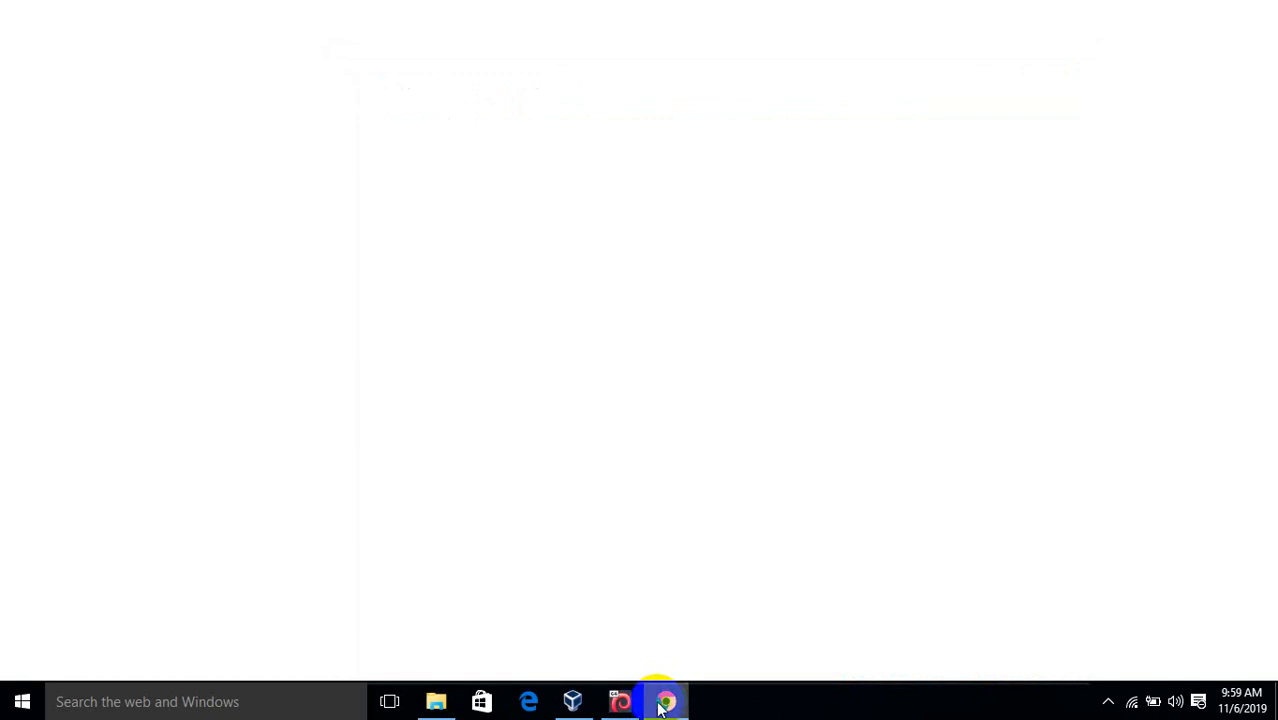
click(620, 703)
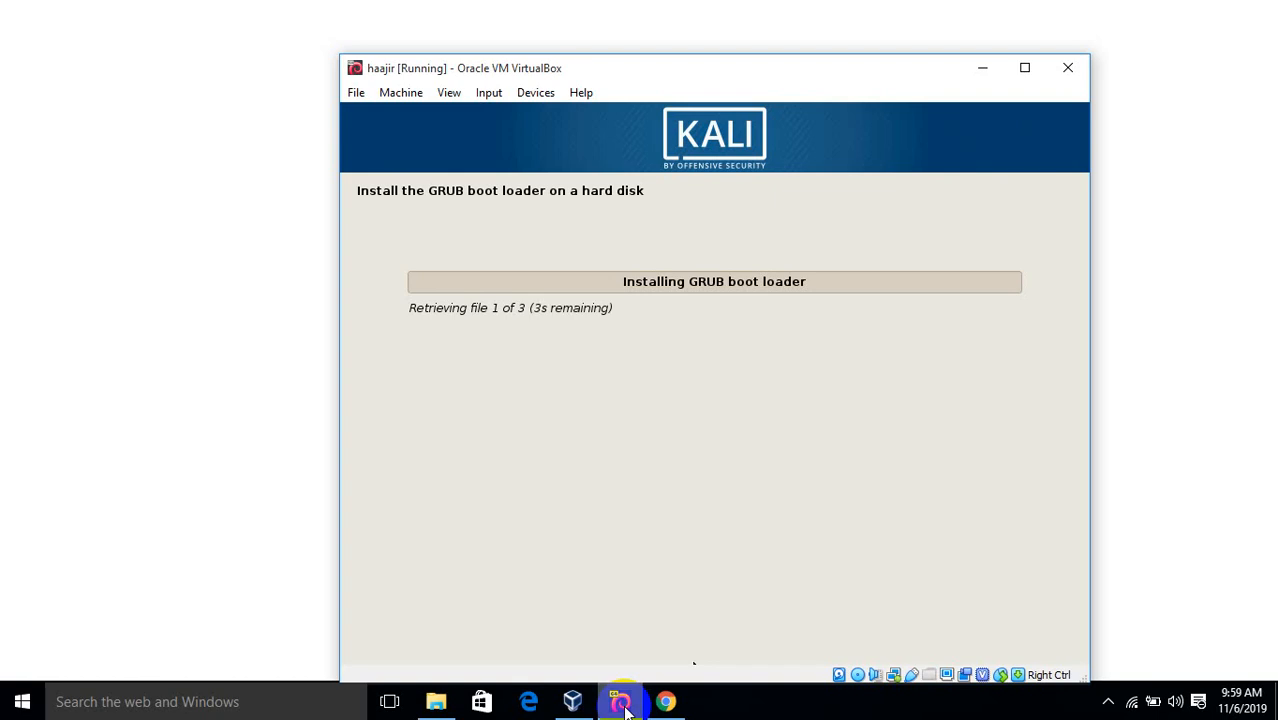
click(621, 704)
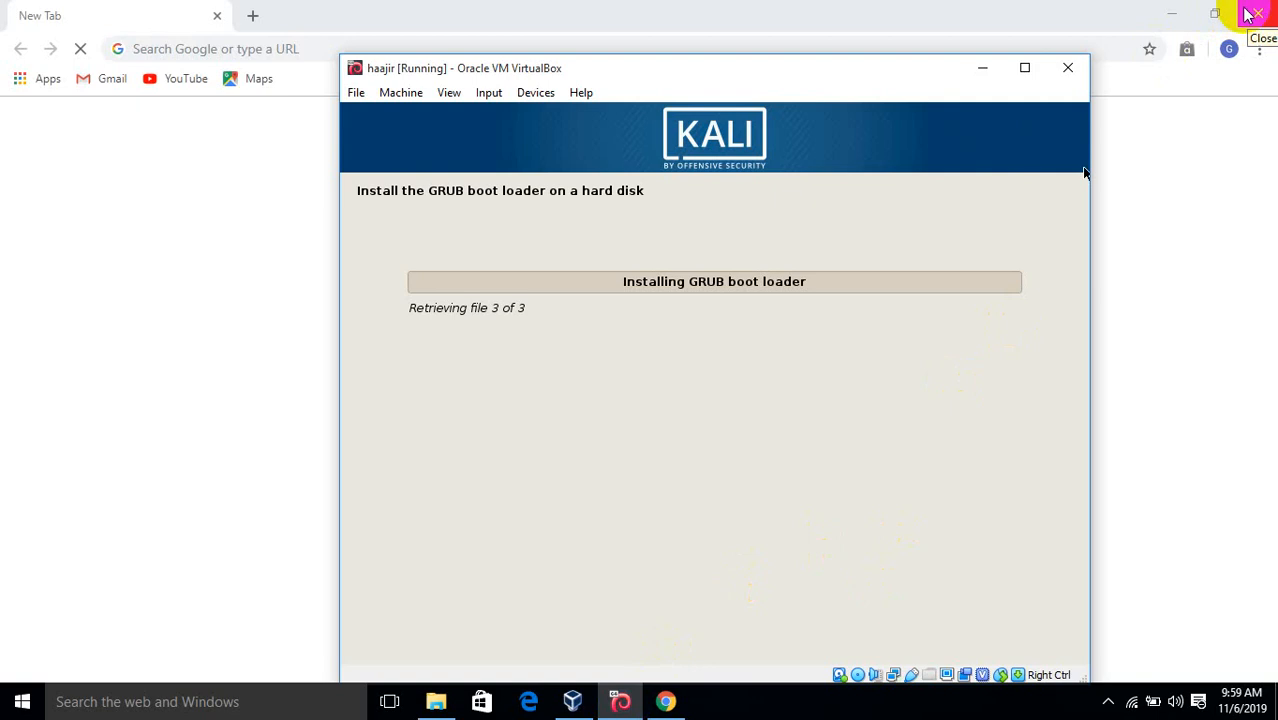
click(1259, 16)
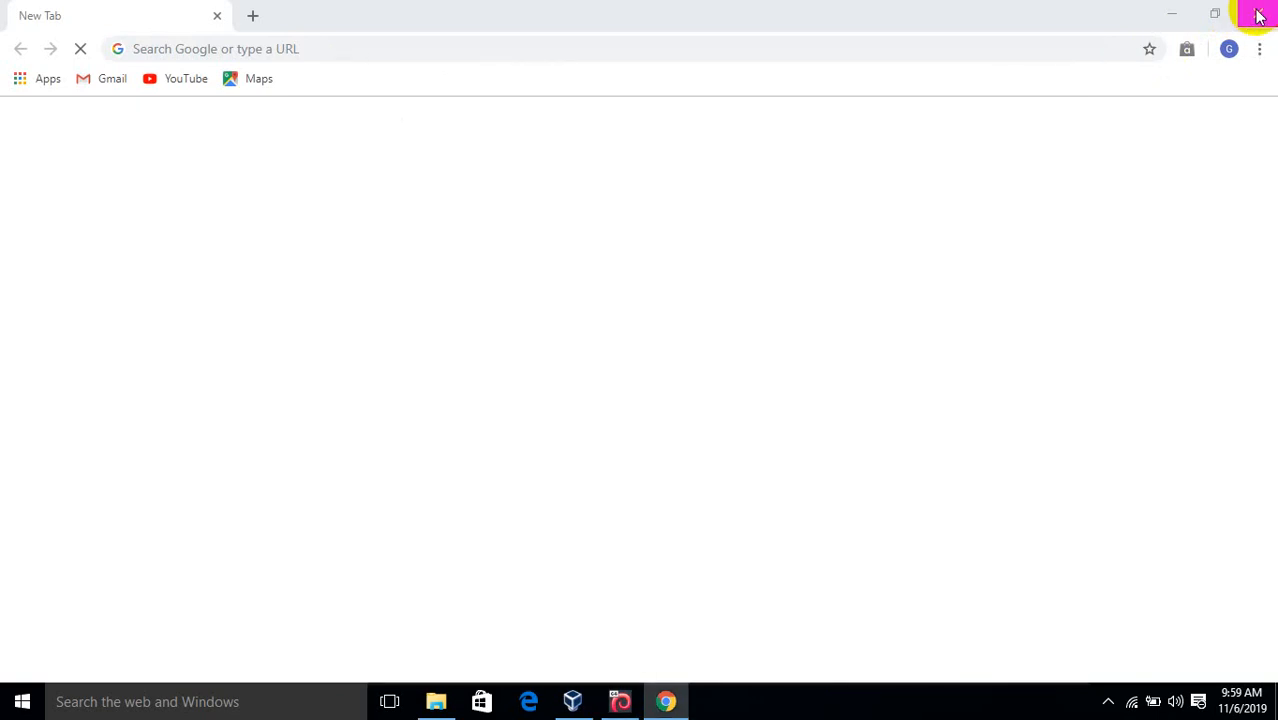
click(1259, 16)
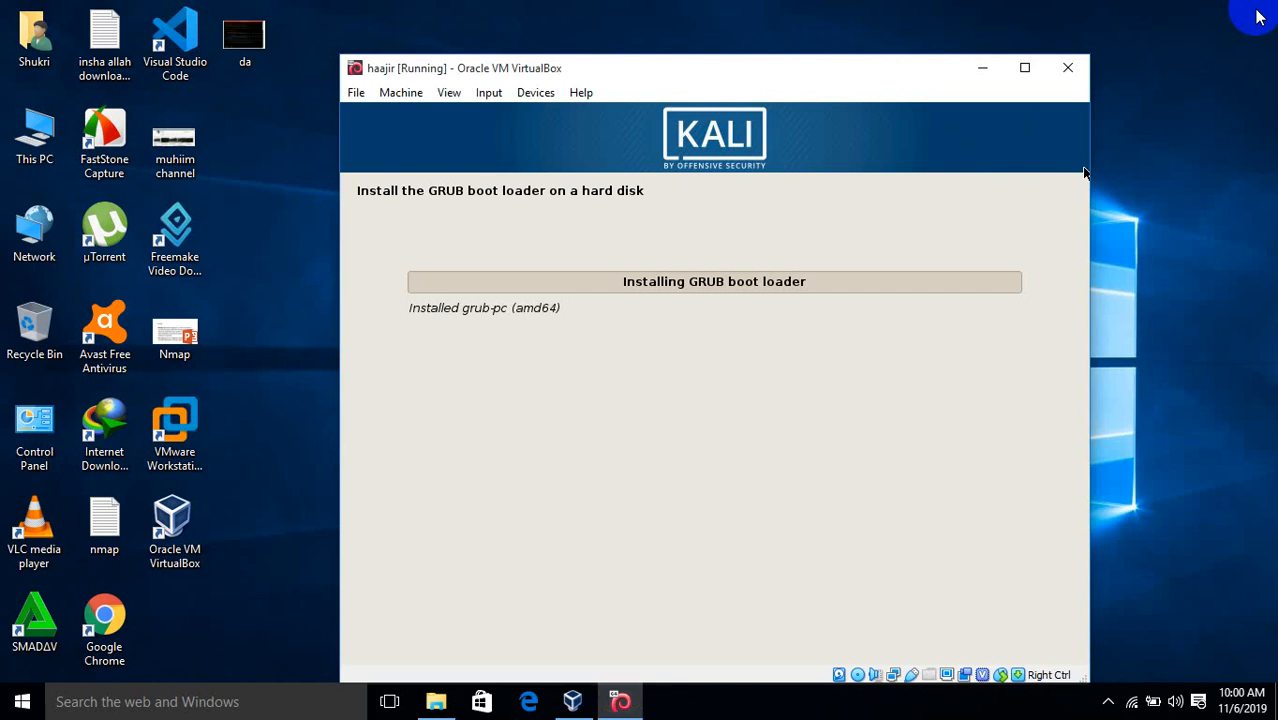
Maximize the Kali VirtualBox window to full screen
click(1024, 67)
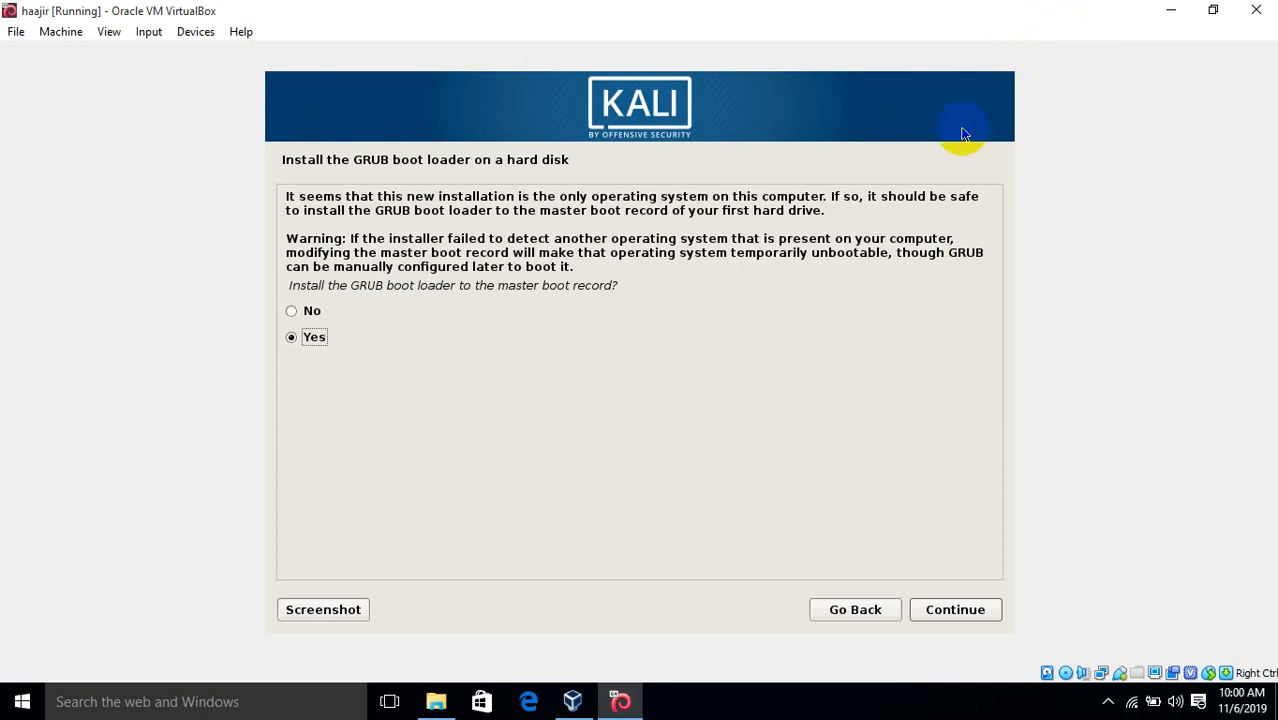
Agree to install GRUB to the master boot record and choose /dev/sda as the device
click(967, 617)
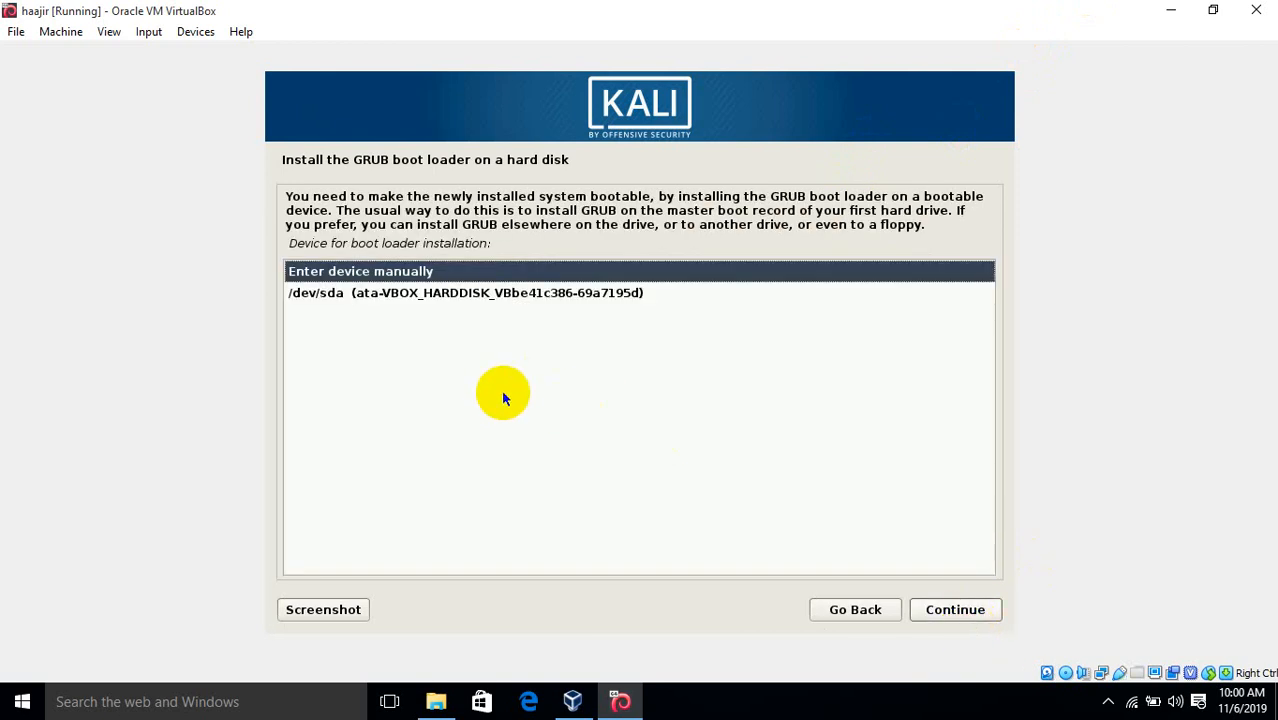
click(449, 297)
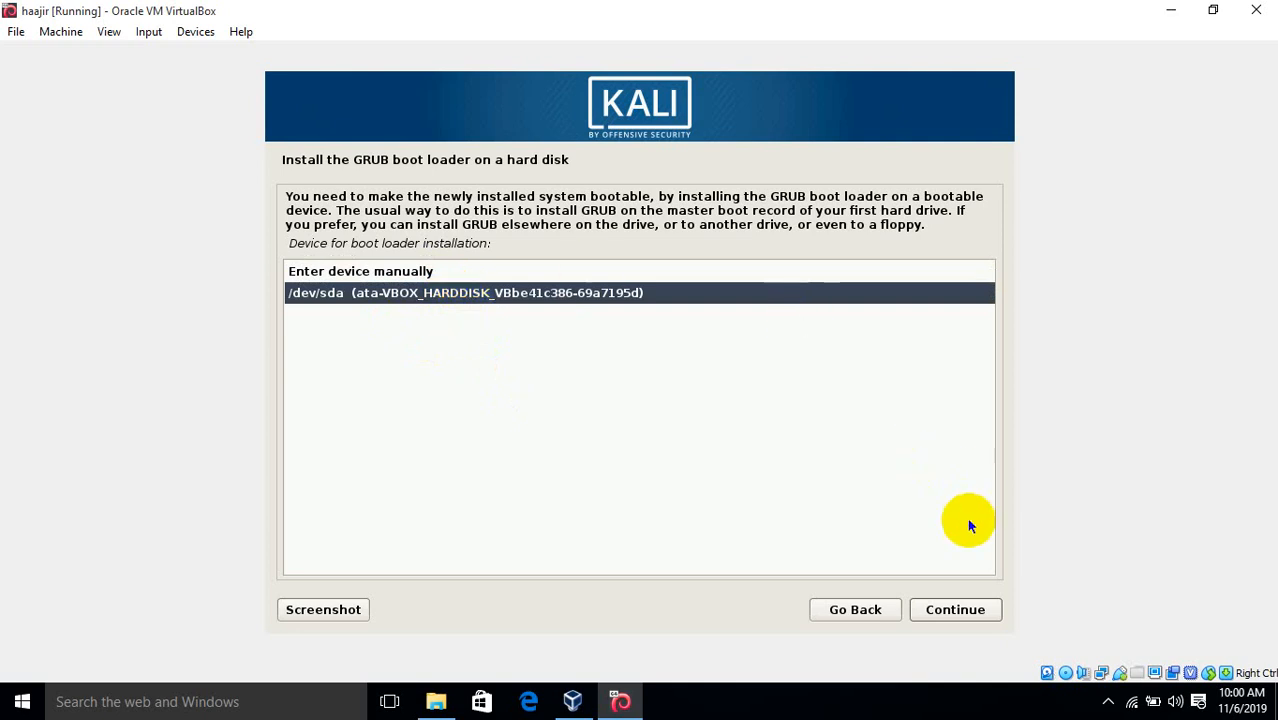
click(418, 274)
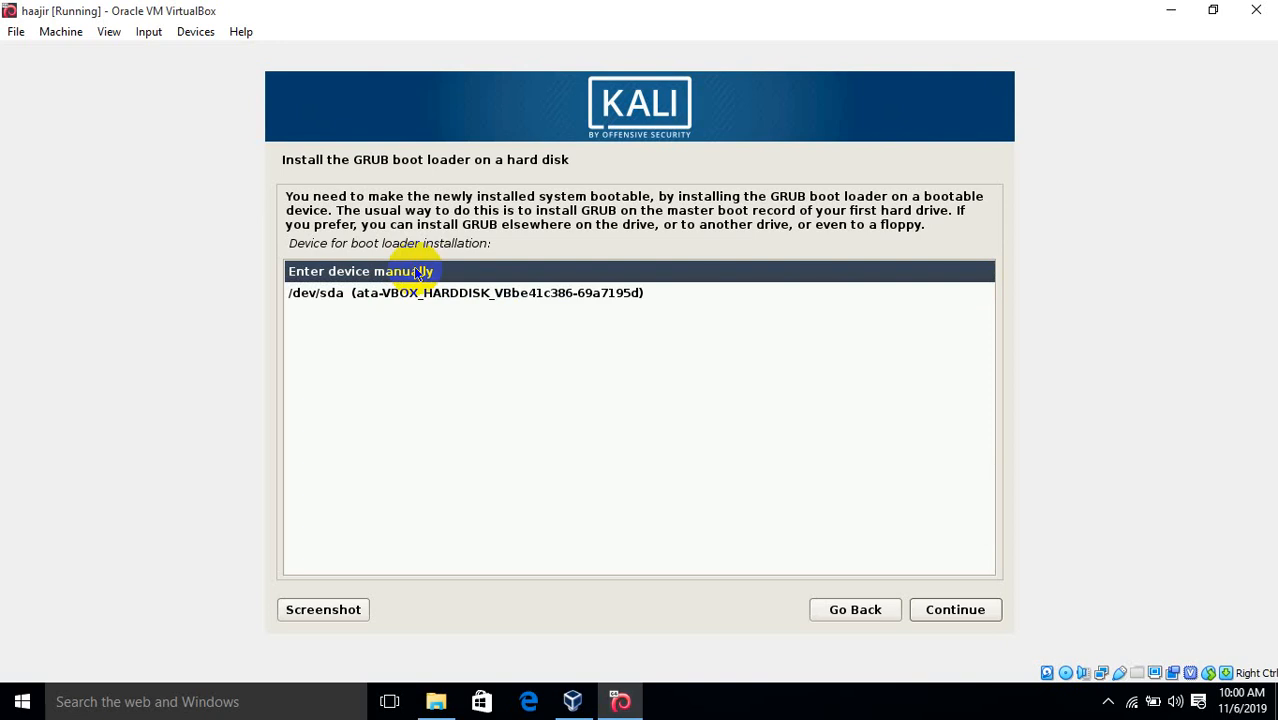
click(423, 302)
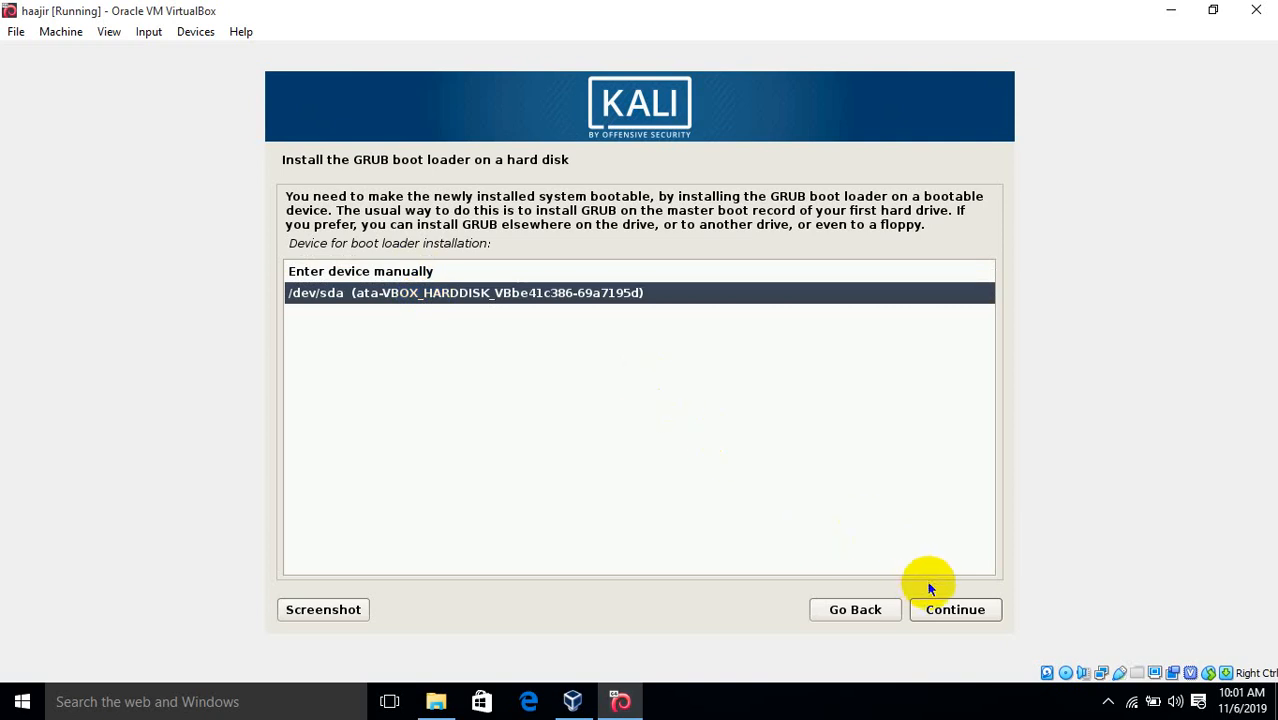
click(940, 608)
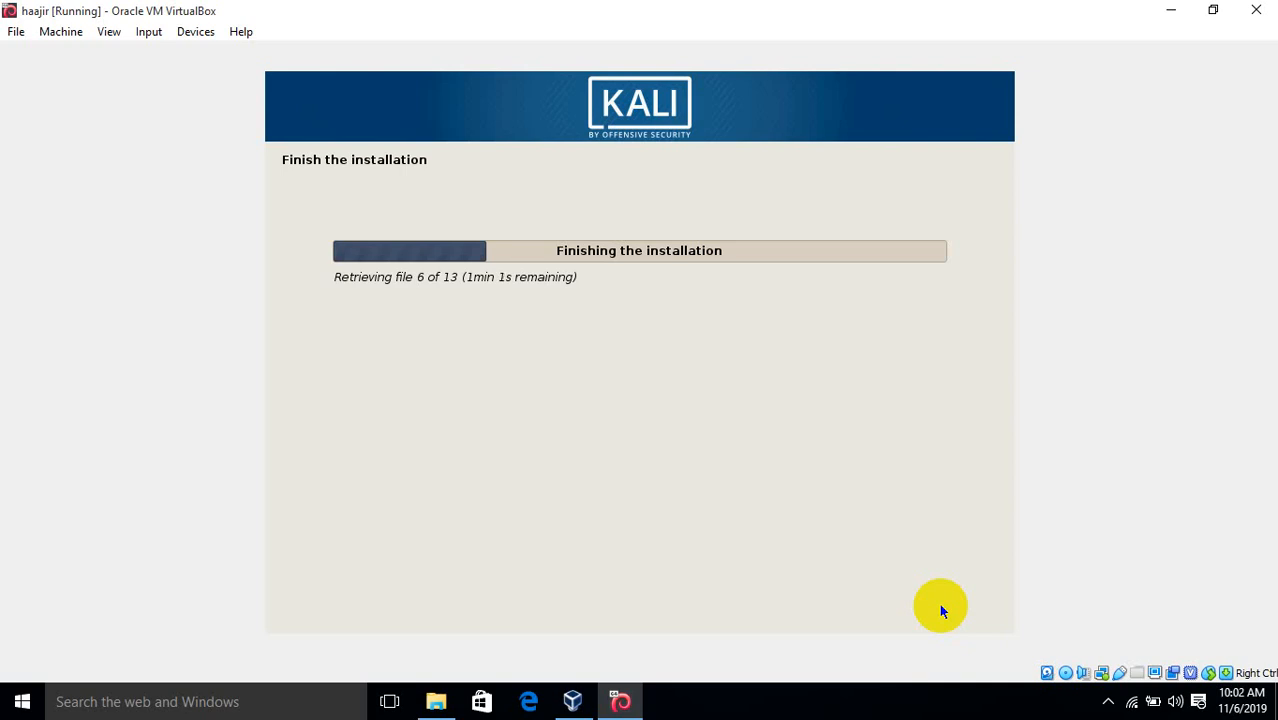
click(1108, 706)
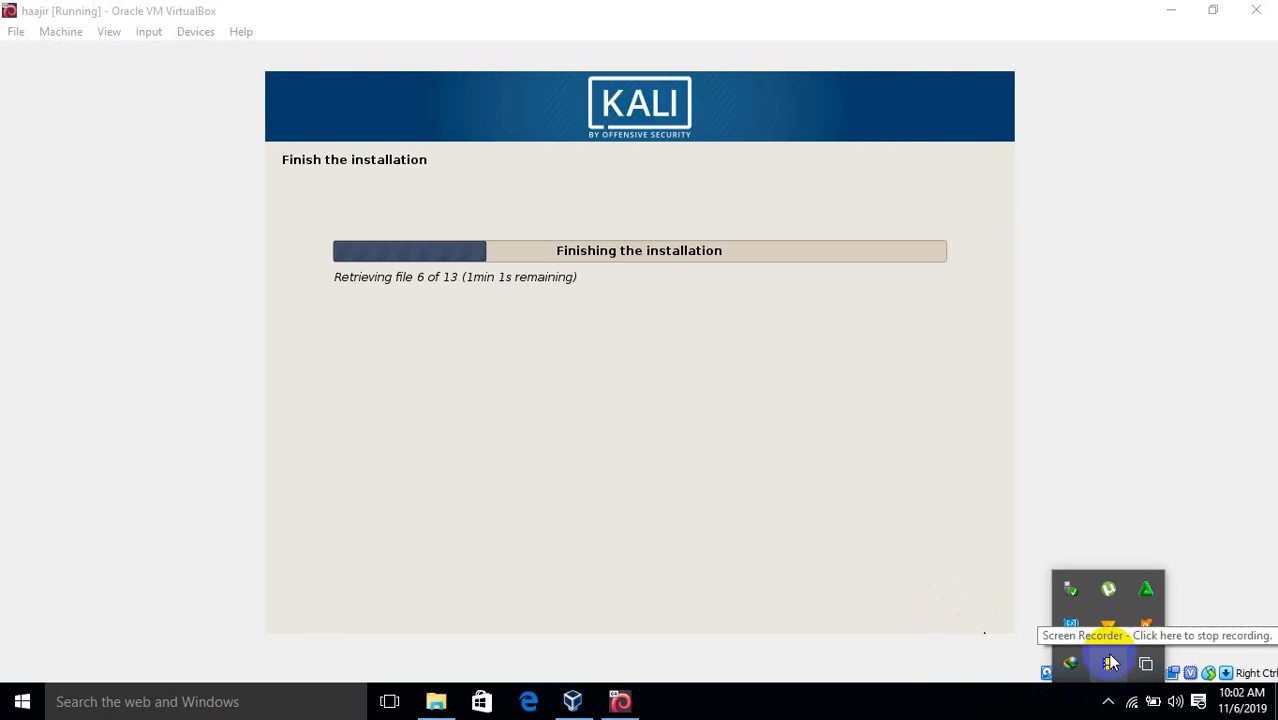
click(868, 630)
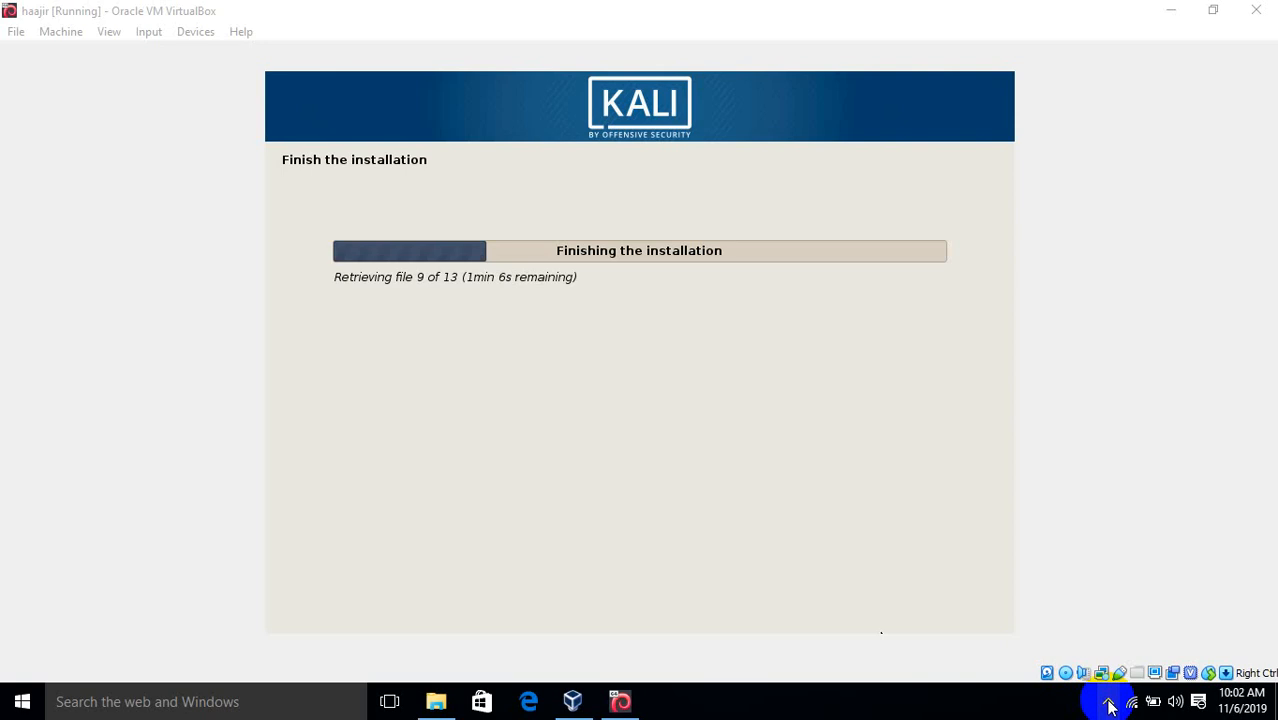
click(1109, 706)
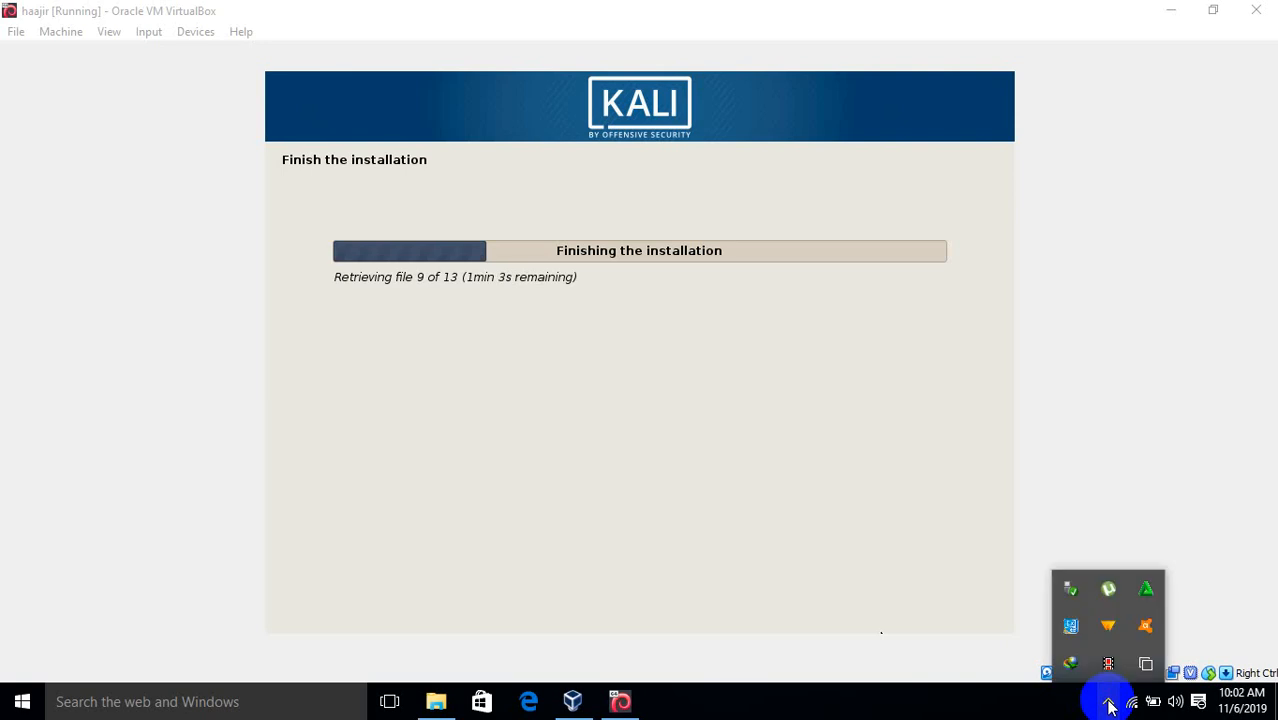
click(871, 632)
click(1107, 702)
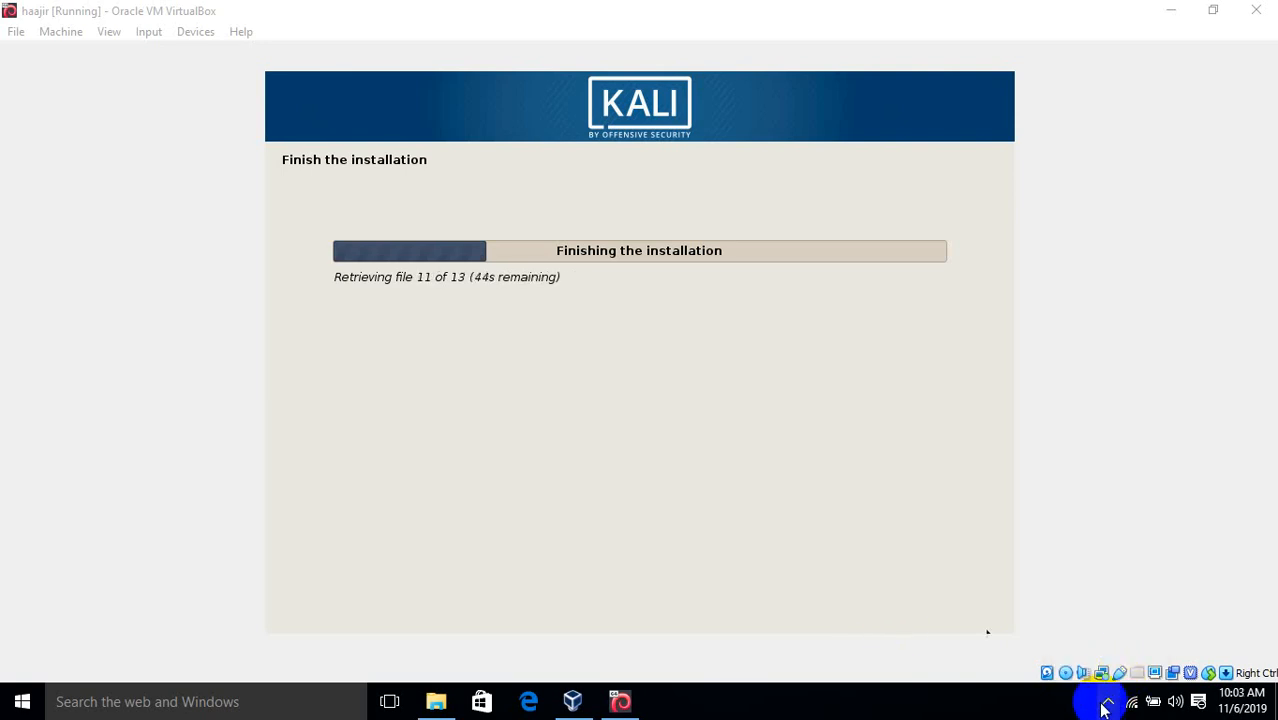
click(1105, 706)
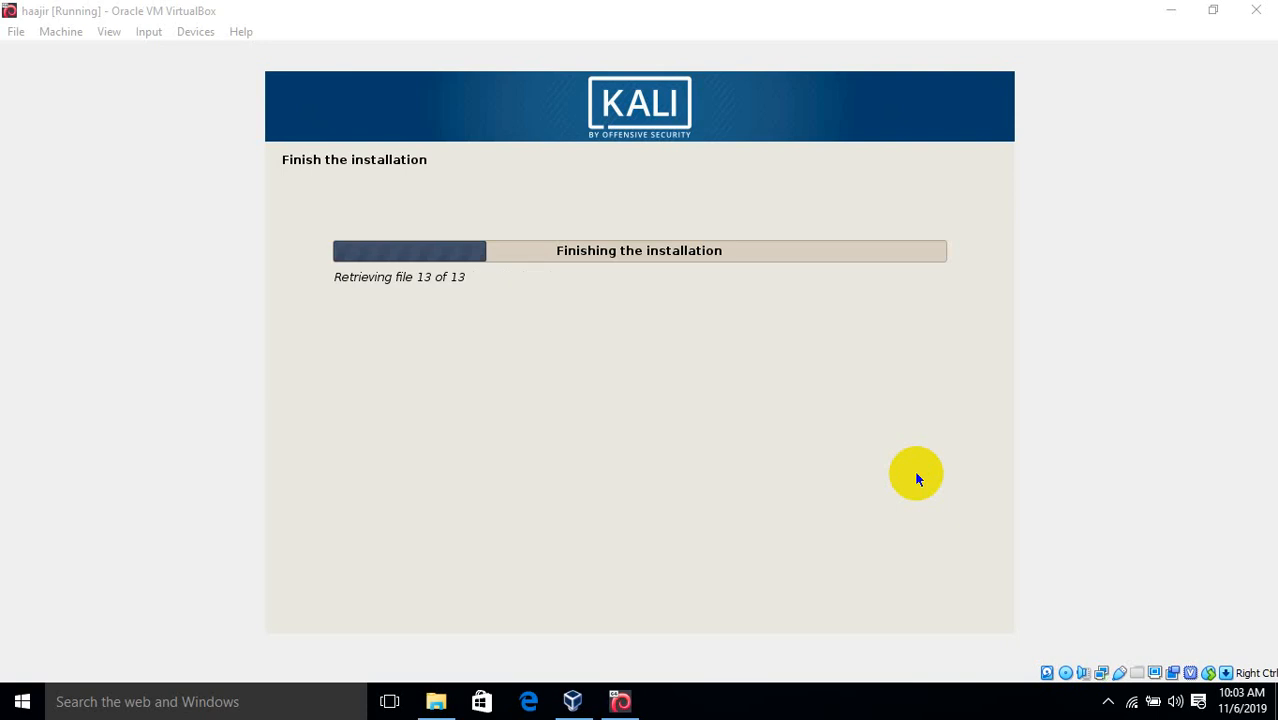
click(1112, 701)
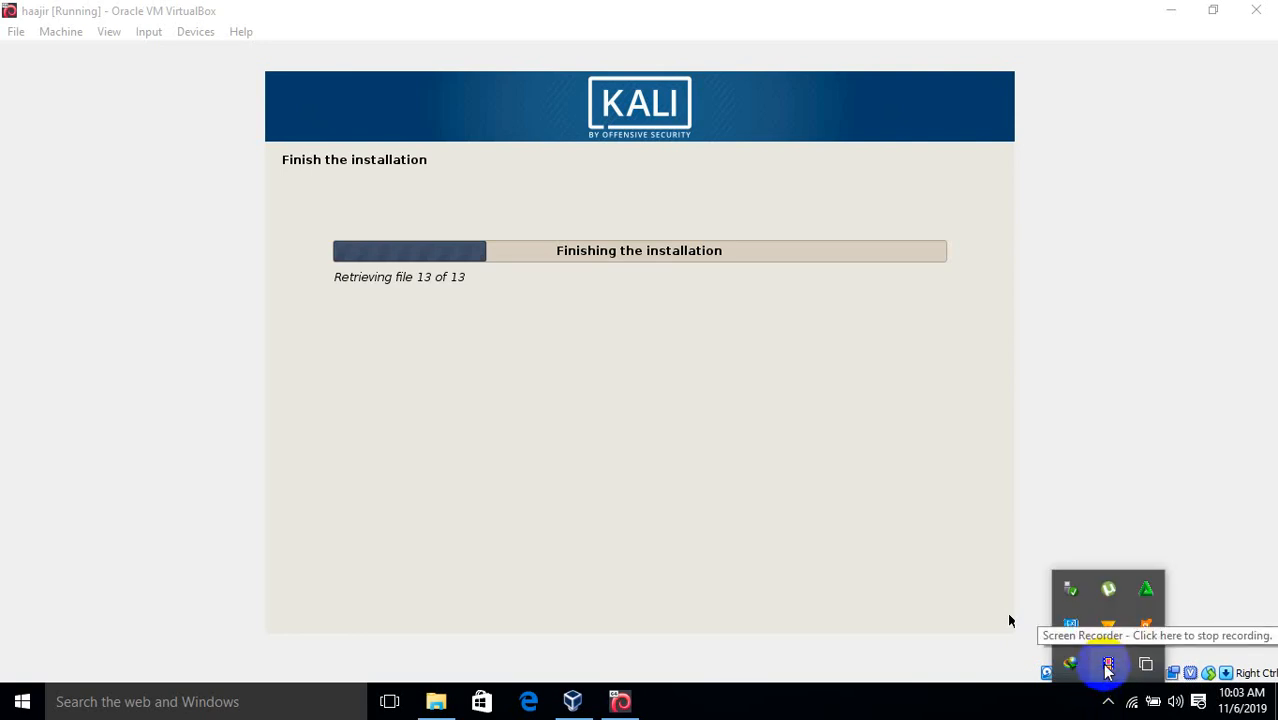
click(1009, 620)
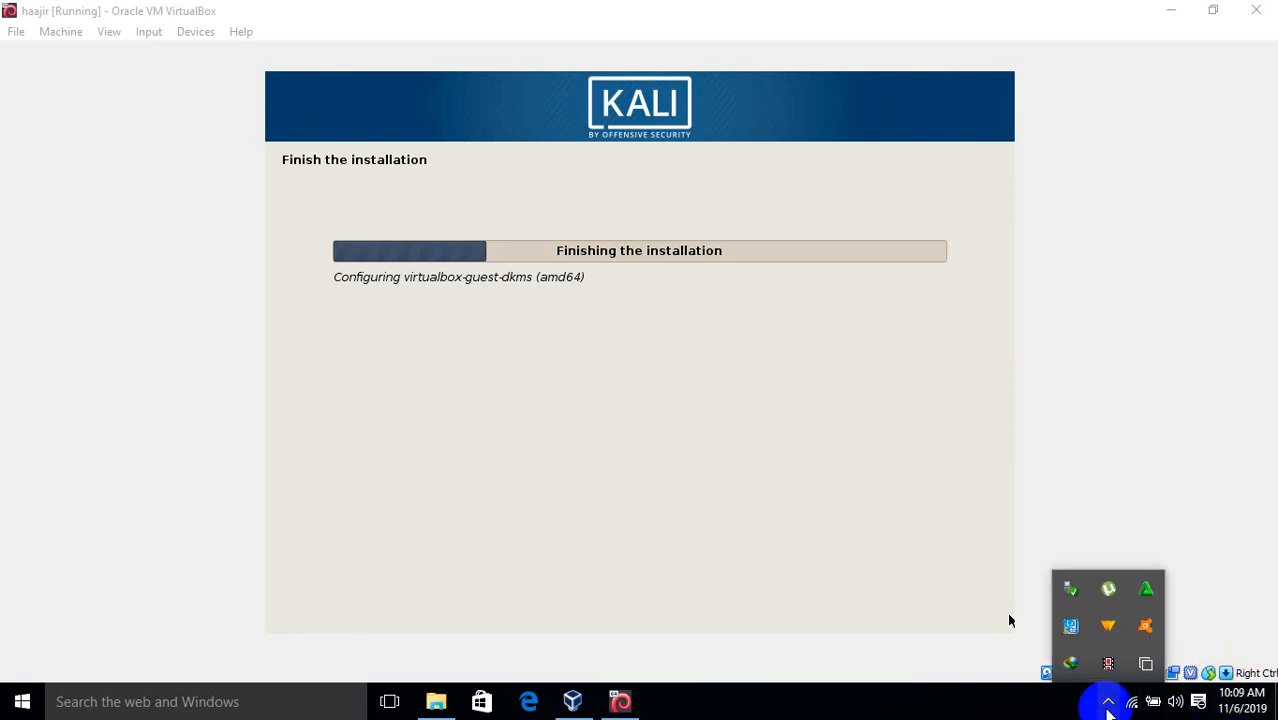
Check the Kali installer's progress, then minimize its VirtualBox window to show the desktop
click(1108, 703)
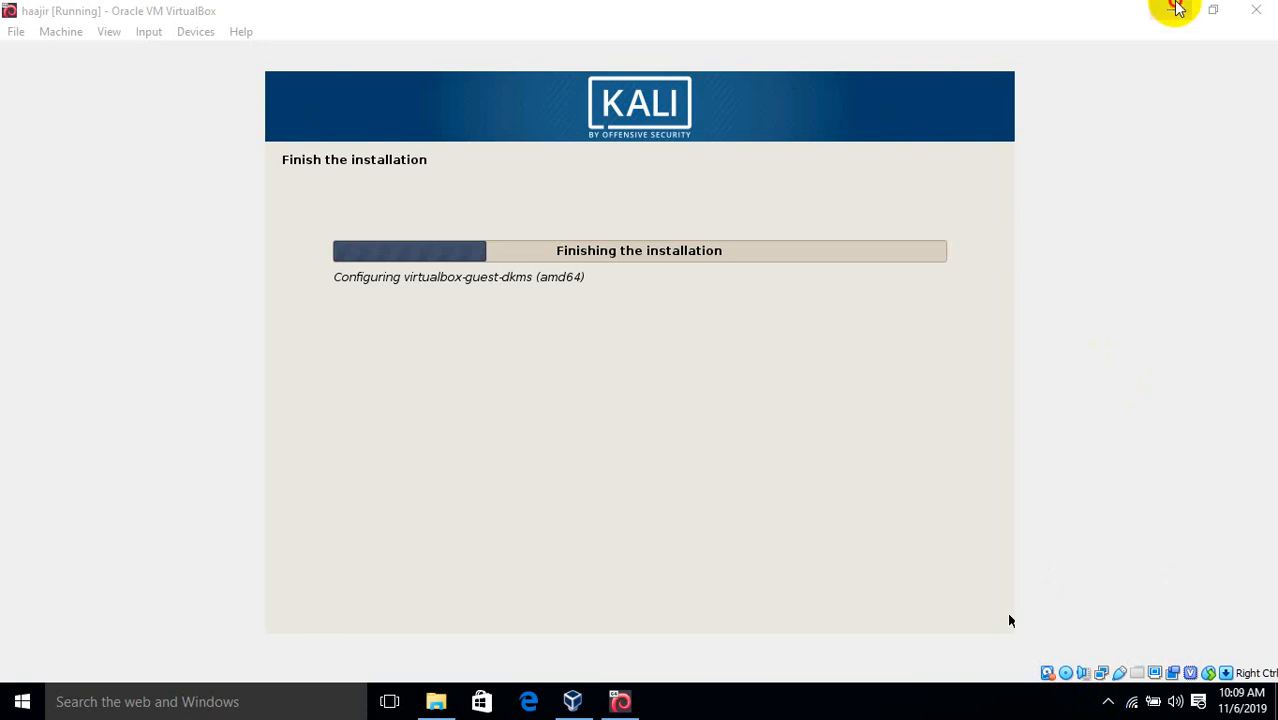
click(1172, 10)
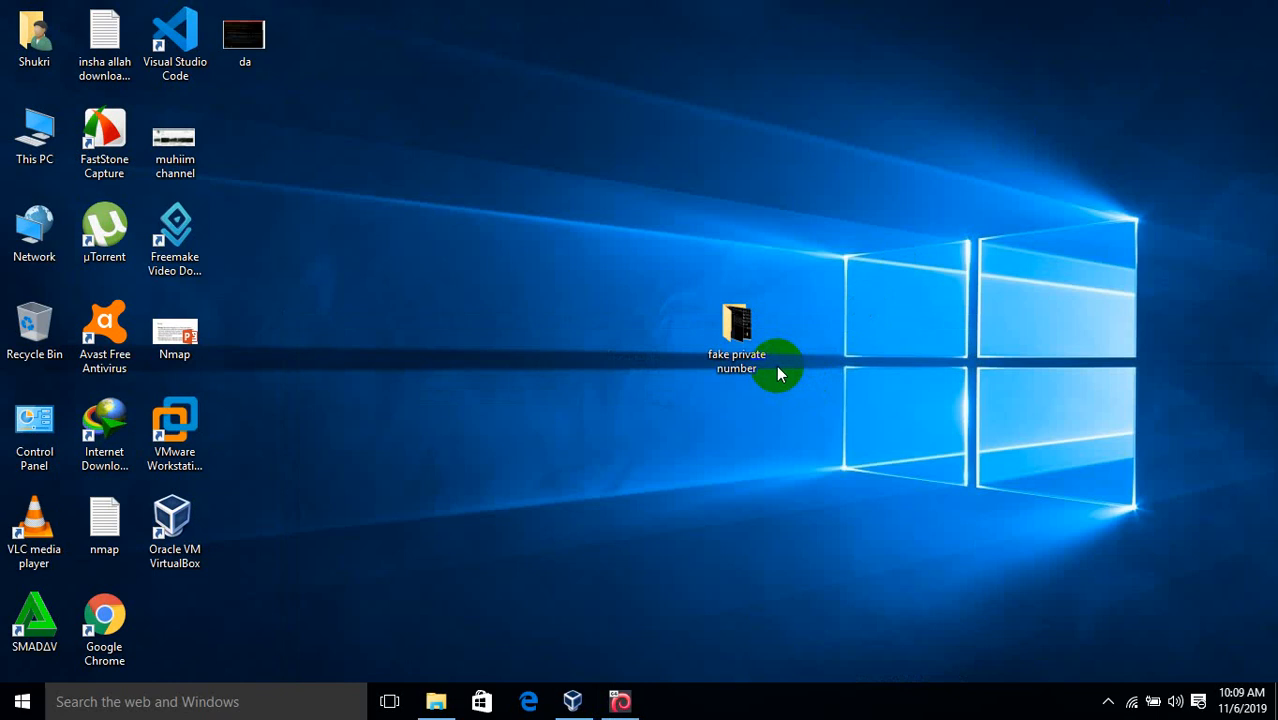
click(620, 702)
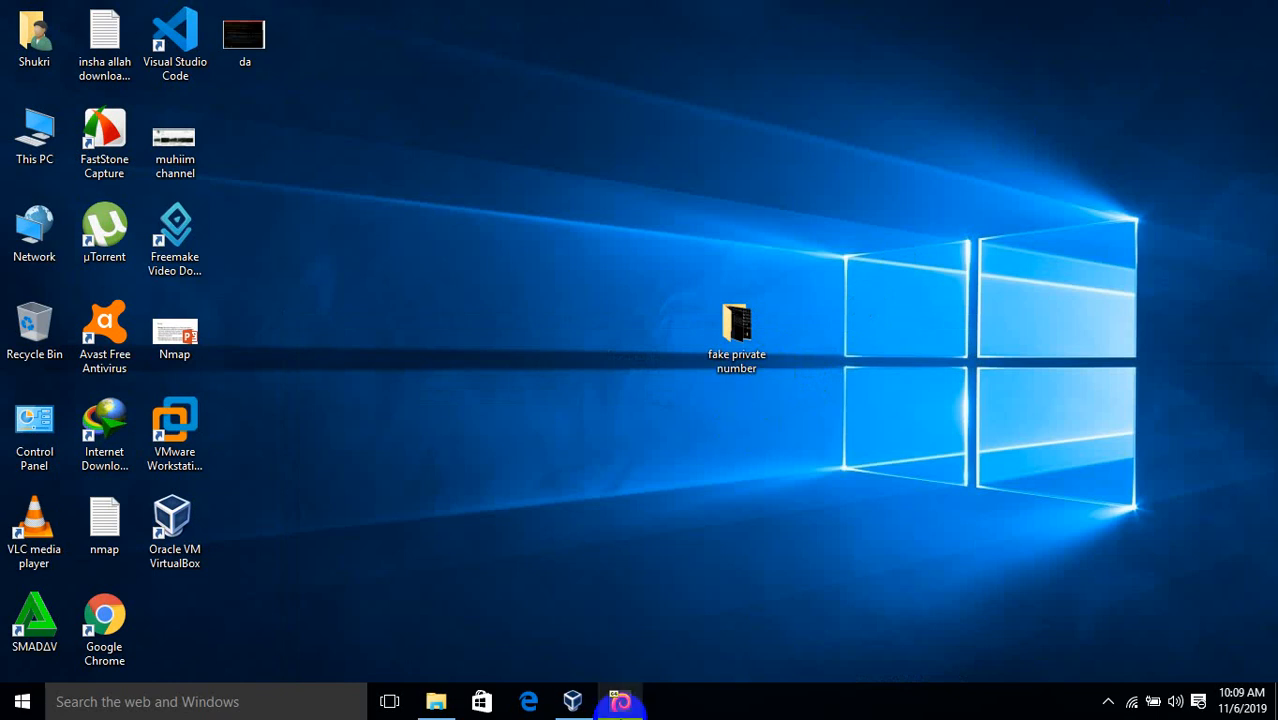
click(620, 708)
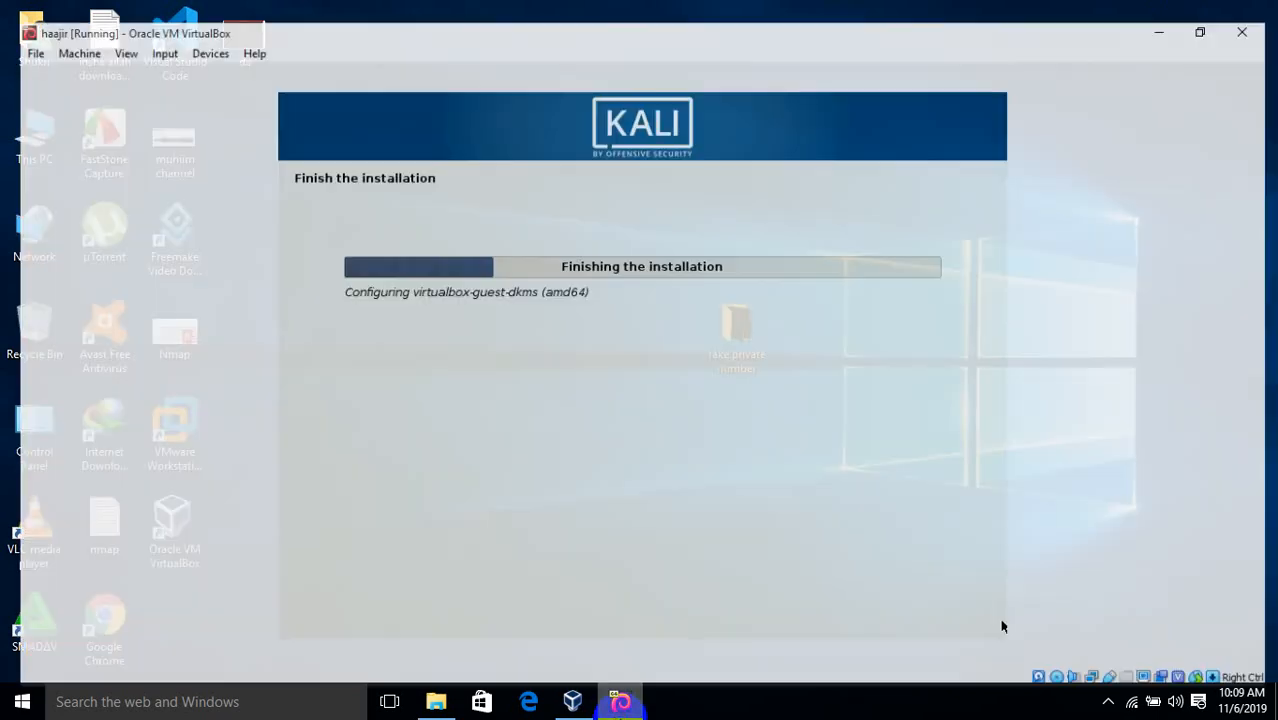
click(620, 708)
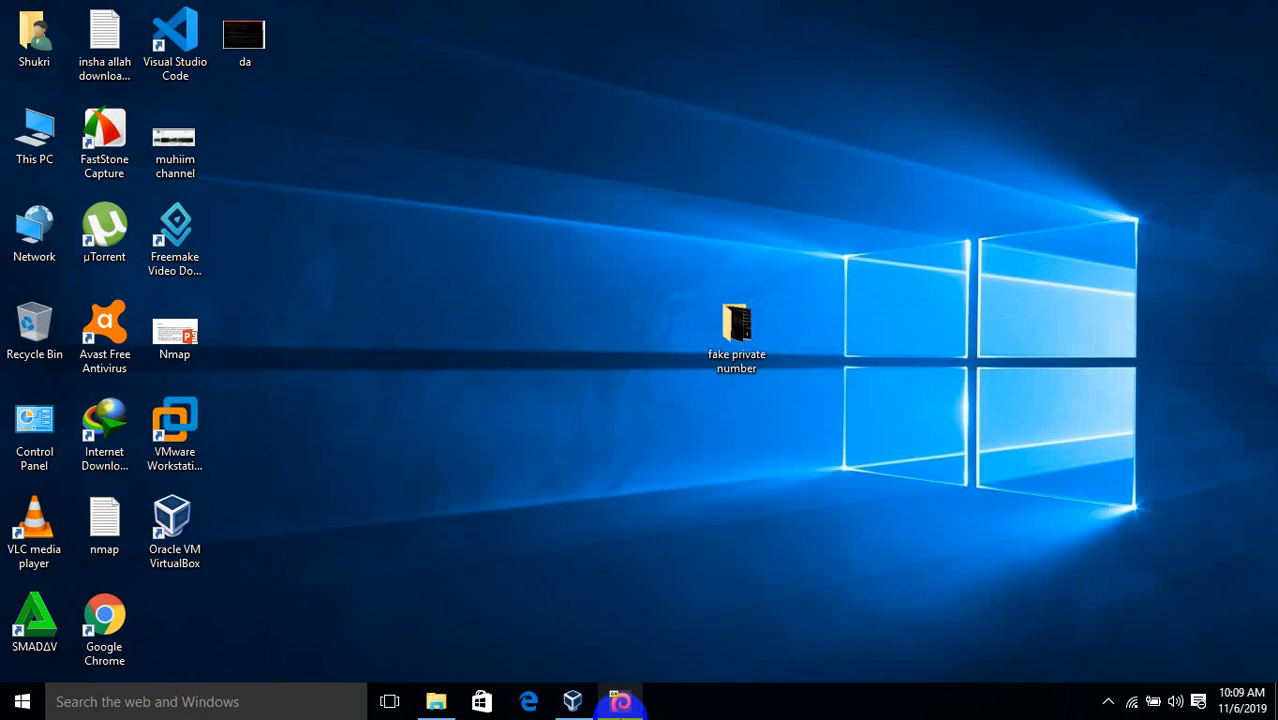
click(620, 702)
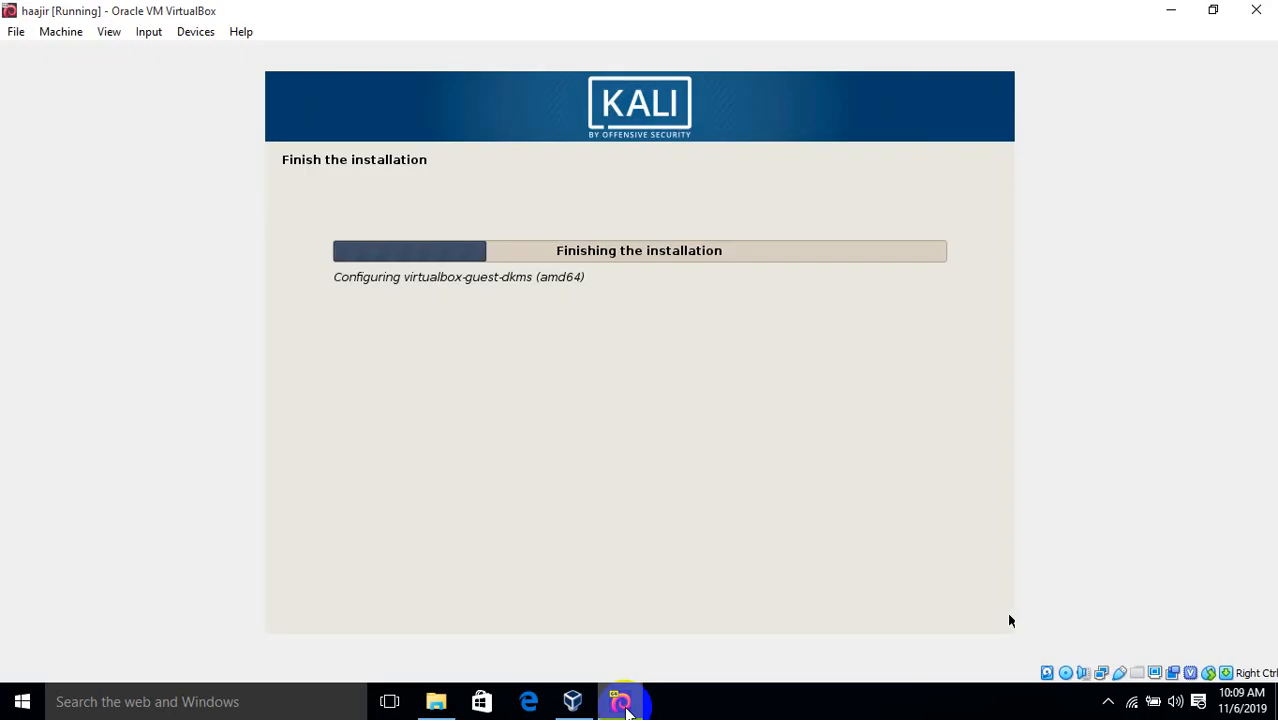
click(623, 704)
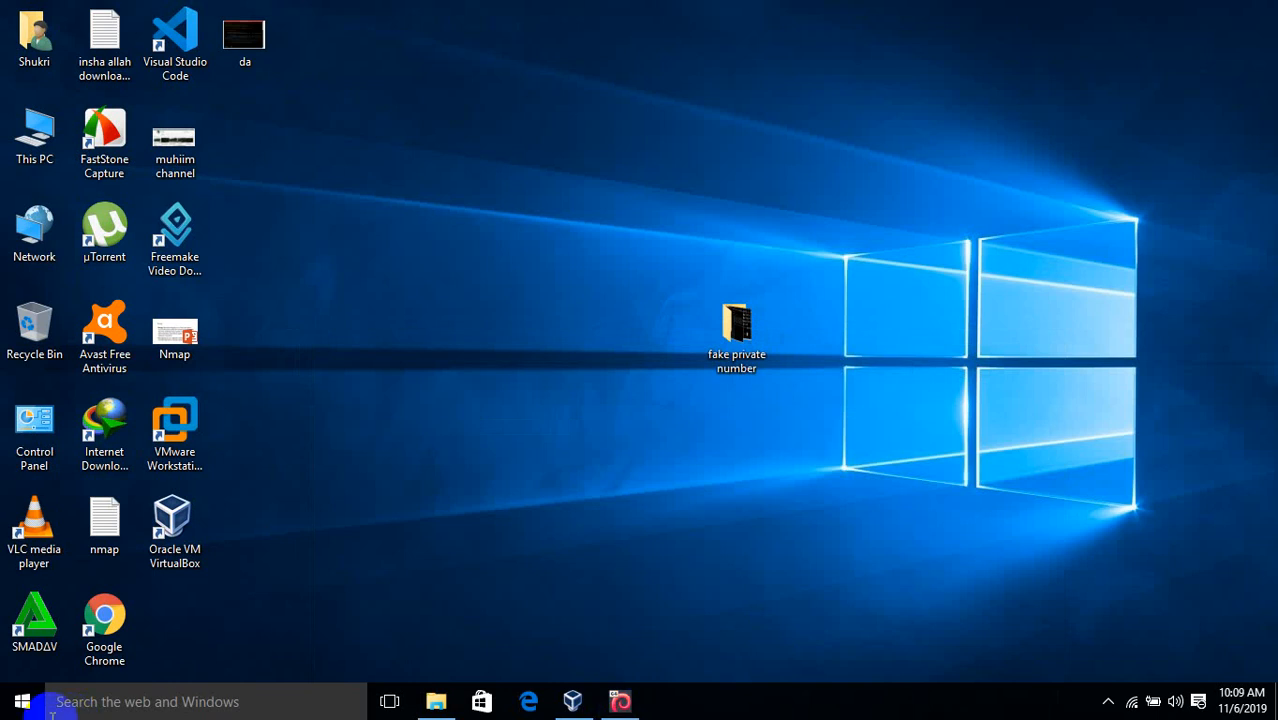
Open the %temp% folder from the Run box
key(super+r)
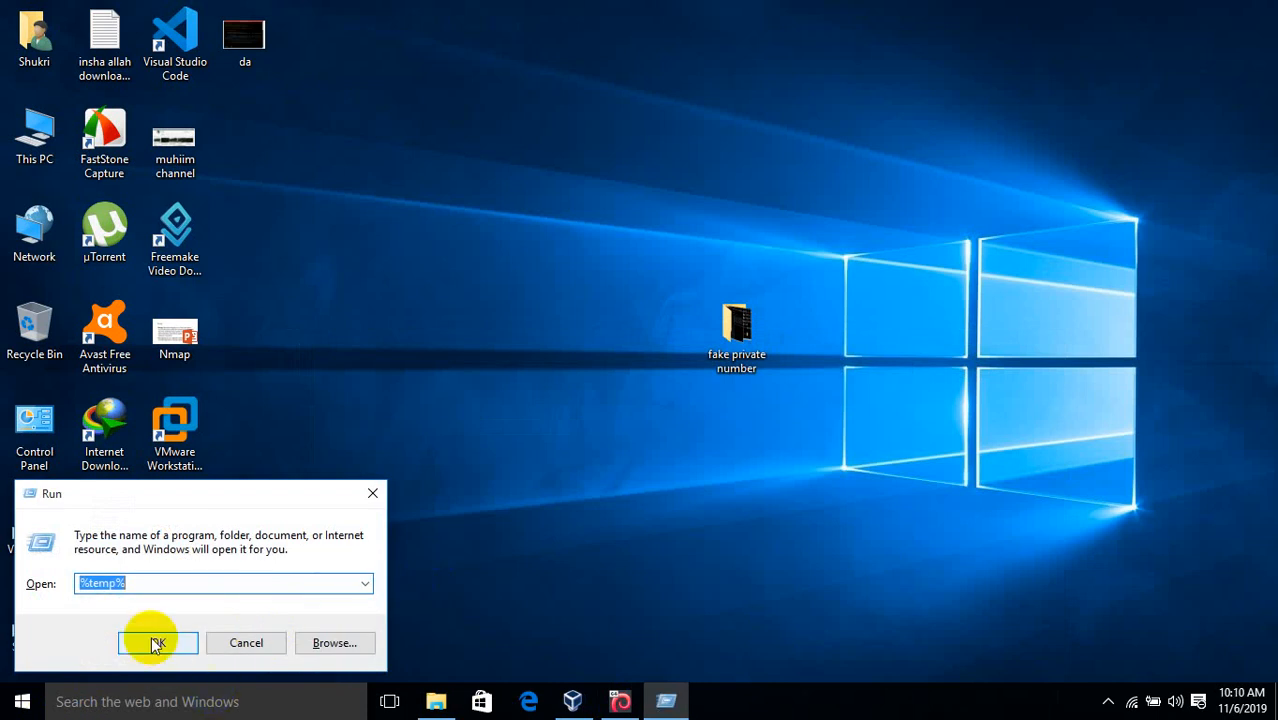
key(super+s)
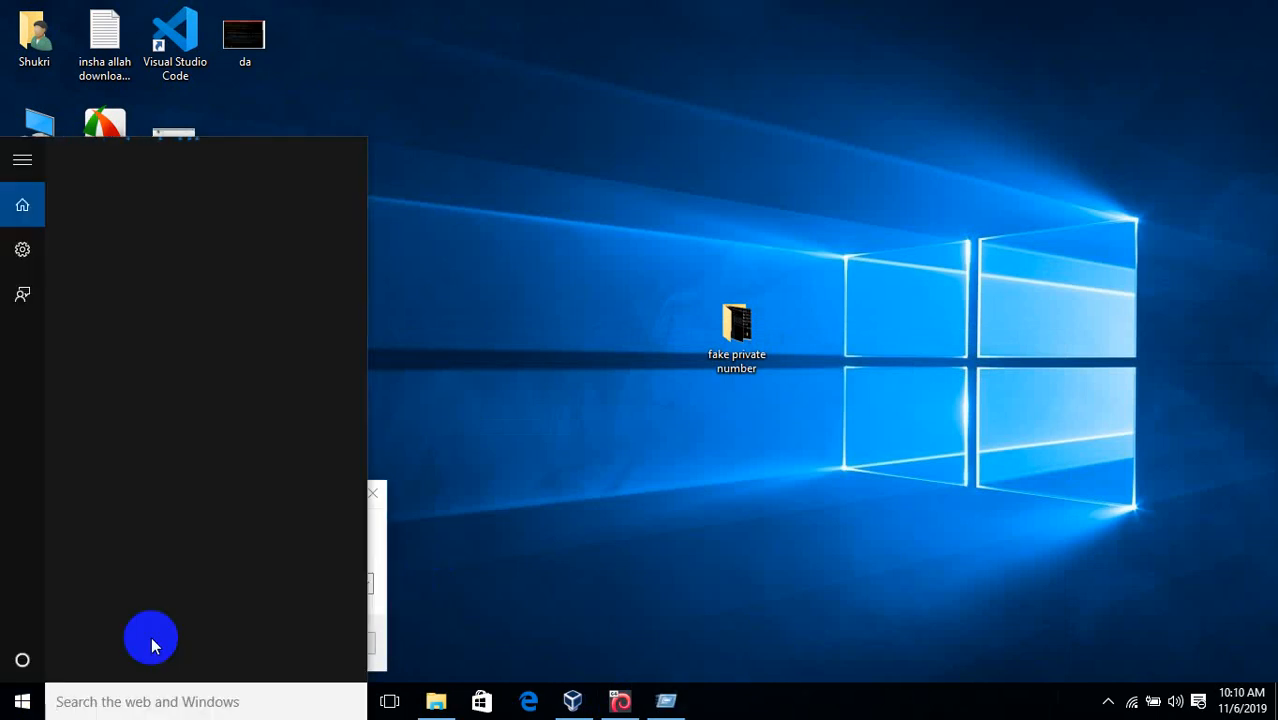
click(382, 601)
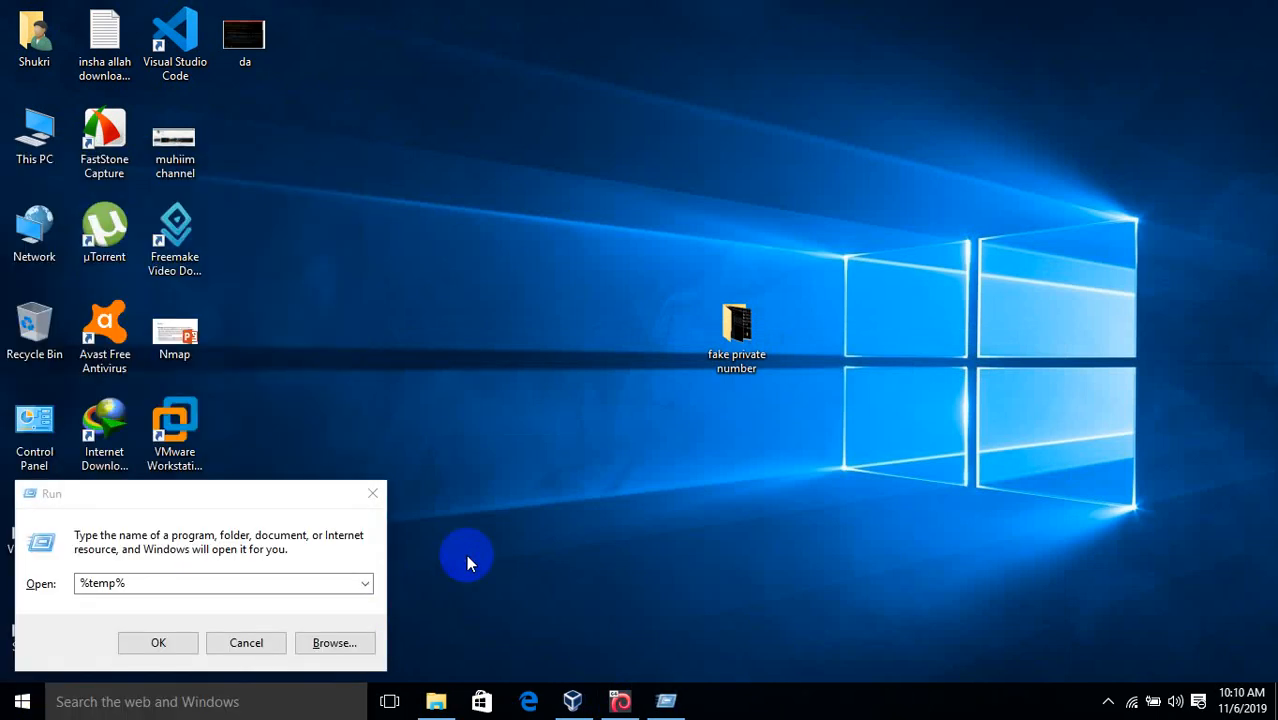
click(157, 643)
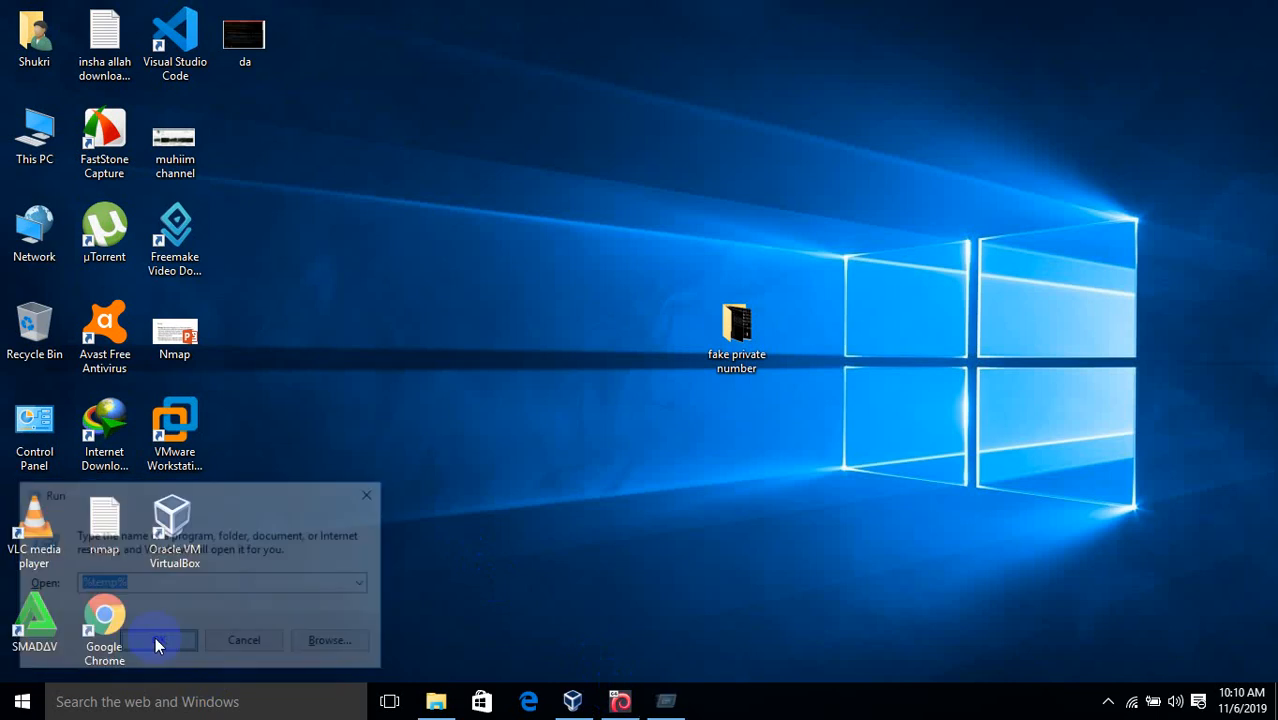
Check the Kali installer, minimize it, and bring up the Temp folder window
click(609, 709)
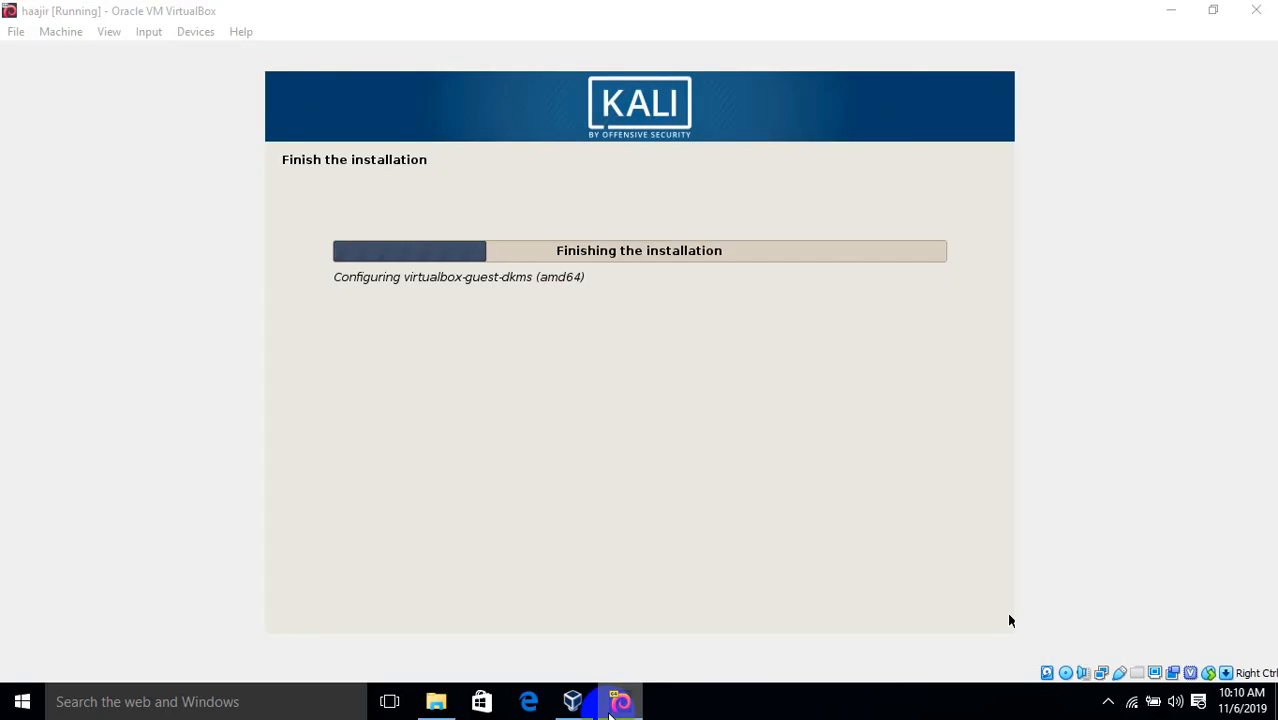
click(609, 709)
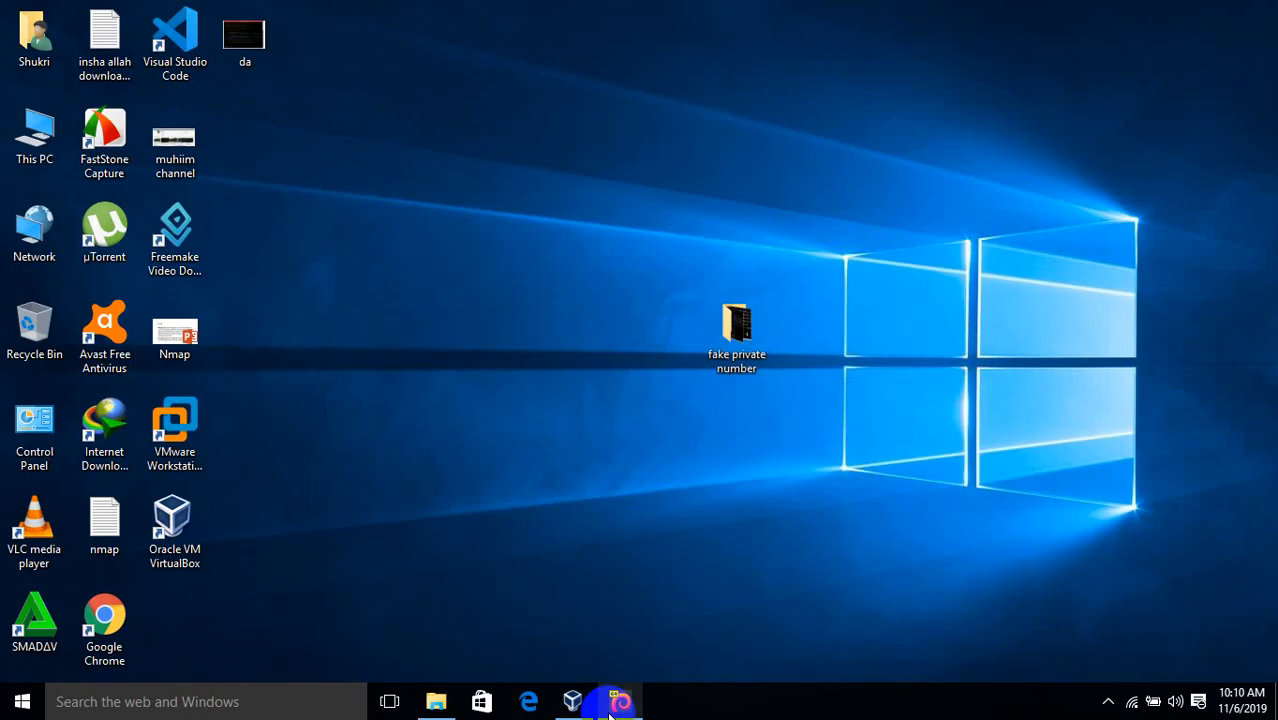
click(609, 709)
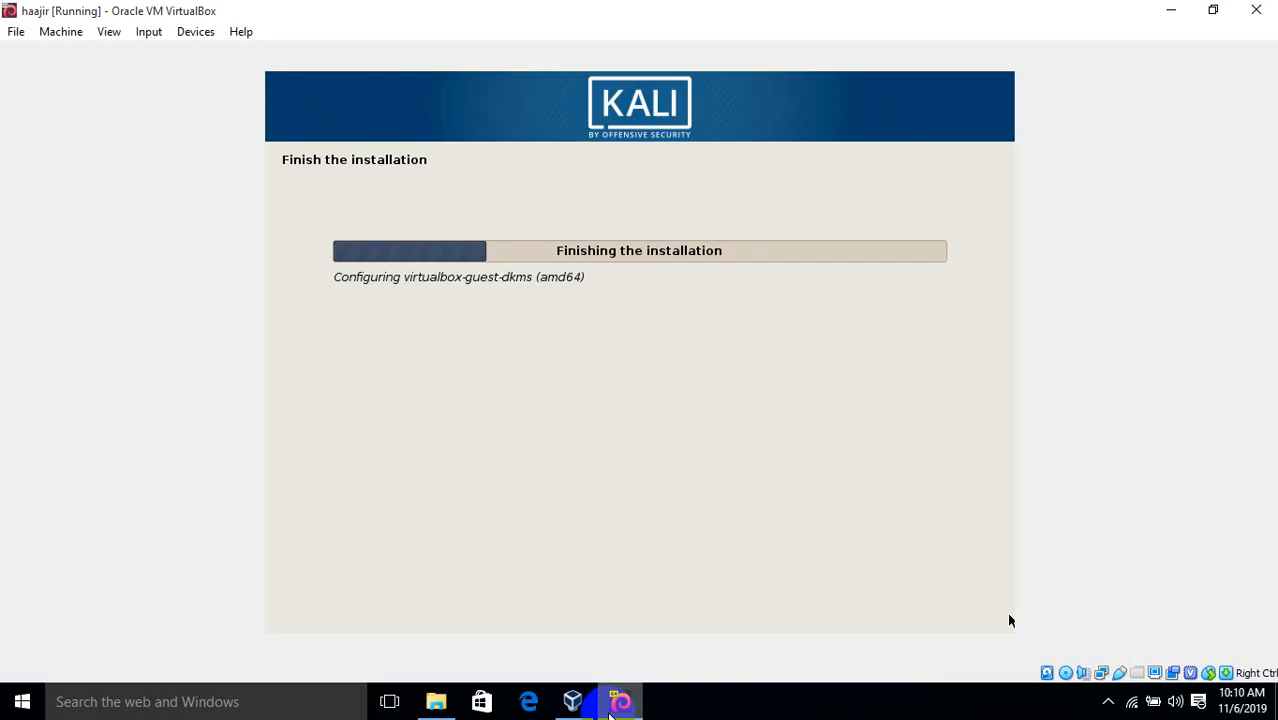
click(609, 712)
click(436, 705)
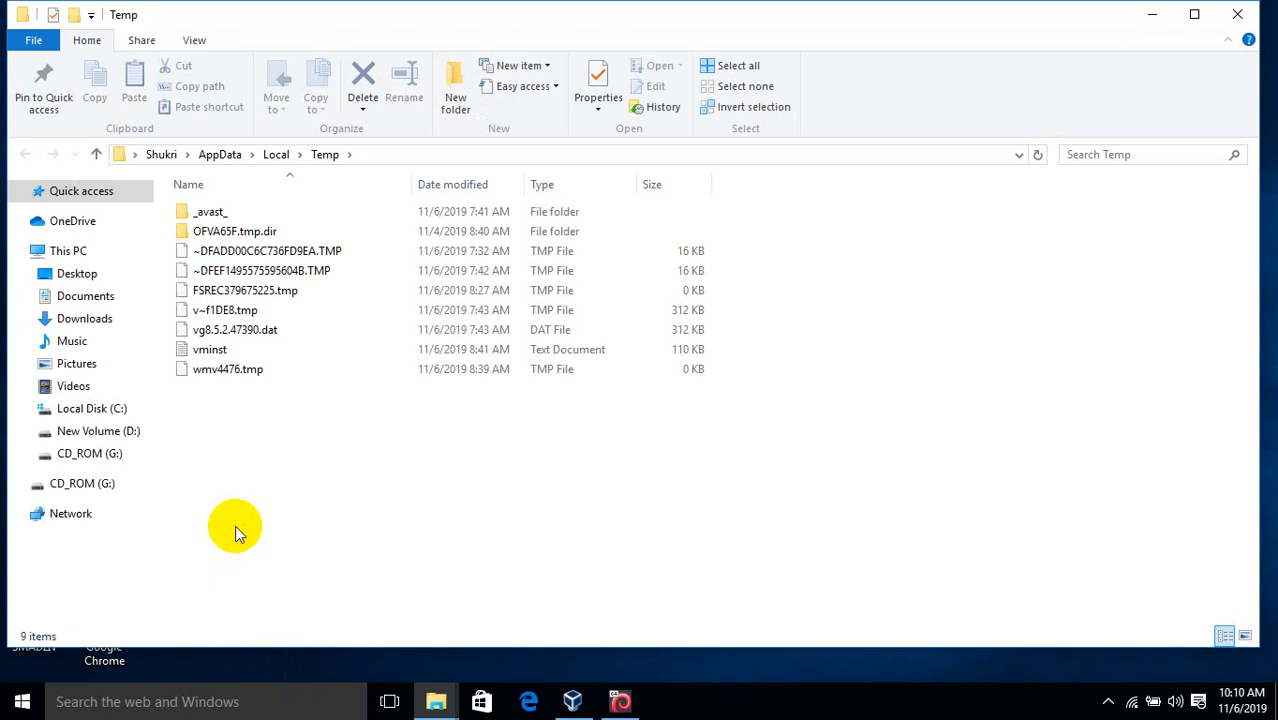
Permanently delete all nine Temp items, granting admin access for all current items
key(ctrl+a)
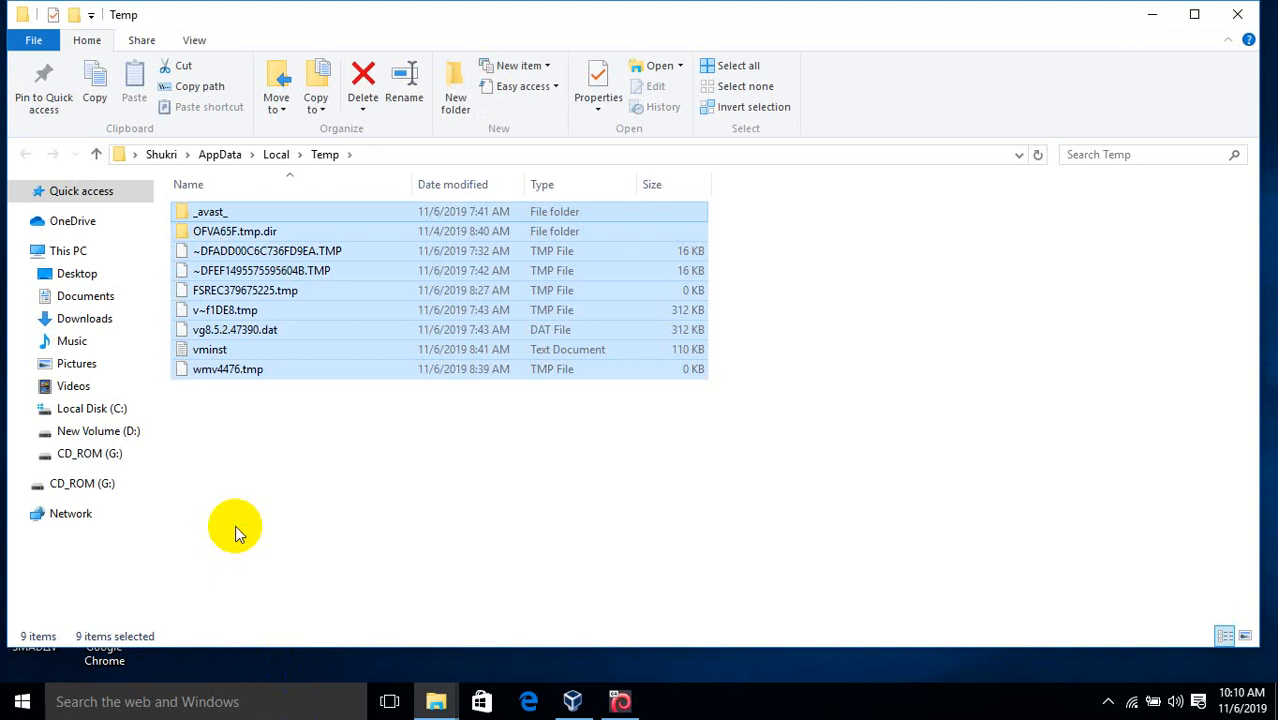
key(shift+Delete)
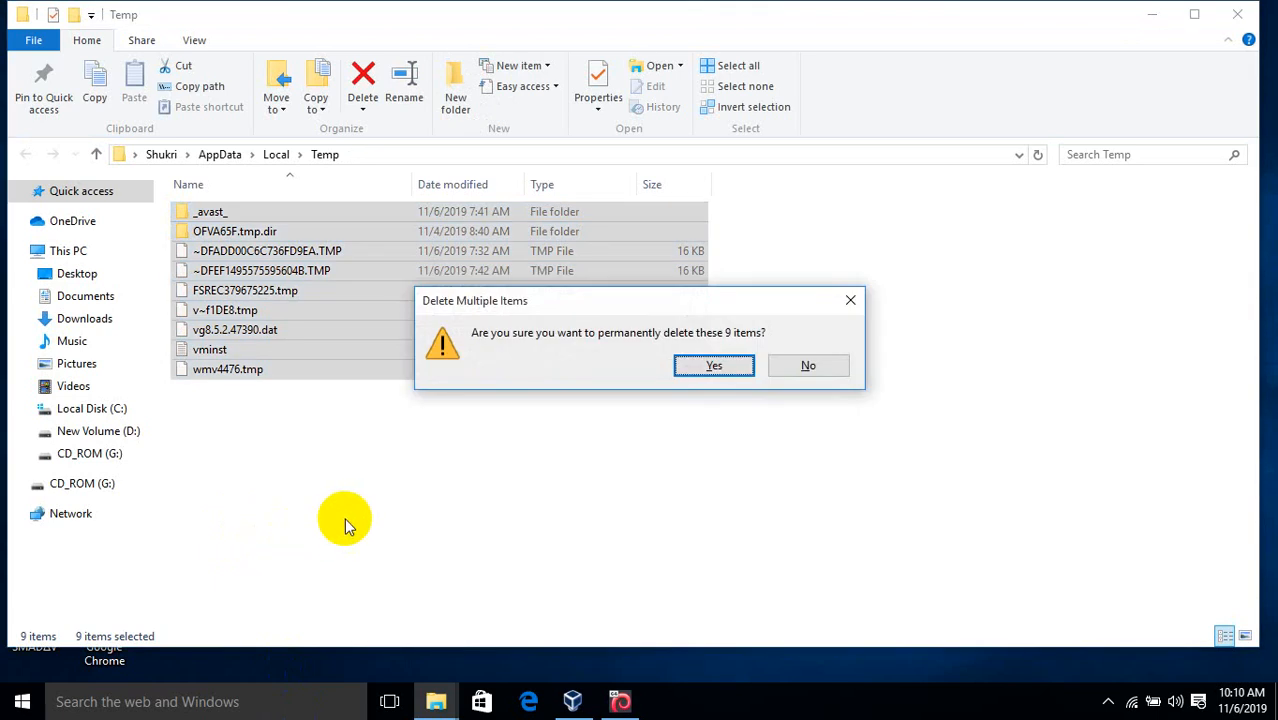
click(711, 377)
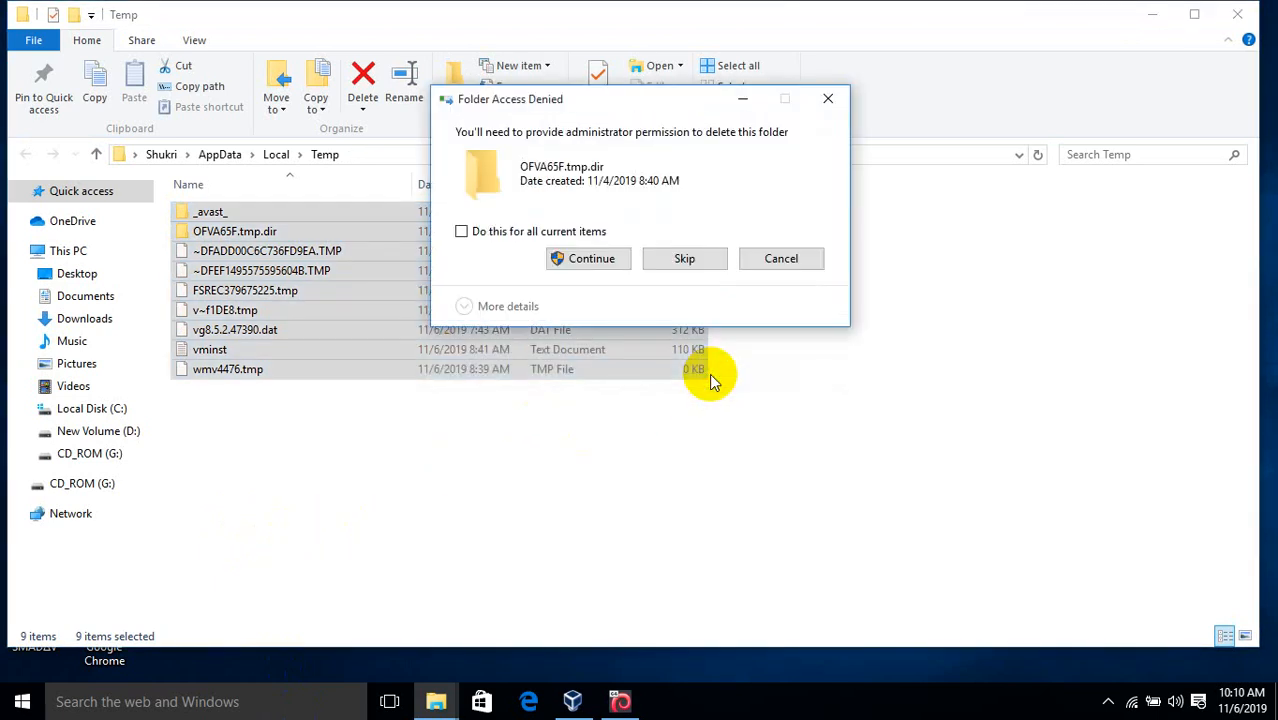
click(577, 232)
click(591, 262)
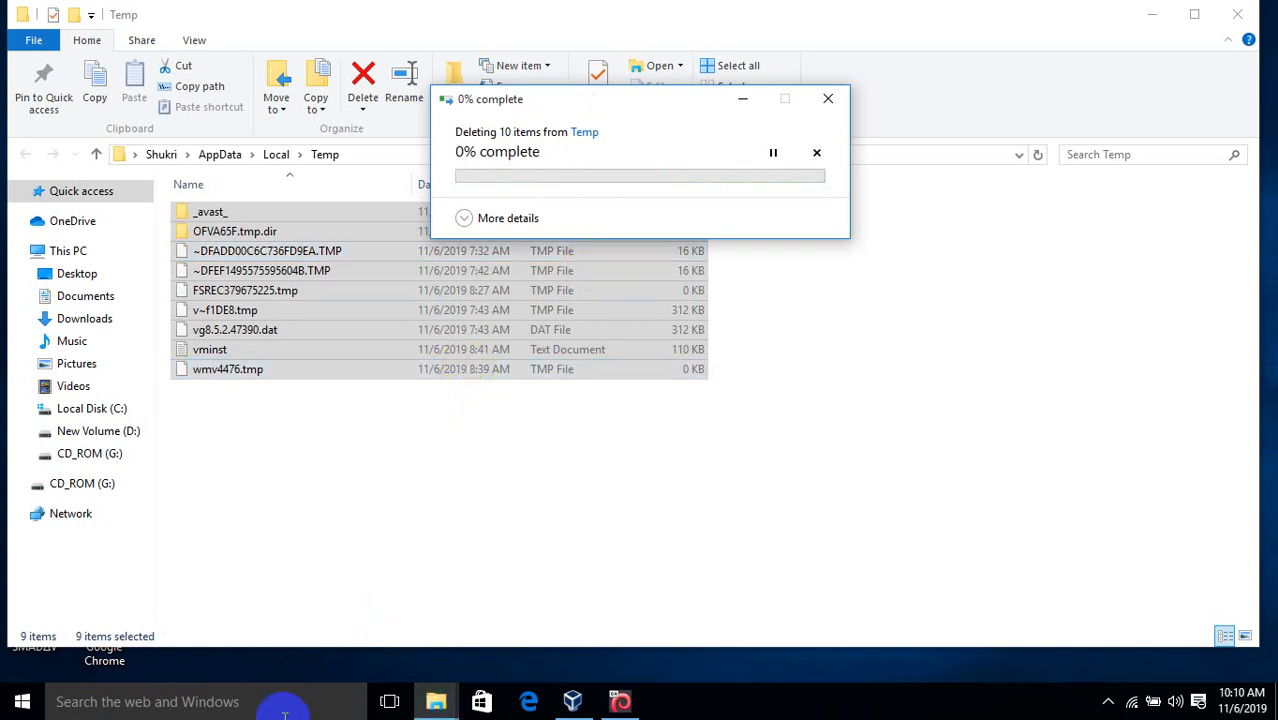
Open the system Temp folder by running 'temp' instead of '%temp%'
key(super+r)
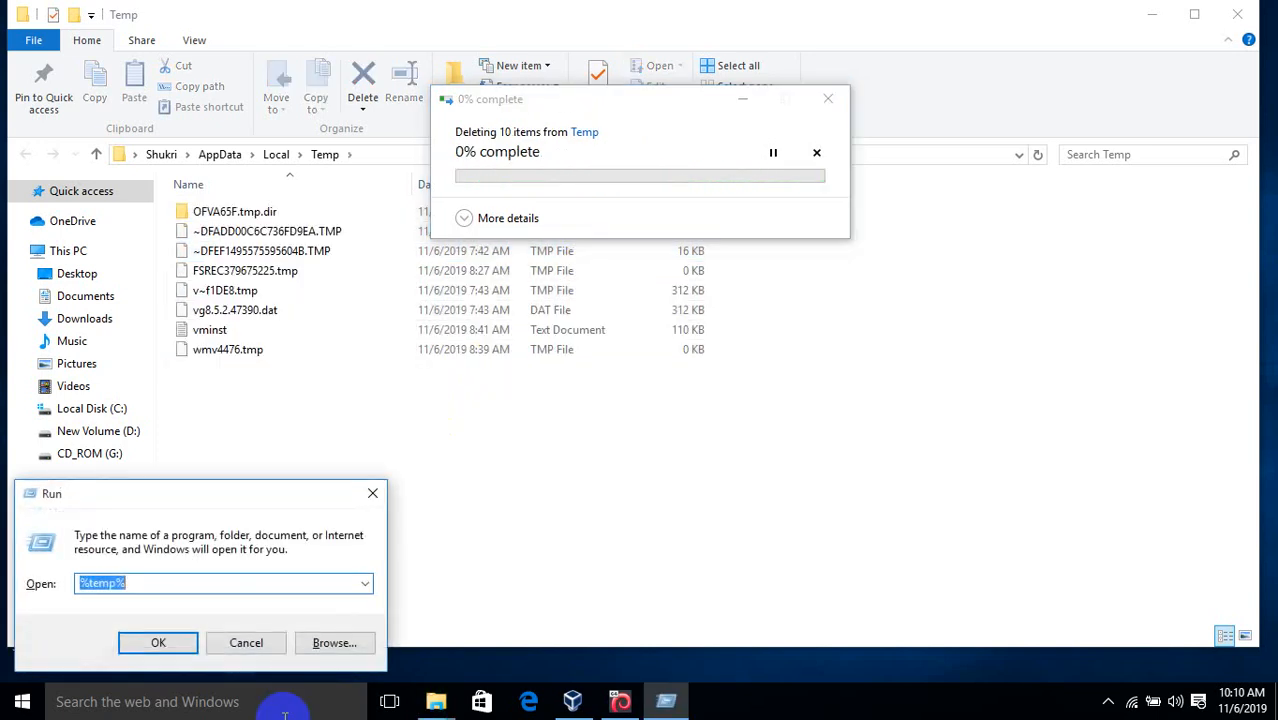
click(140, 581)
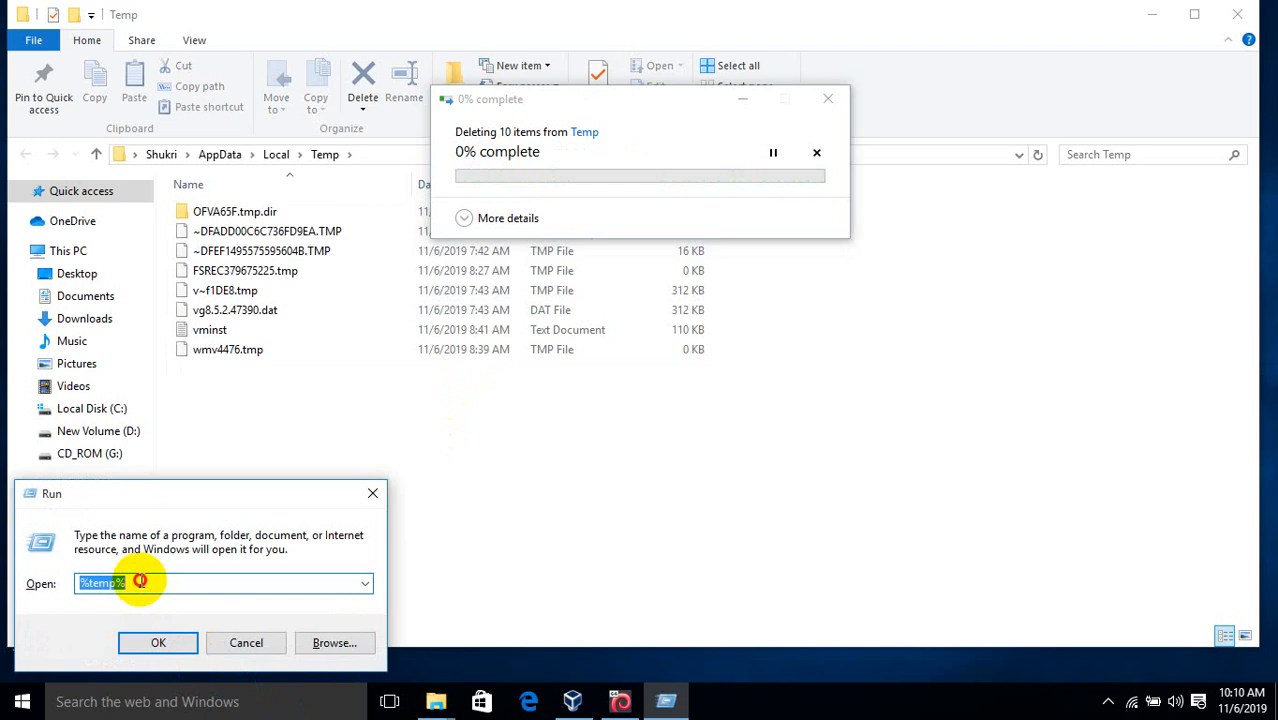
key(BackSpace)
click(89, 583)
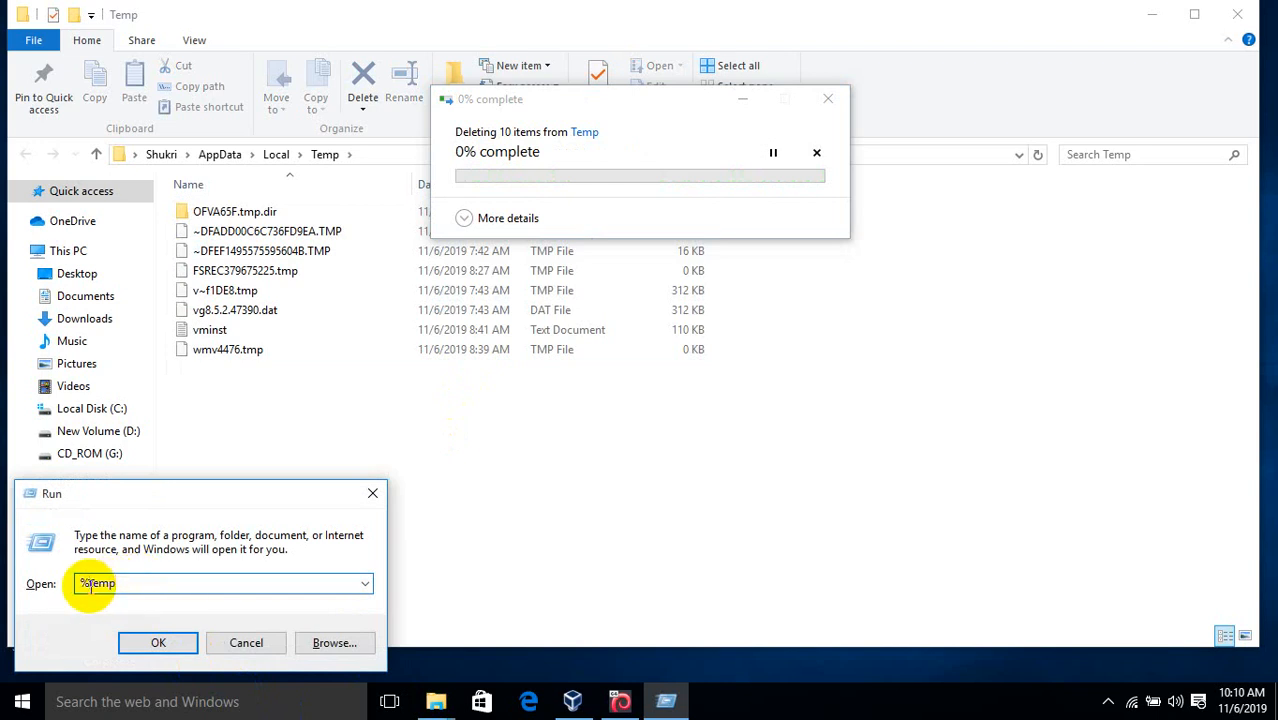
key(BackSpace)
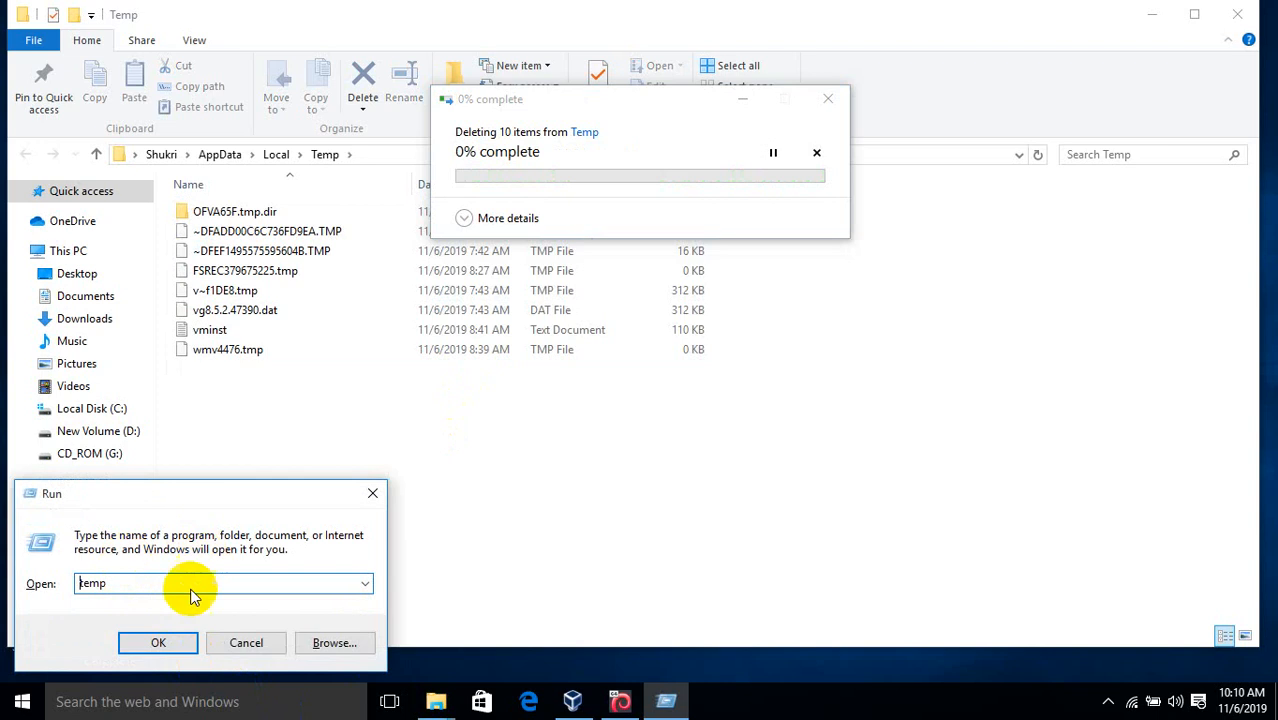
click(165, 648)
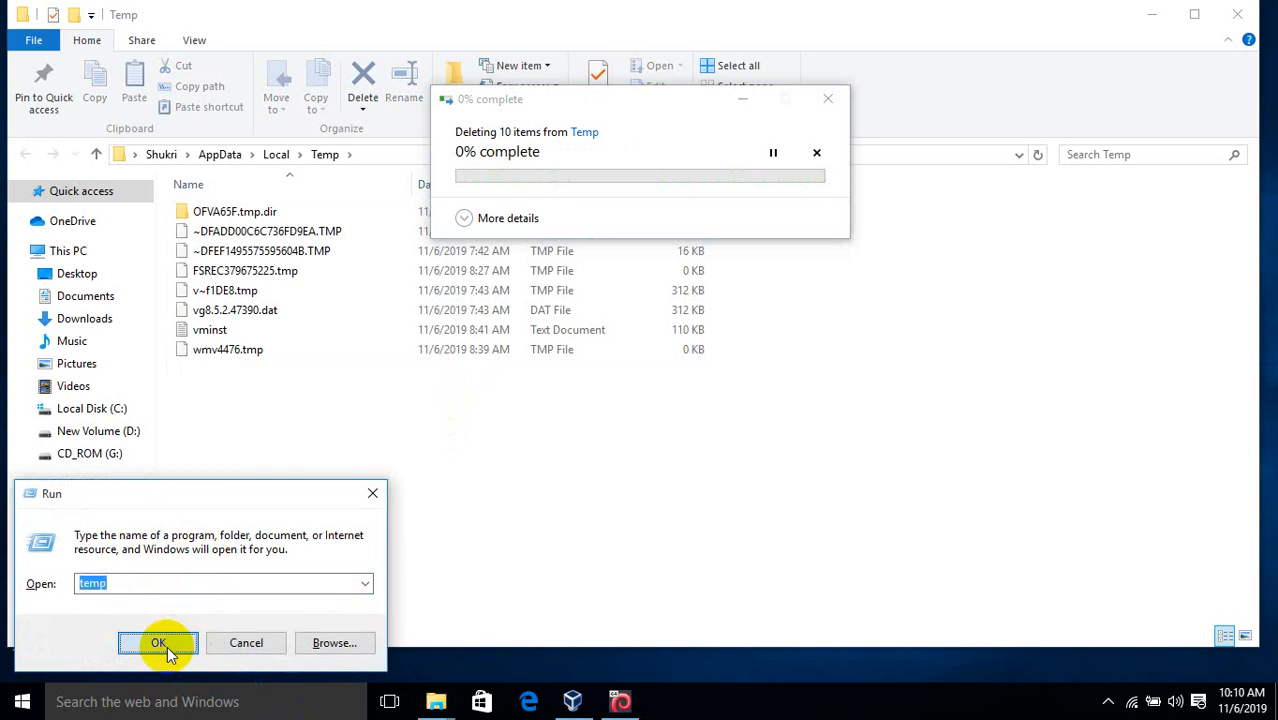
click(160, 643)
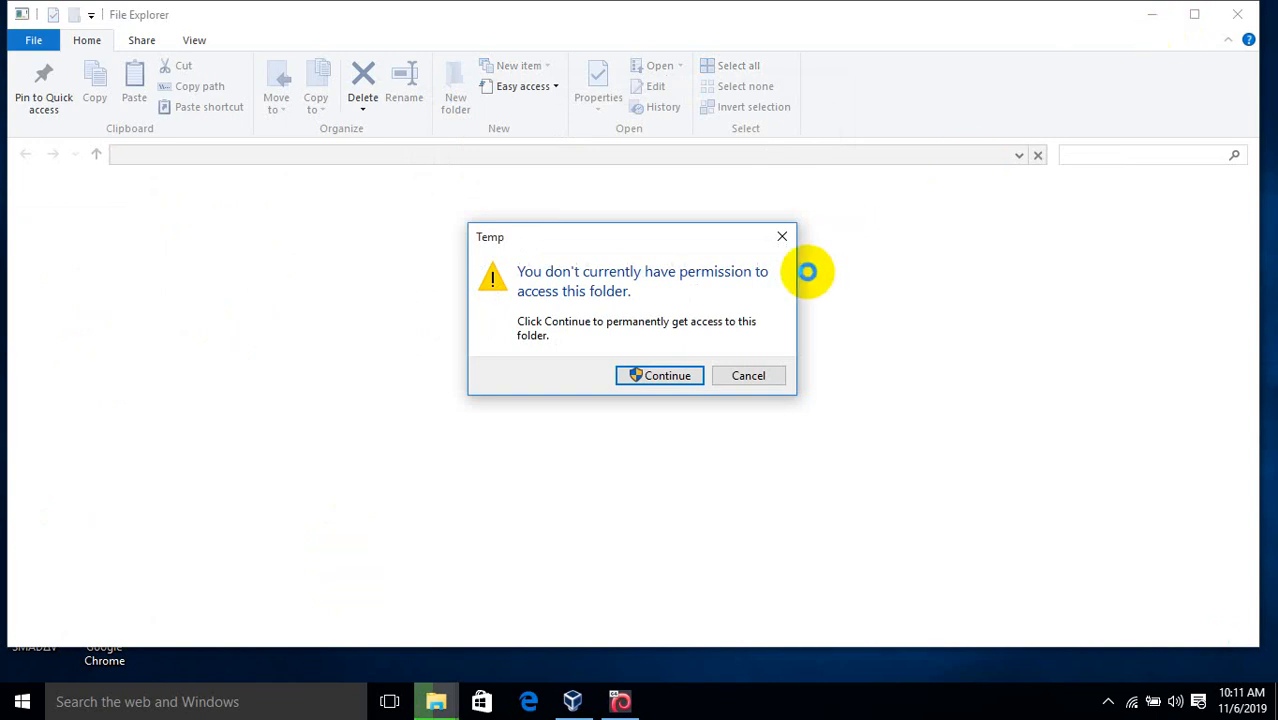
Grant folder access, skip the in-use file for all items, and close the deletion progress window
click(668, 369)
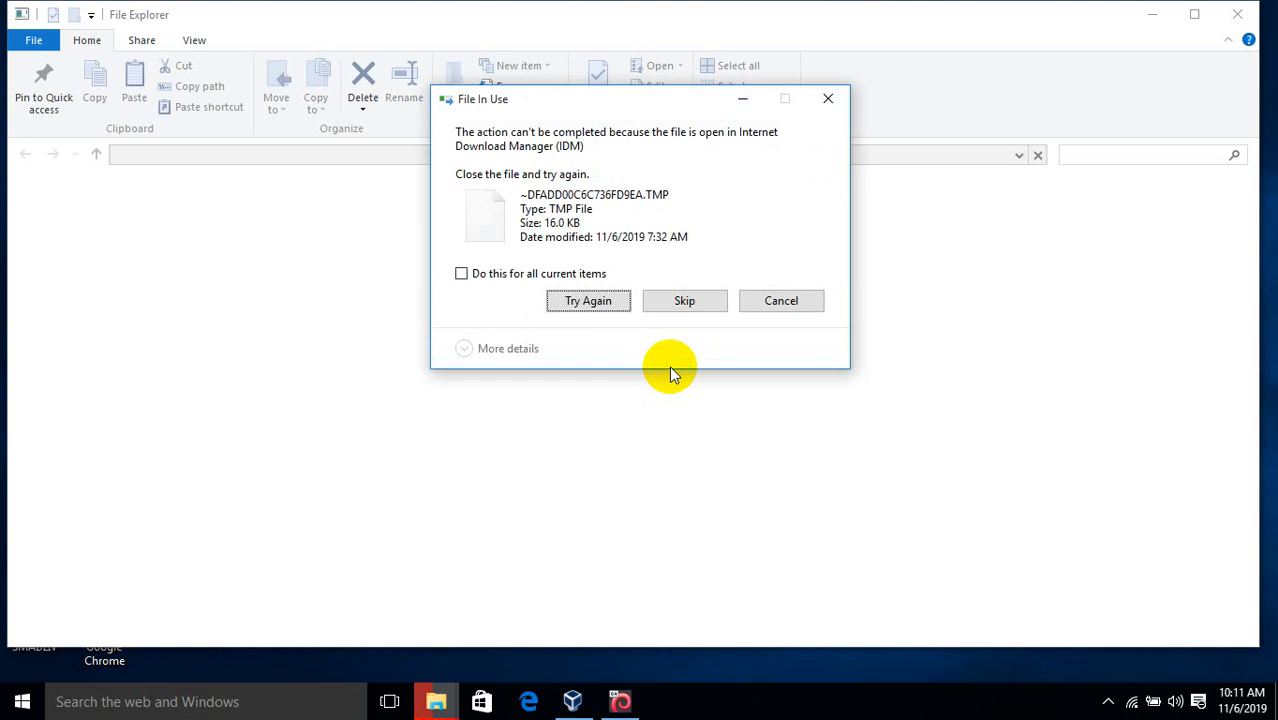
click(572, 276)
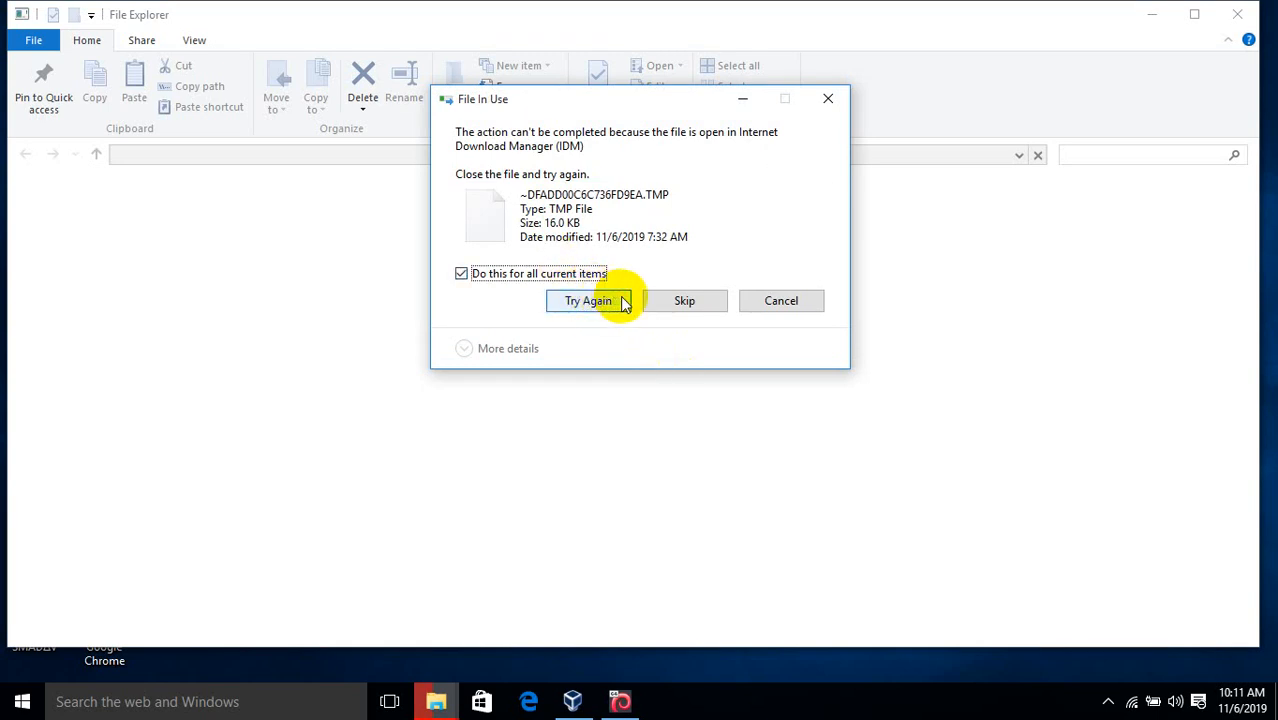
click(677, 310)
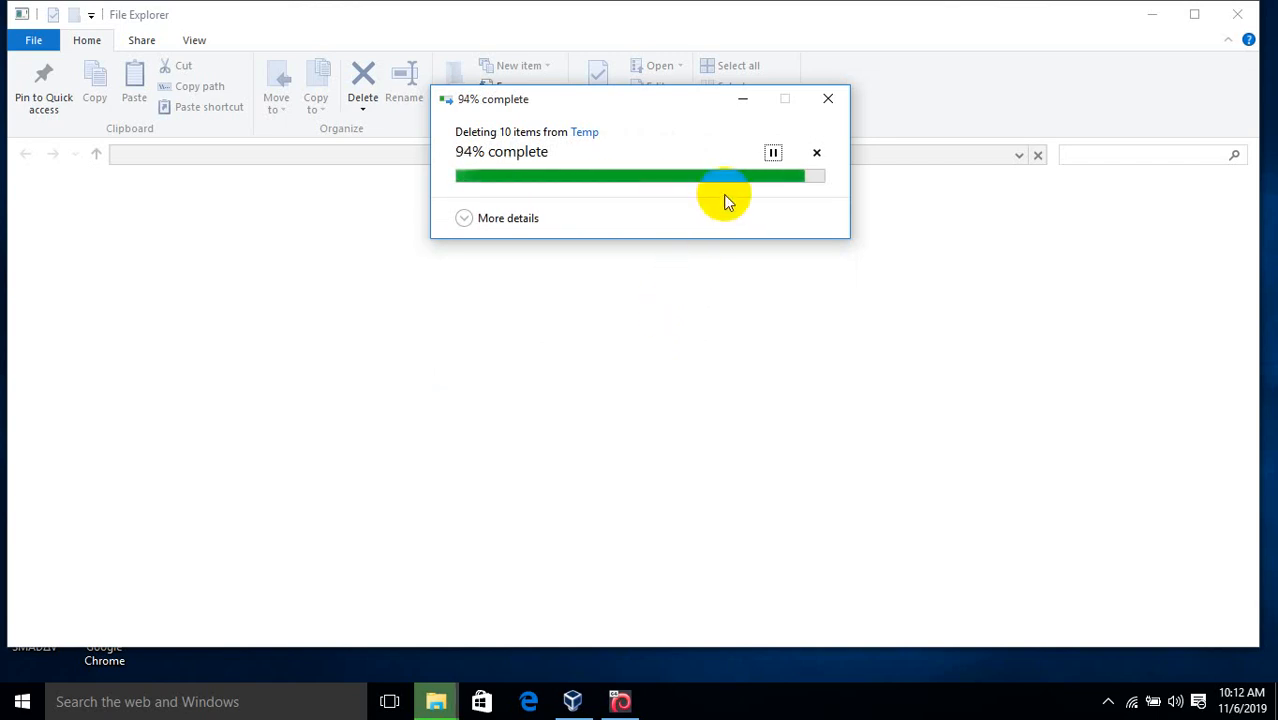
click(839, 111)
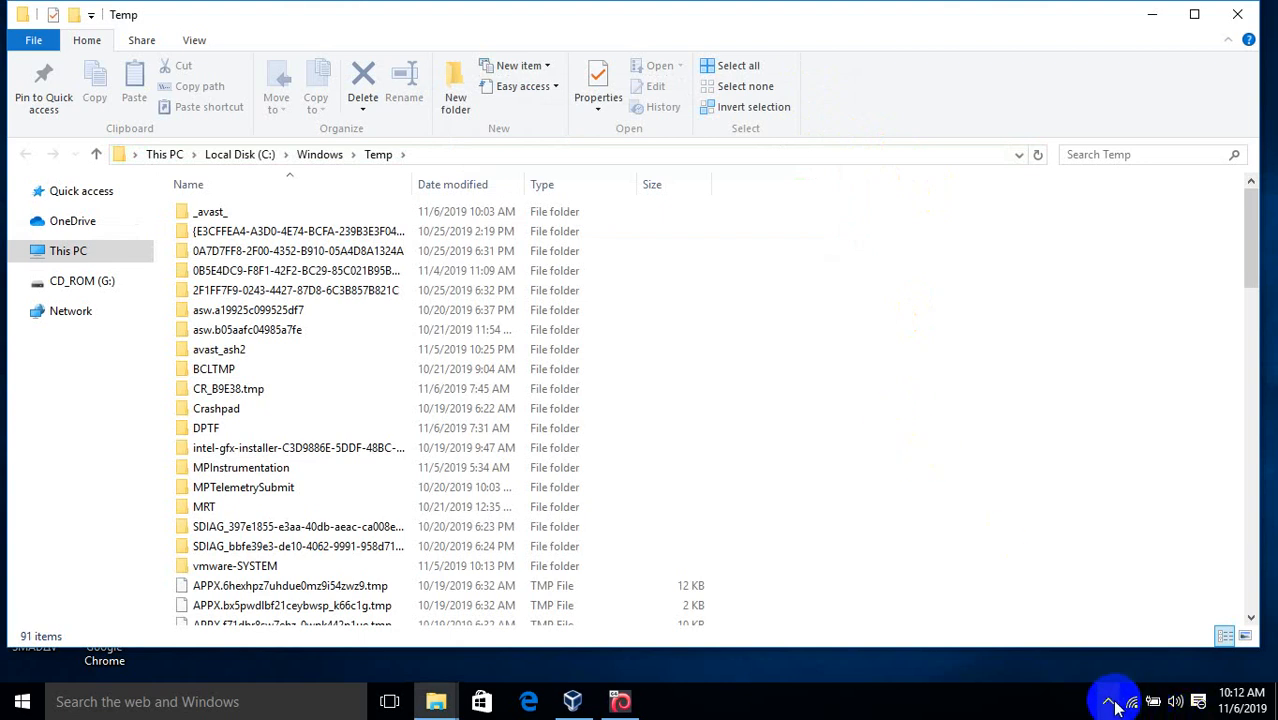
Select all 91 items in C:\Windows\Temp, then switch back to the Kali installer
key(ctrl+a)
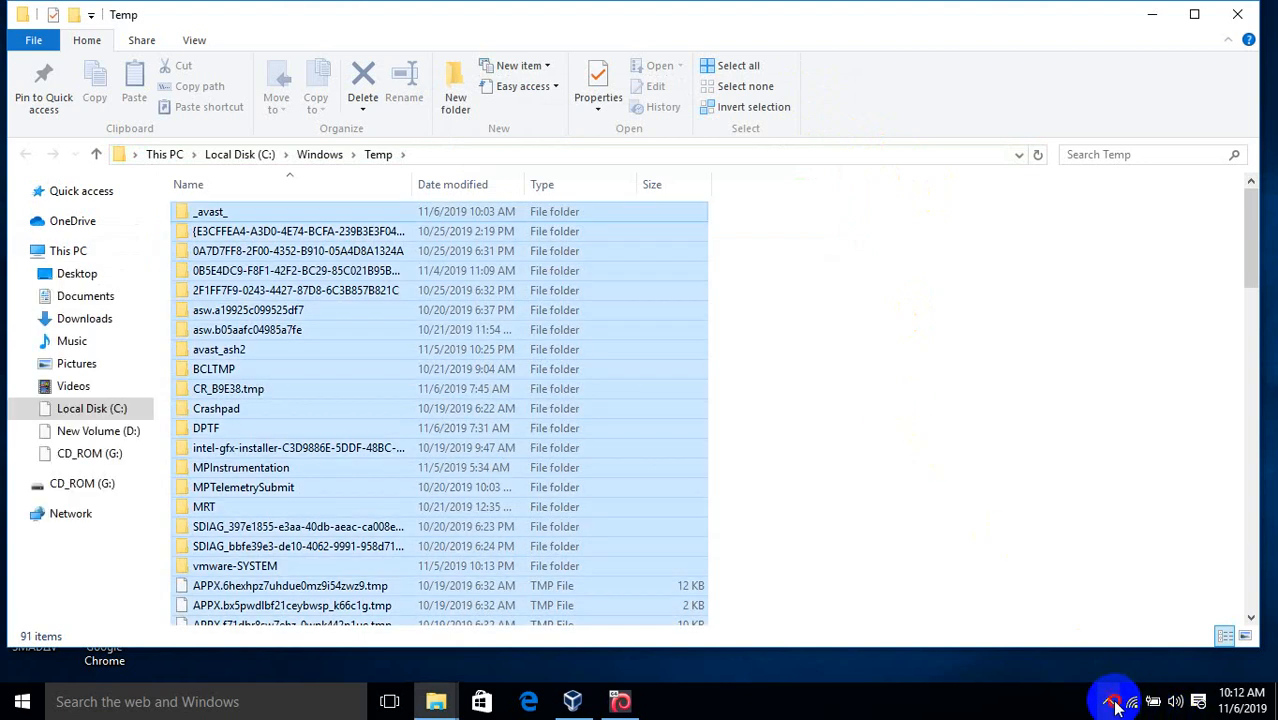
click(1111, 704)
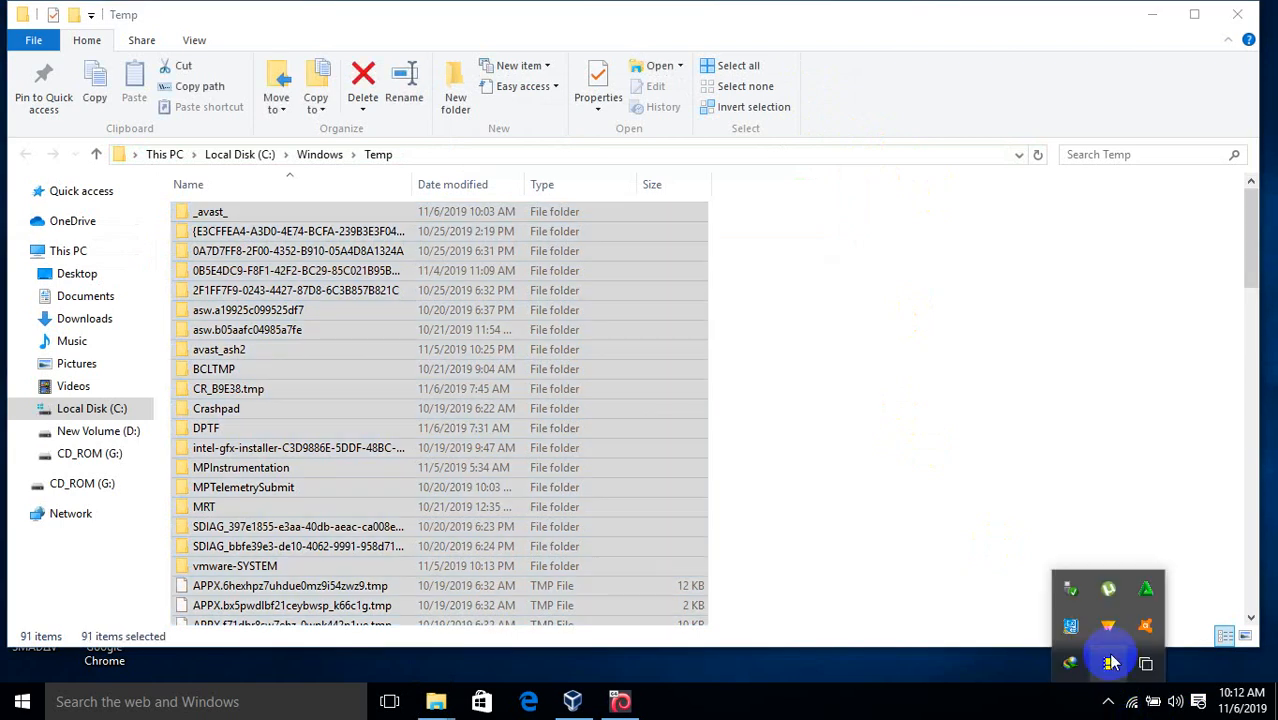
click(1108, 660)
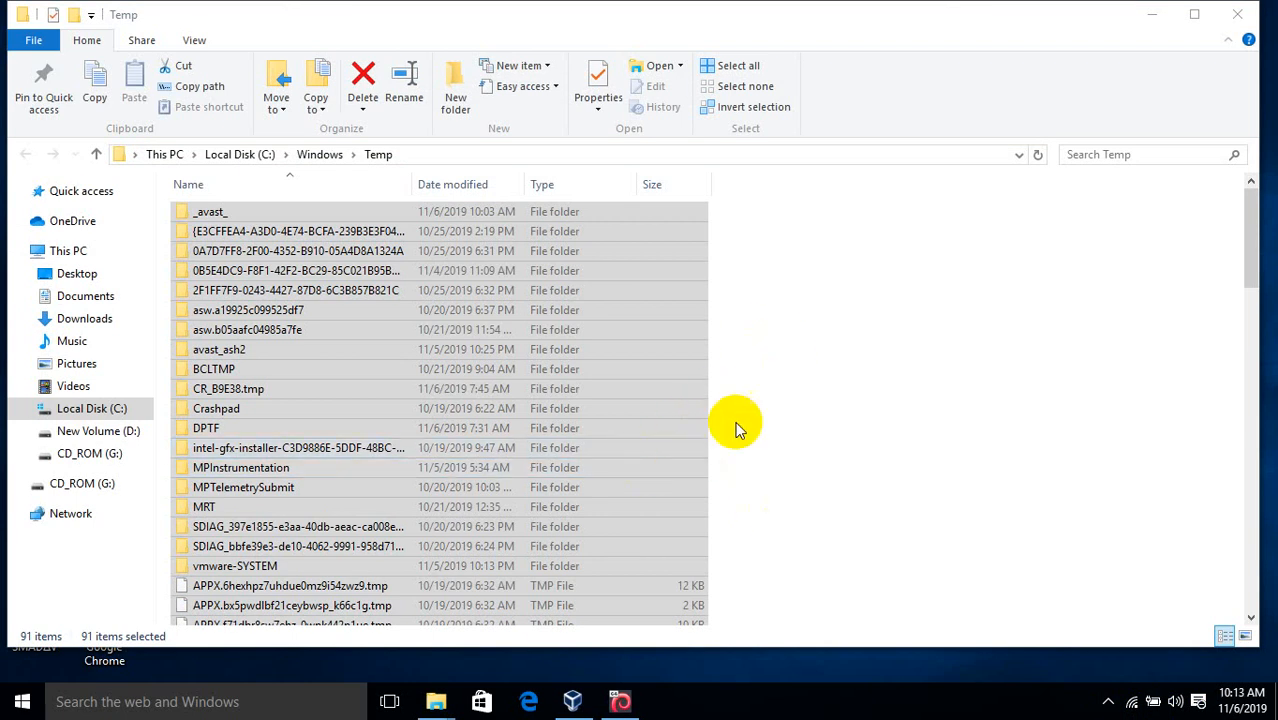
click(622, 702)
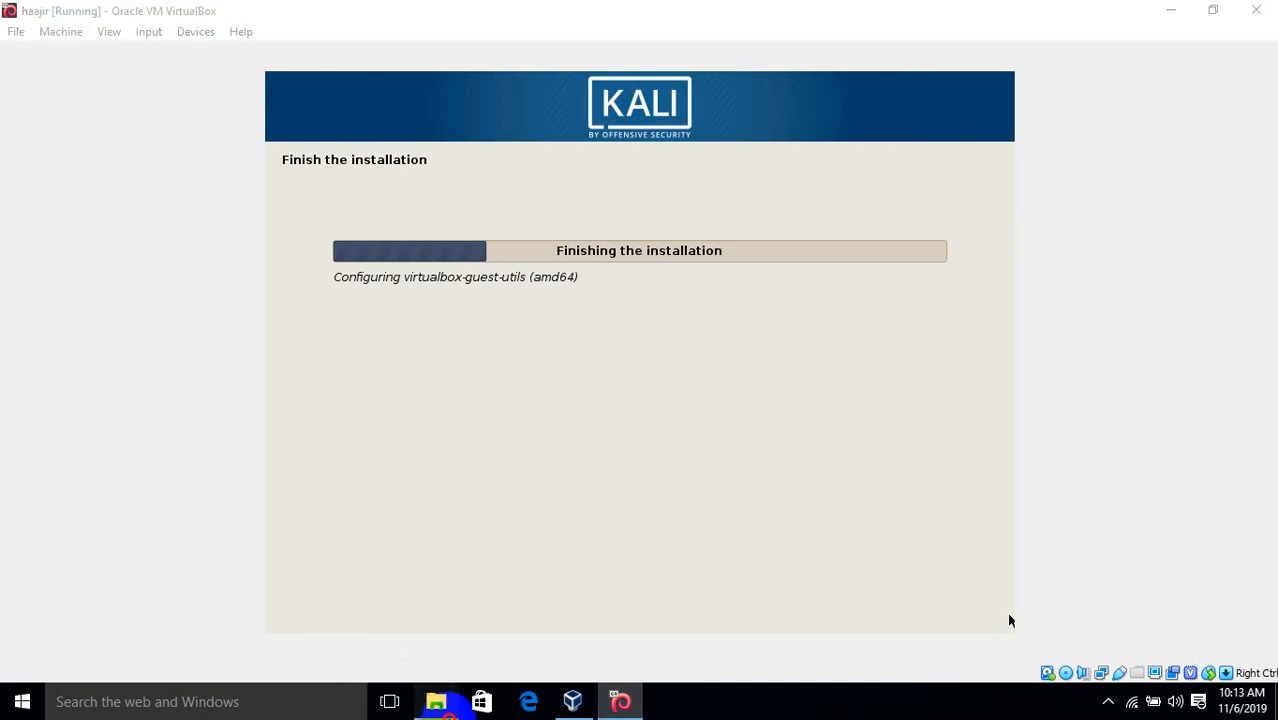
Close the Downloads and extra user Temp windows from the taskbar previews
mouse_move(438, 702)
mouse_move(324, 603)
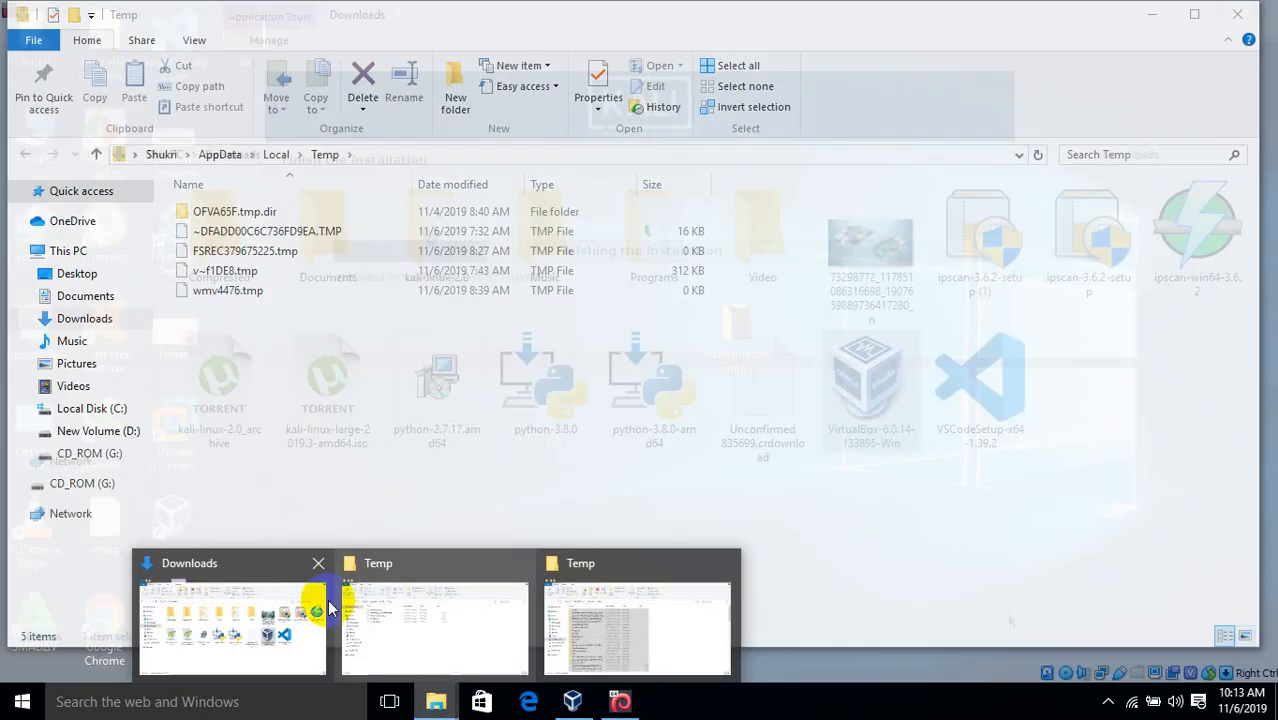
click(320, 568)
mouse_move(320, 570)
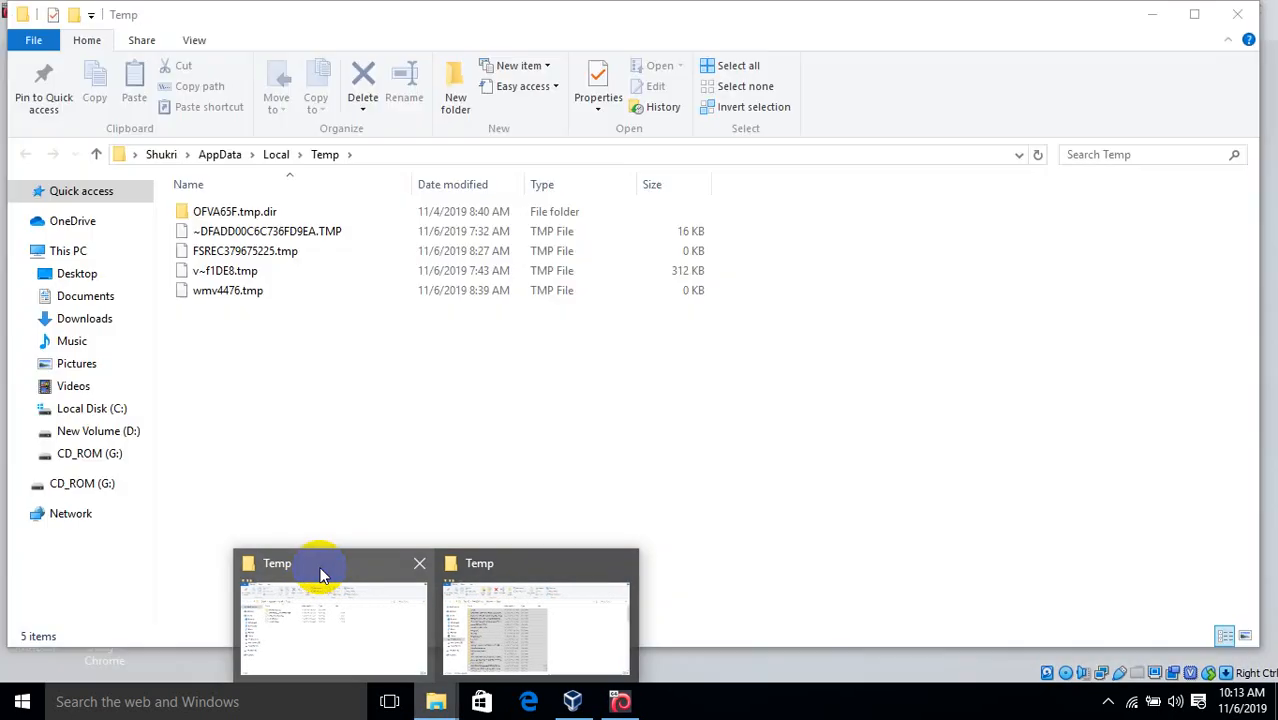
click(420, 563)
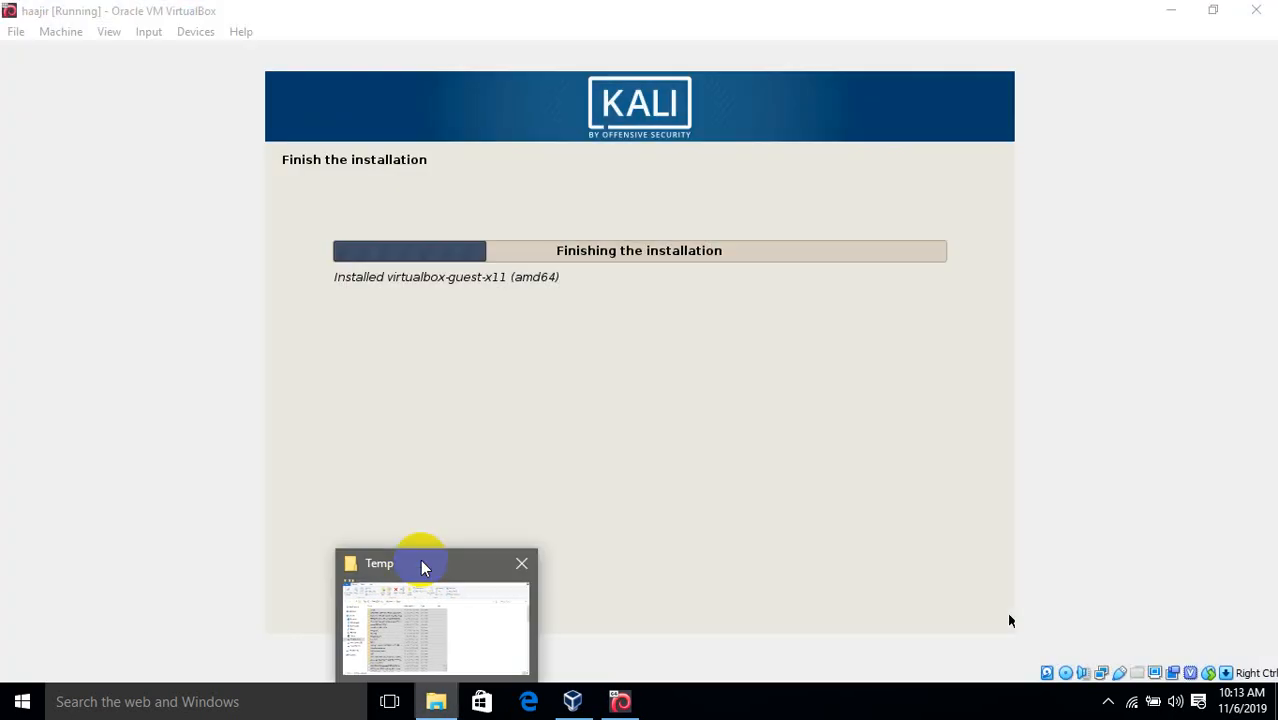
mouse_move(422, 568)
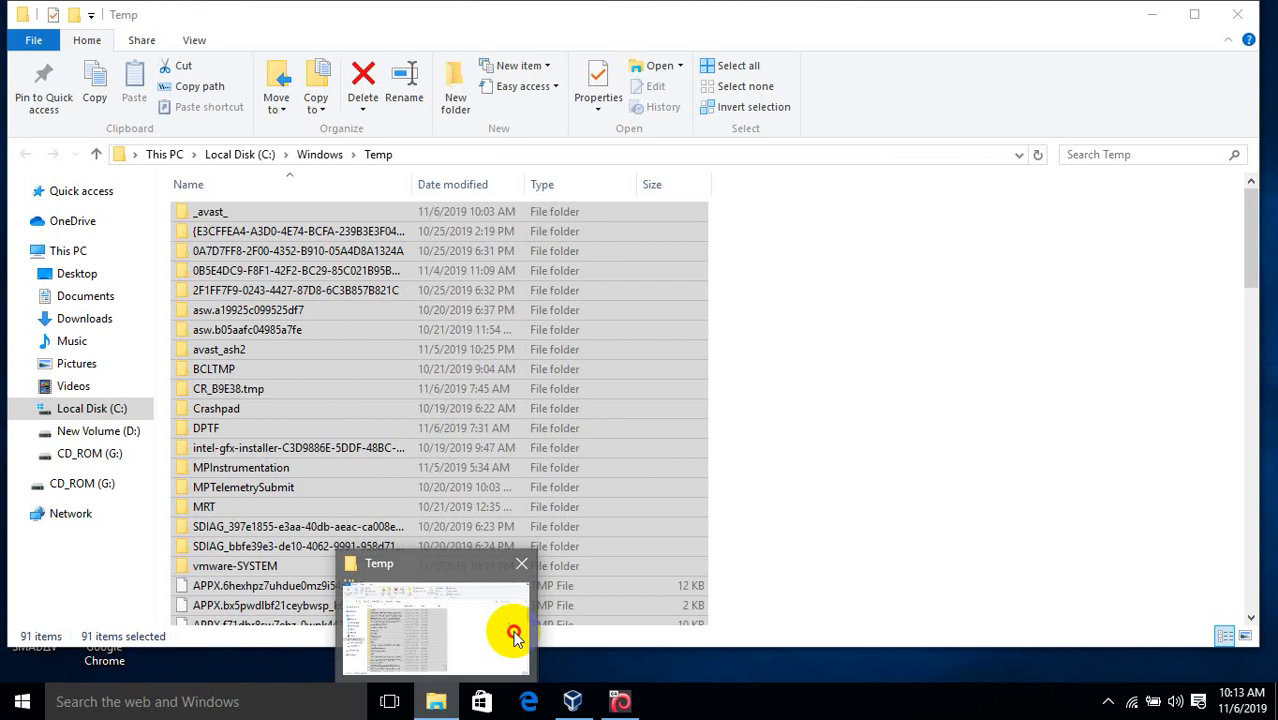
Bring the Windows Temp window forward, then switch to the Kali VM
click(516, 636)
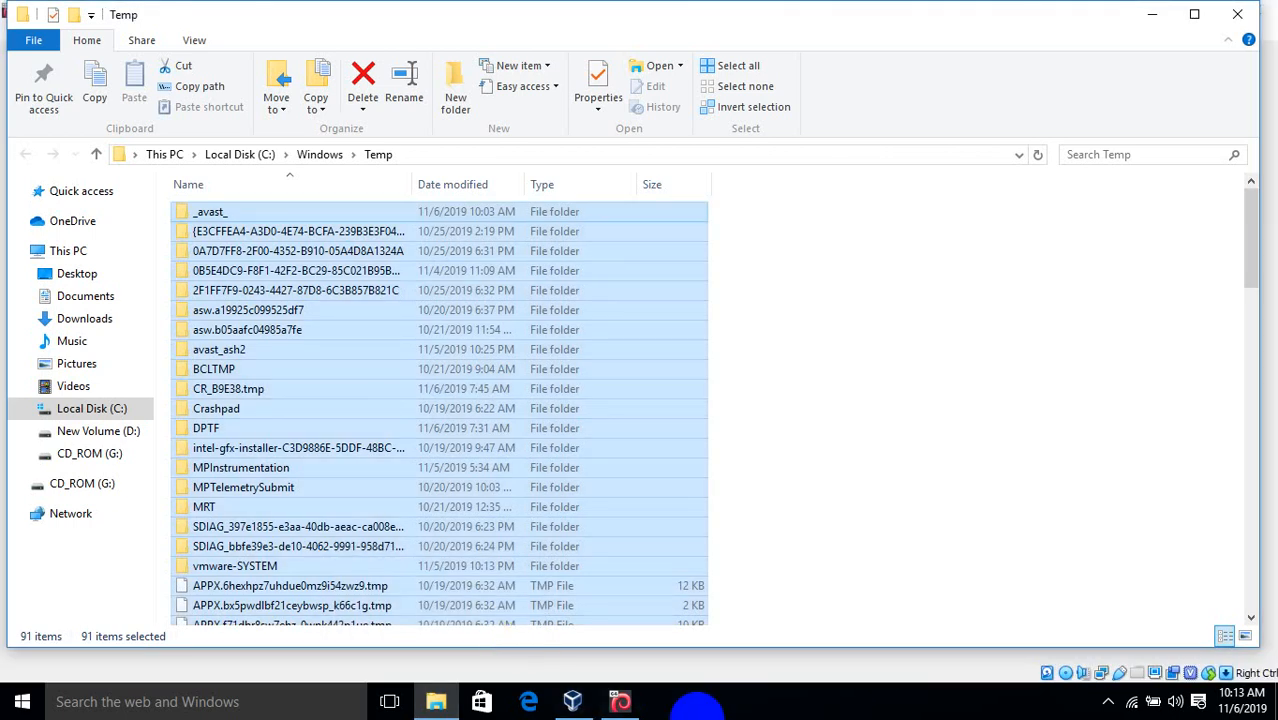
click(1109, 702)
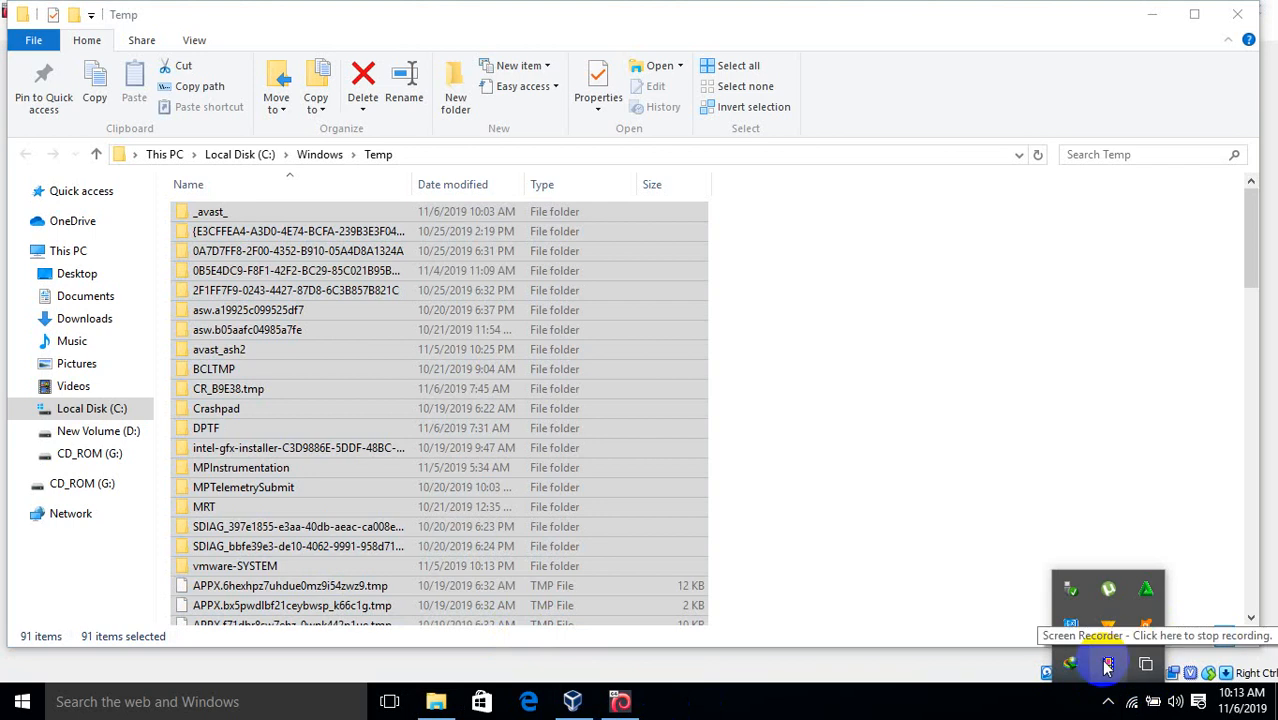
click(1107, 667)
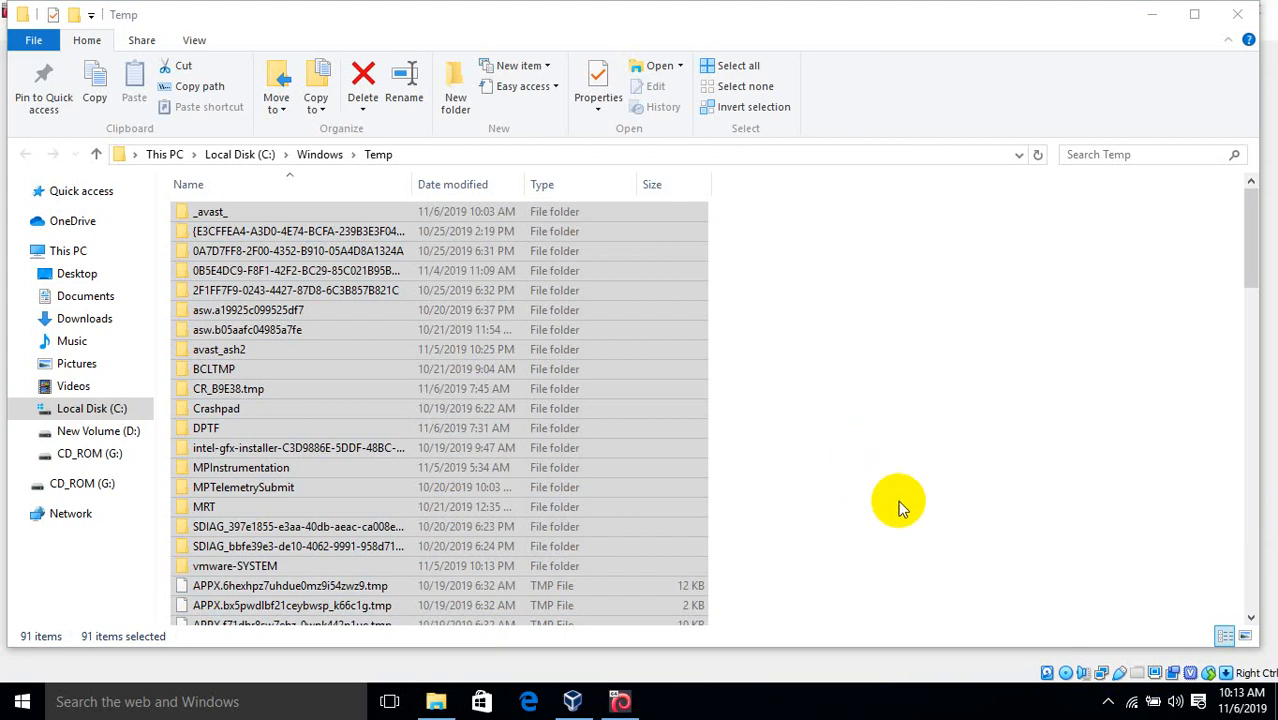
click(620, 702)
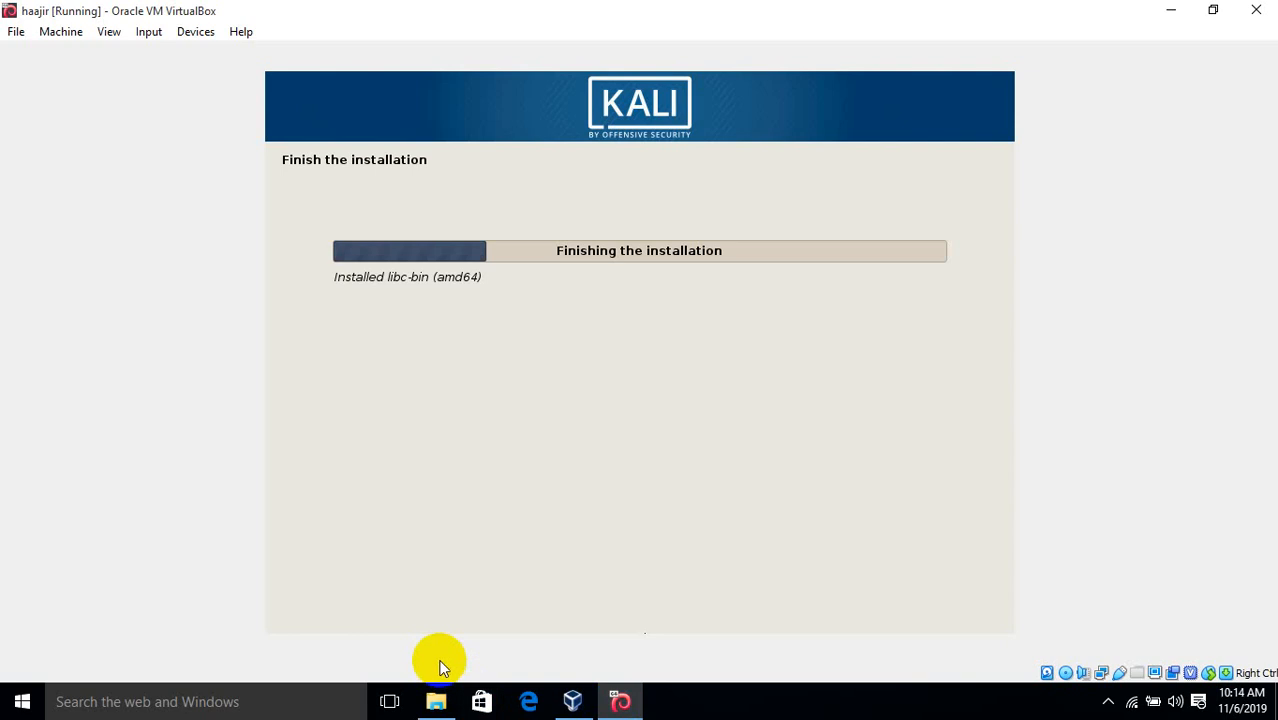
Return to the Windows Temp folder and scroll through its contents
click(436, 702)
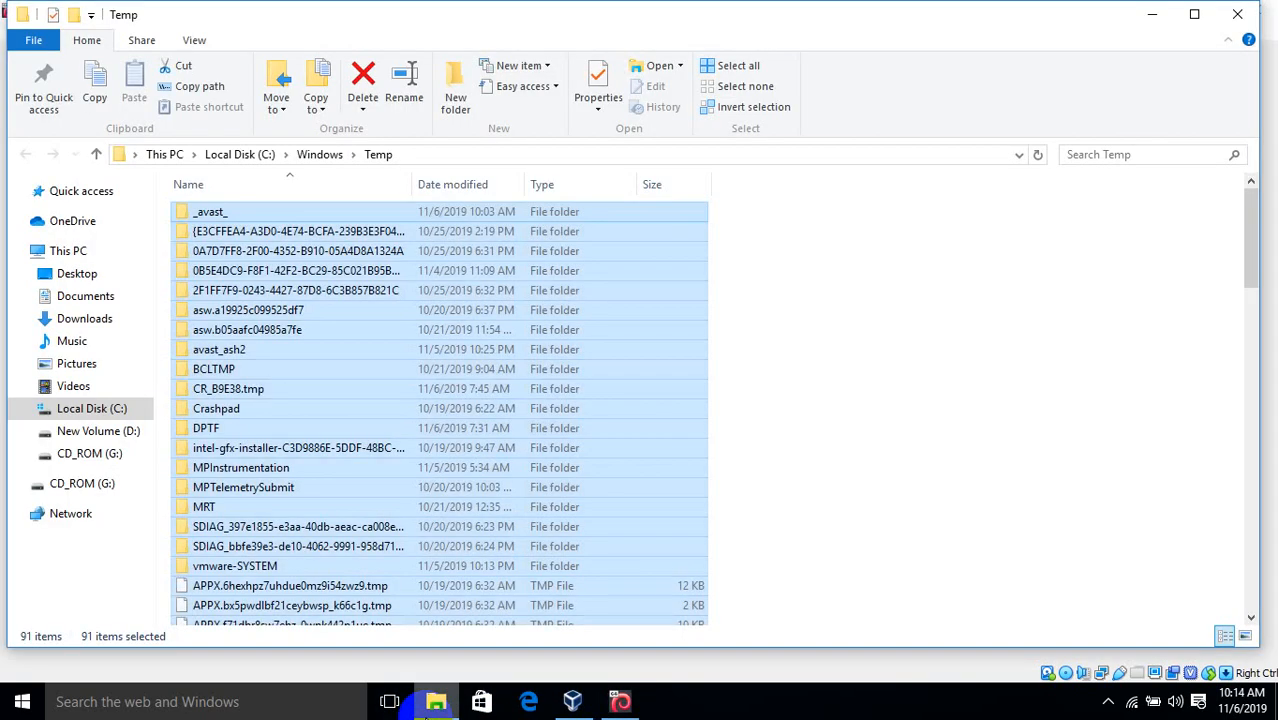
click(645, 414)
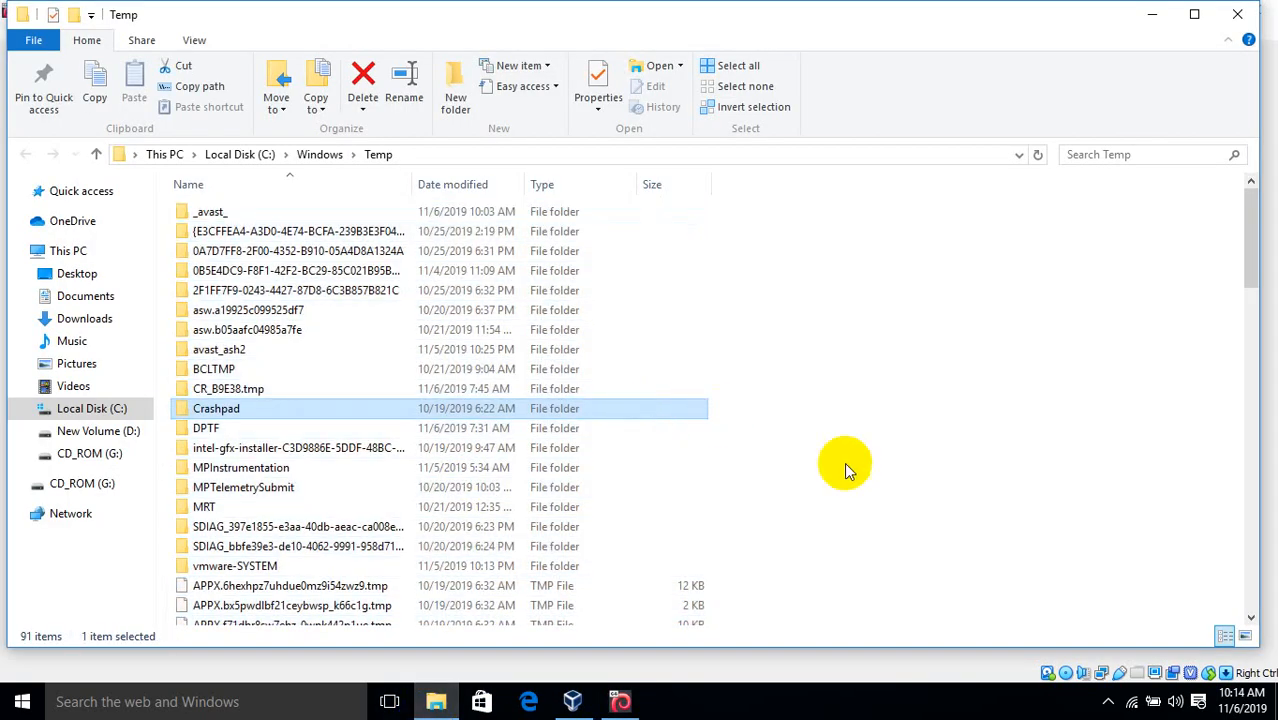
drag(1244, 265, 1233, 598)
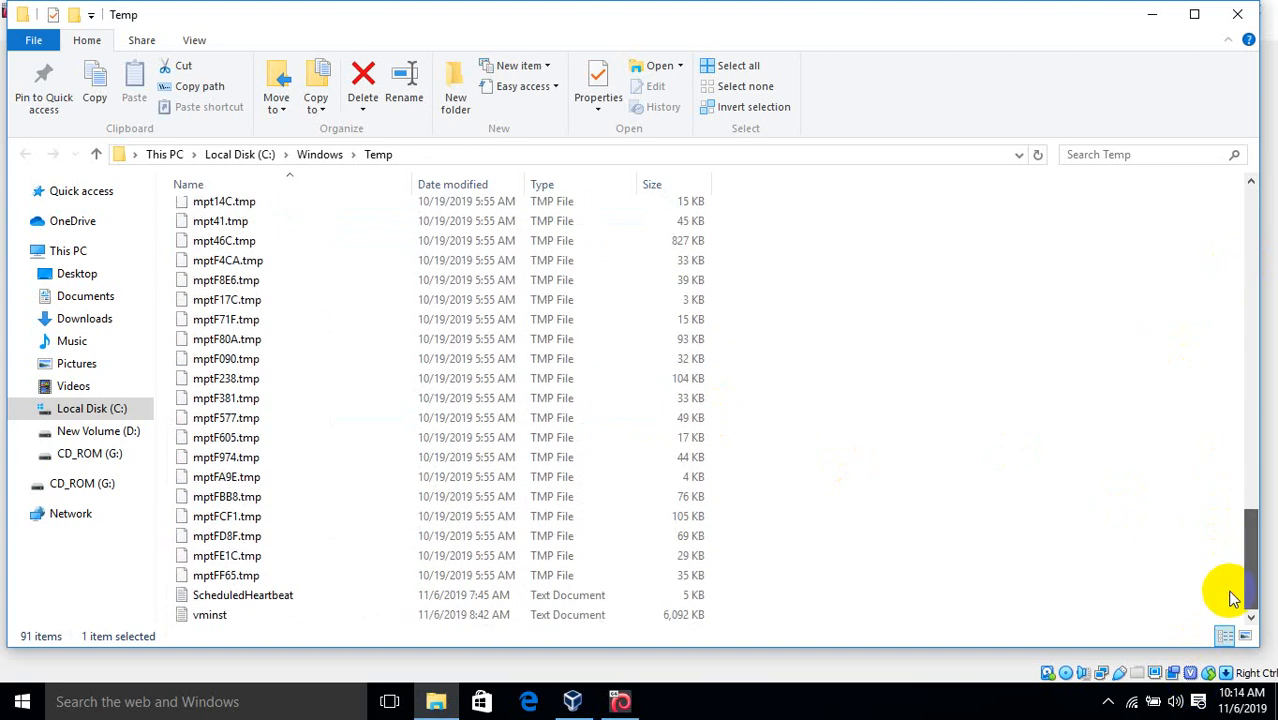
drag(1249, 543, 1225, 230)
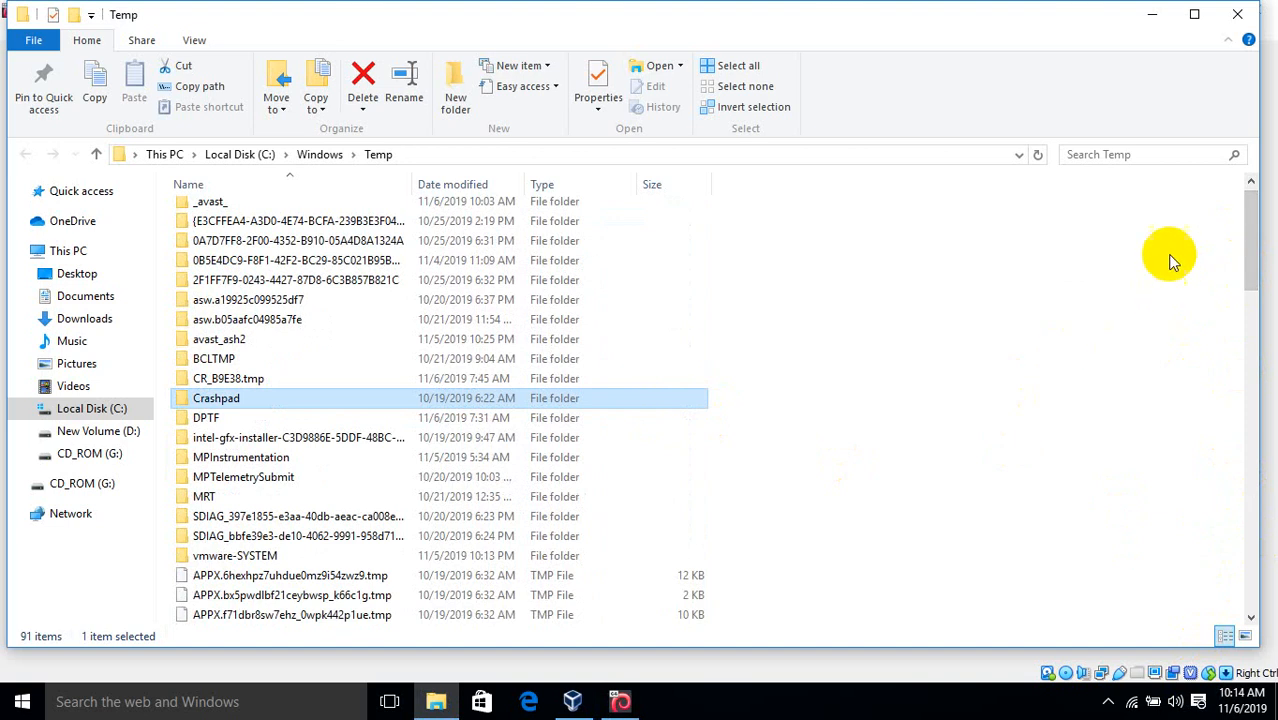
drag(1247, 262, 1235, 183)
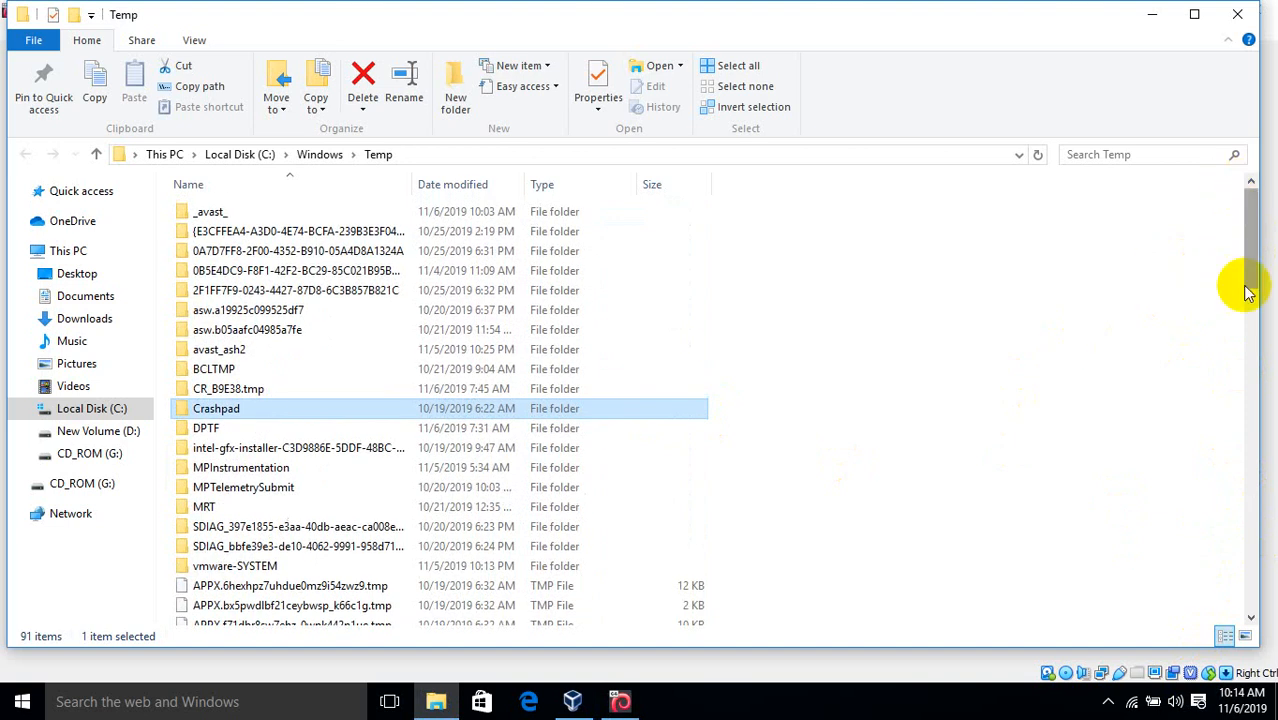
Permanently delete all 91 items, allowing administrator permission, then check on Kali briefly
key(ctrl+a)
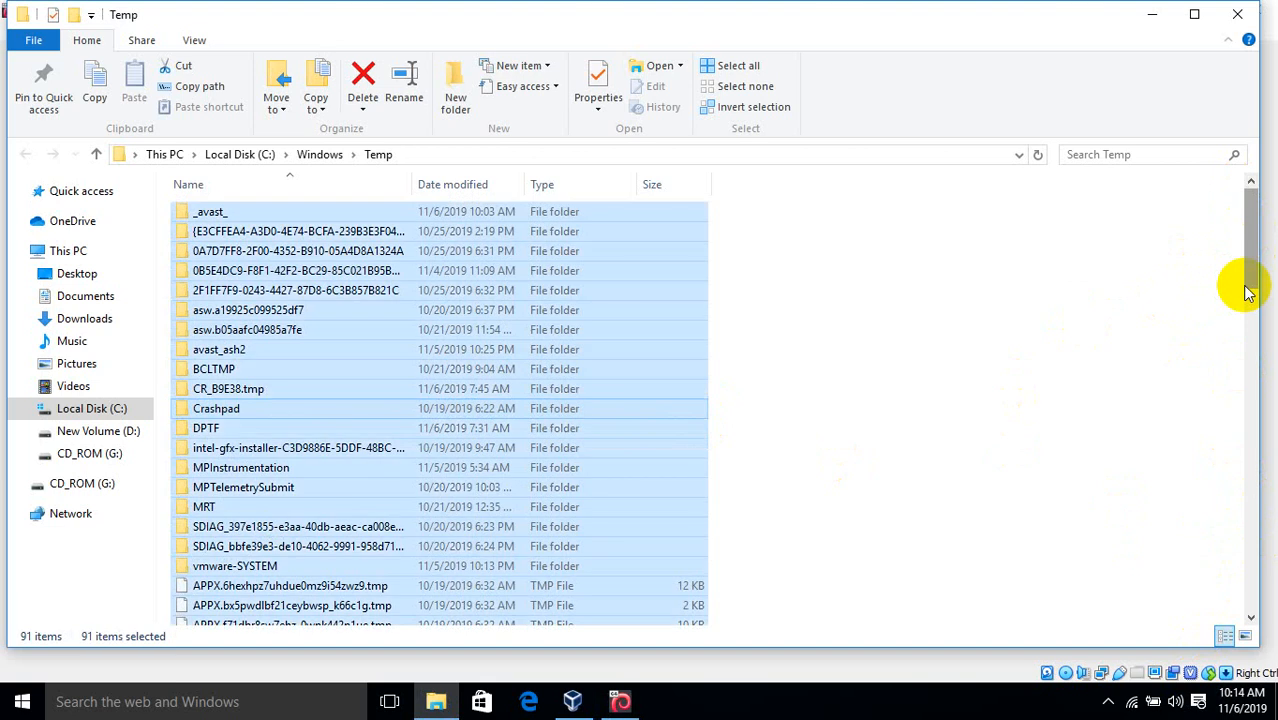
key(shift+Delete)
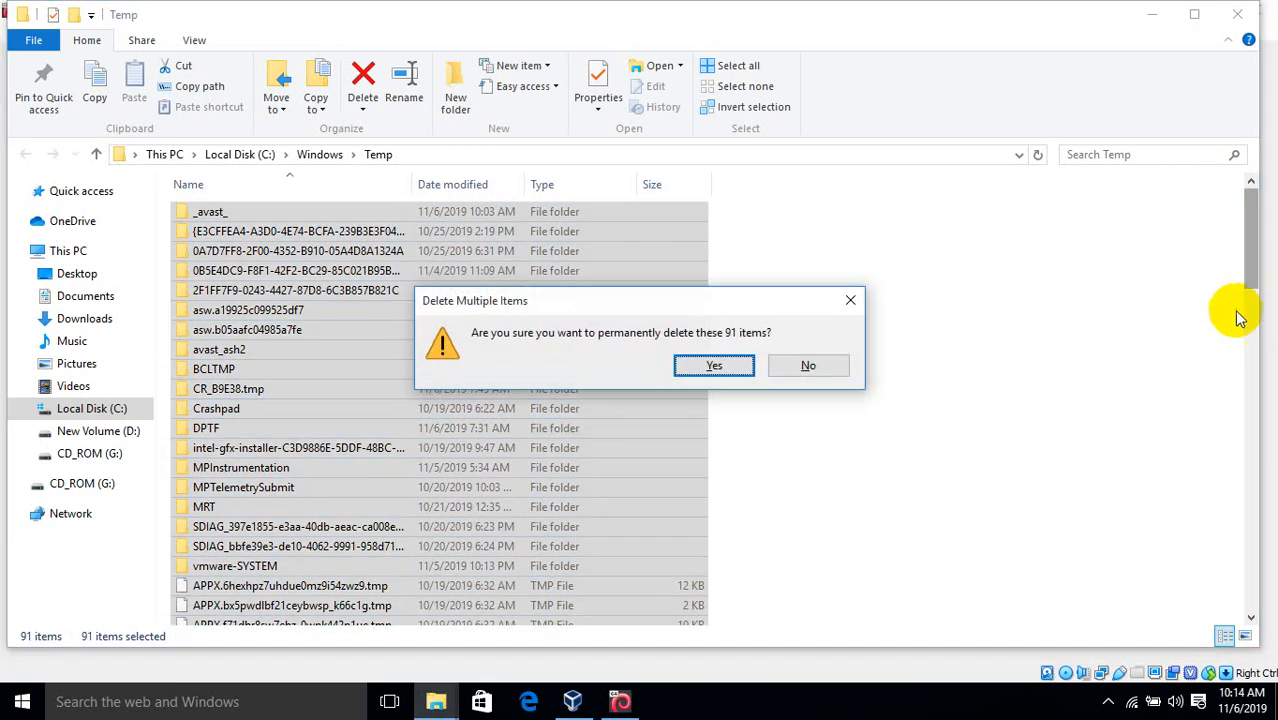
click(700, 368)
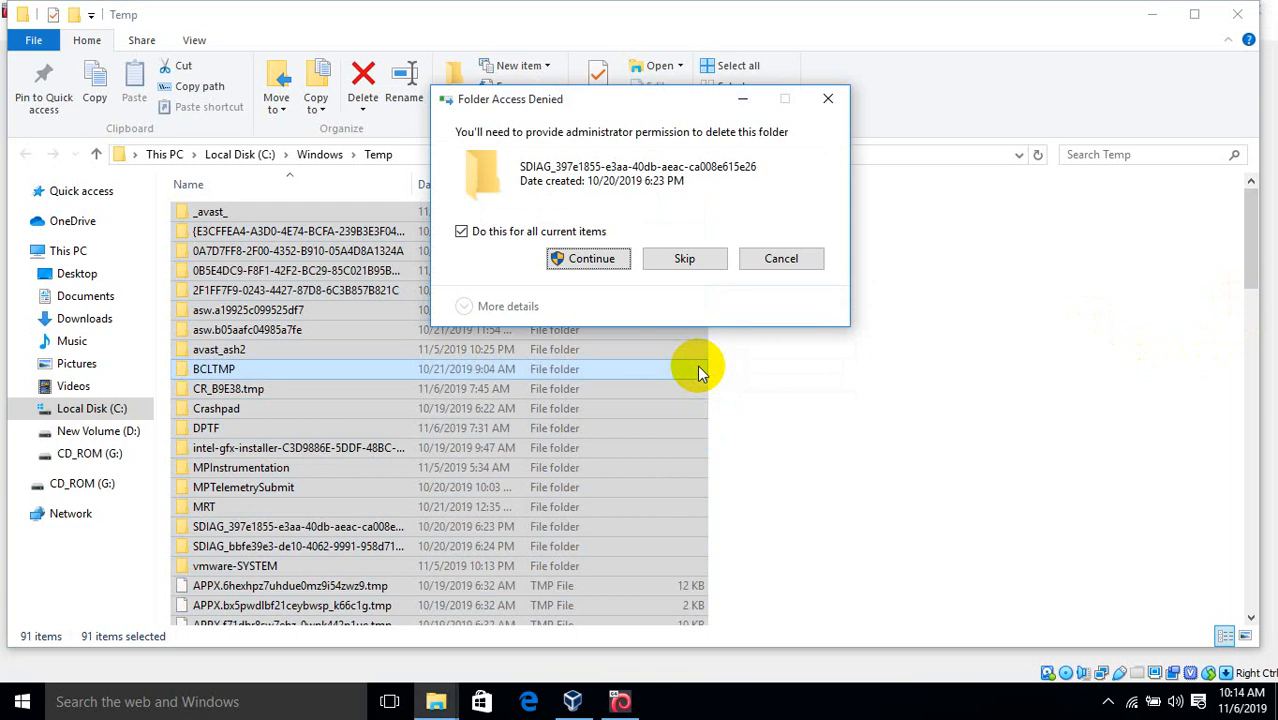
click(575, 260)
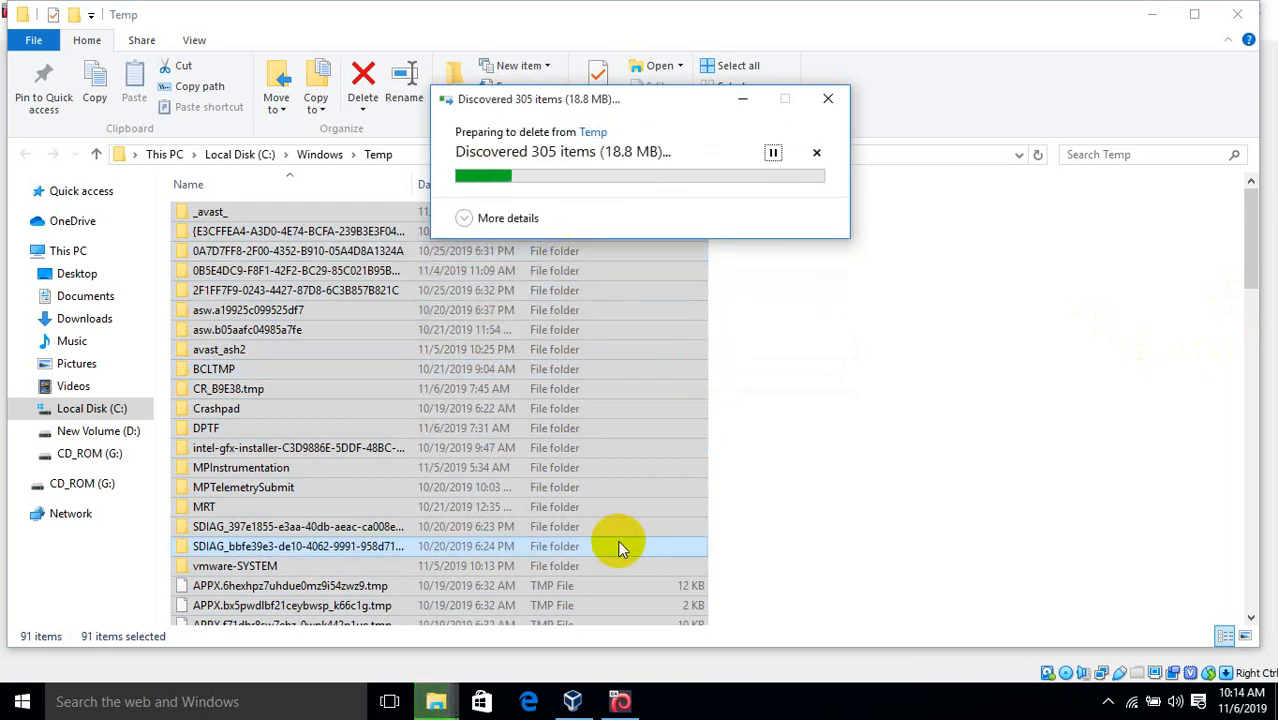
click(618, 703)
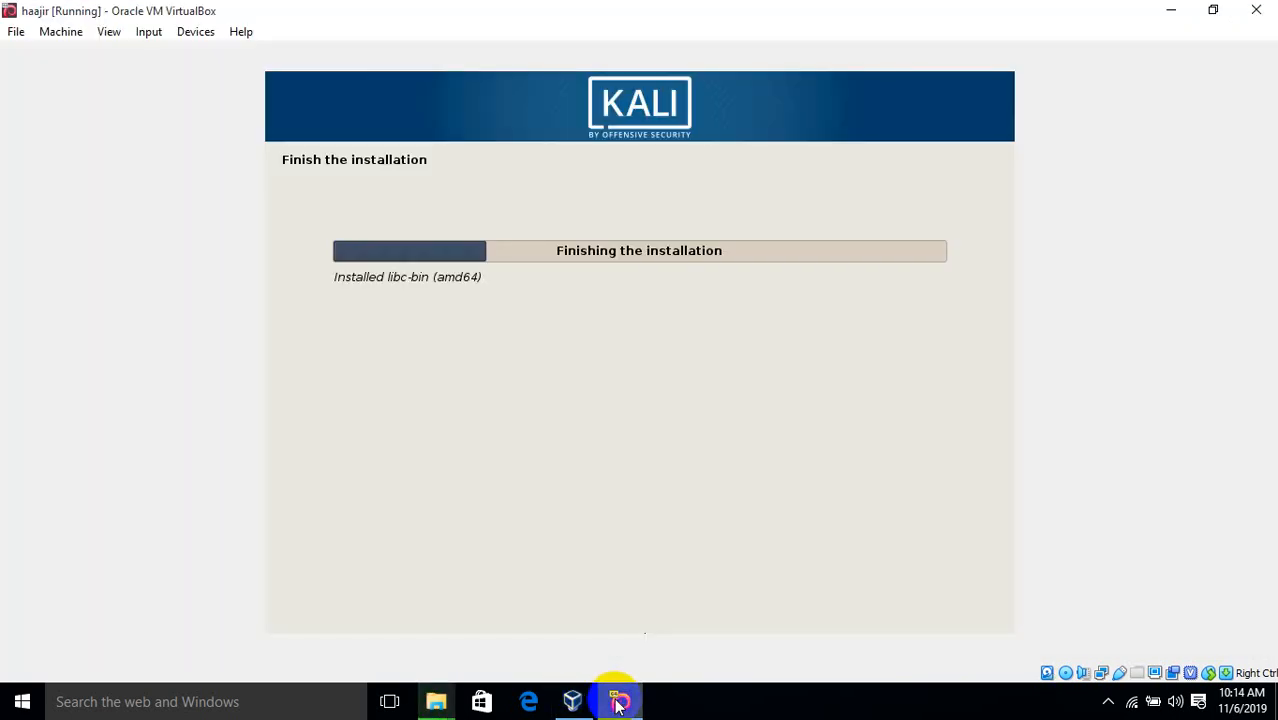
click(618, 703)
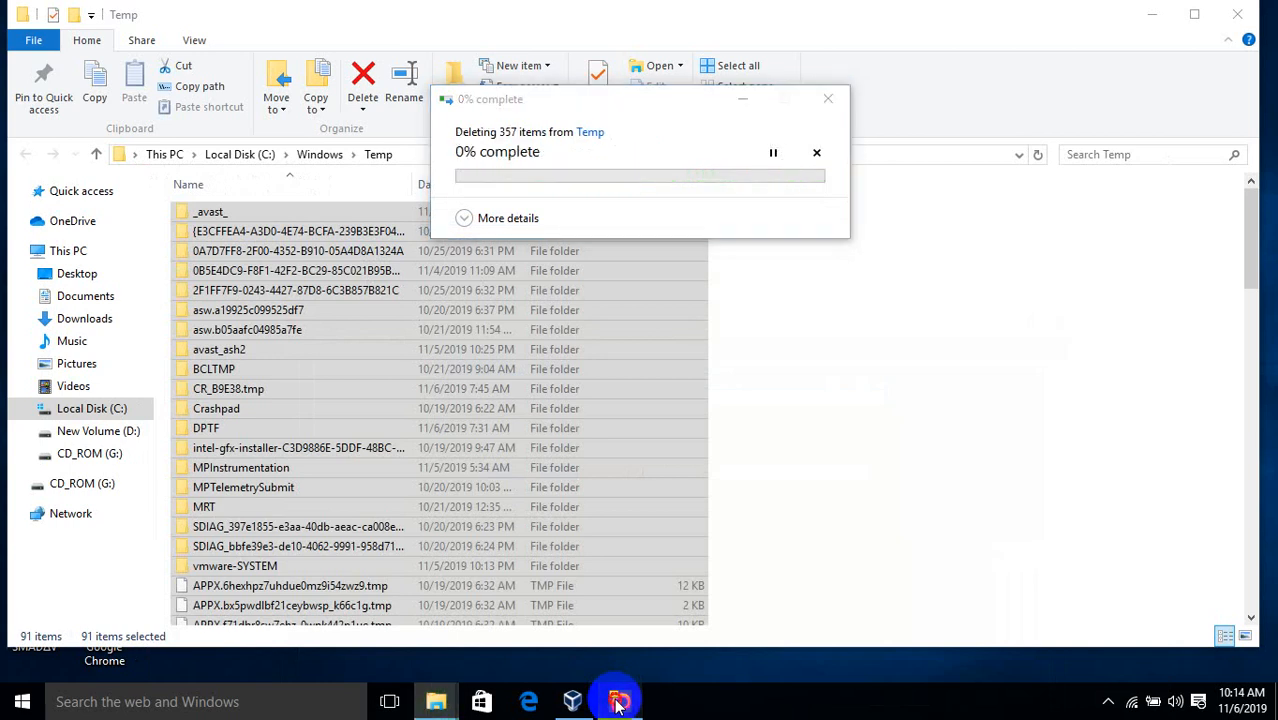
Check the 357-item Temp deletion and tray icons, then restore the haajir Kali VM window
click(618, 703)
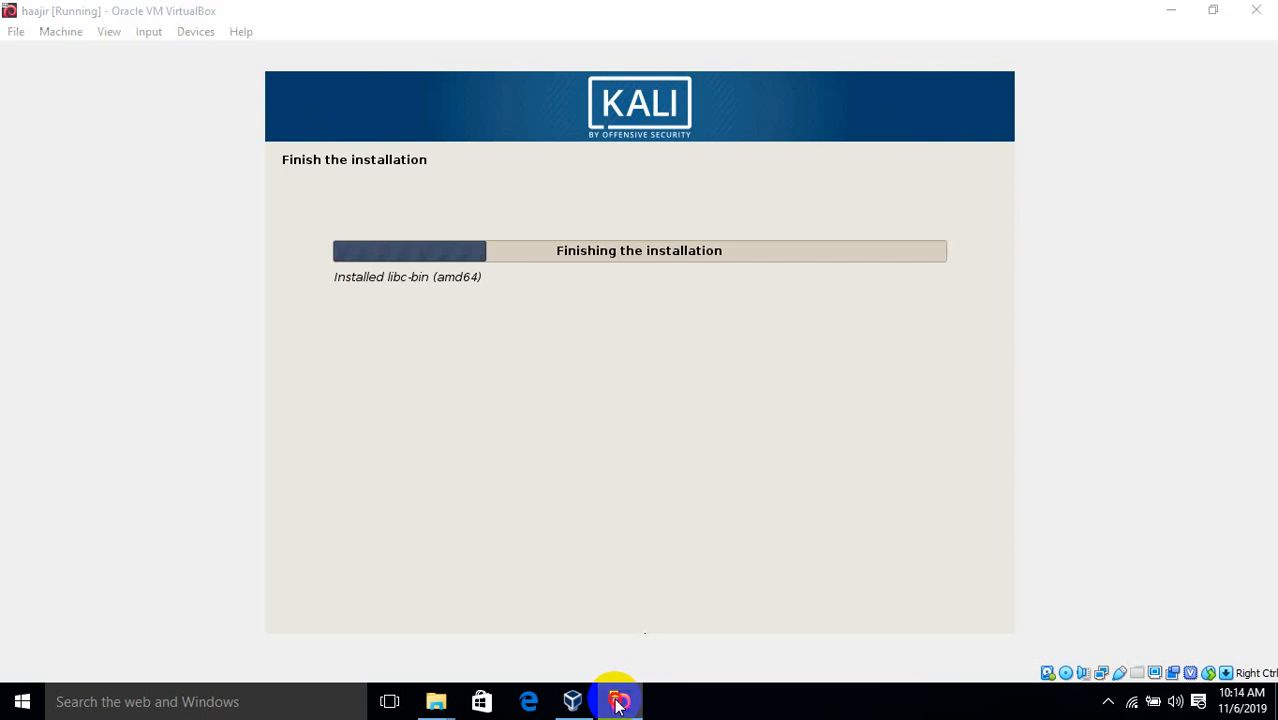
click(618, 703)
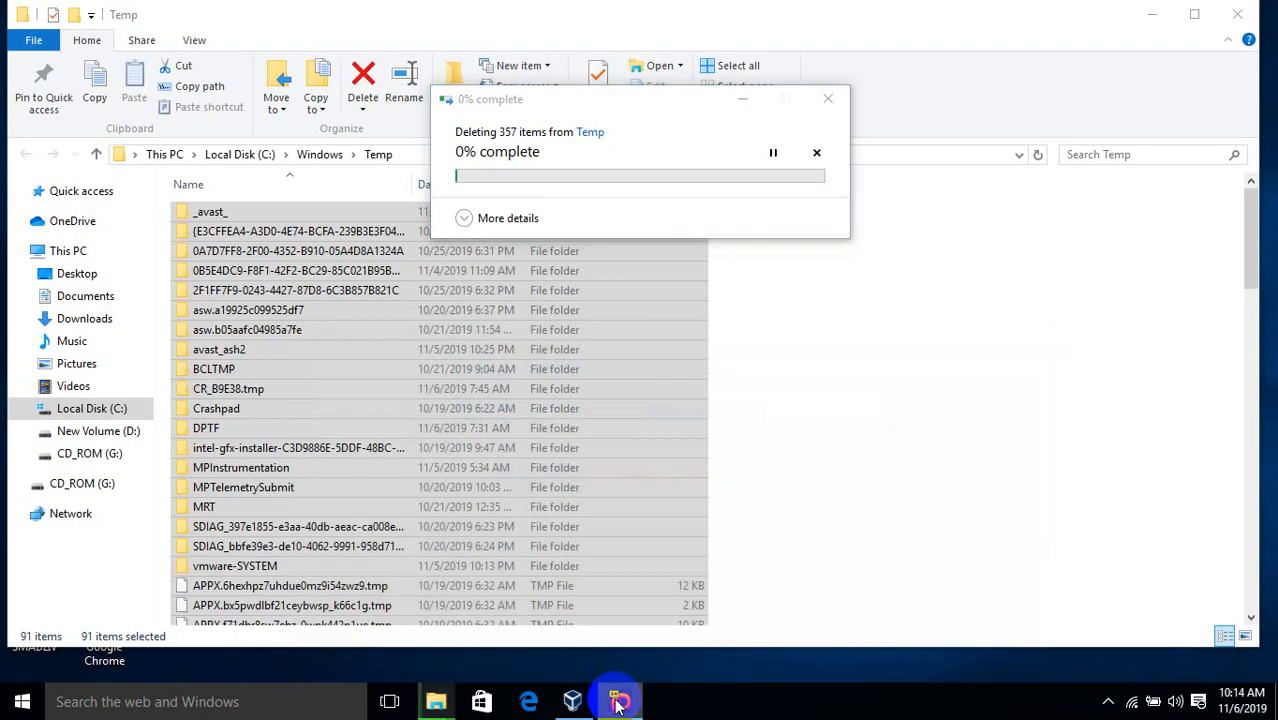
click(1110, 704)
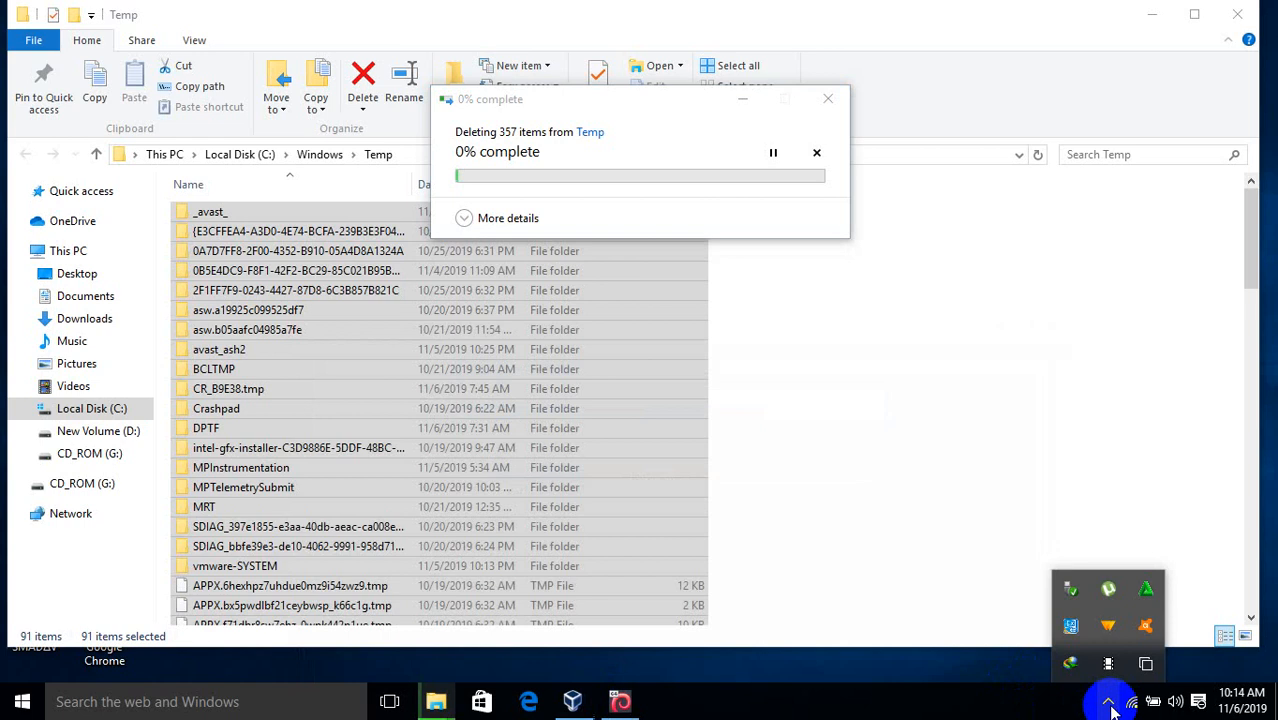
click(1108, 704)
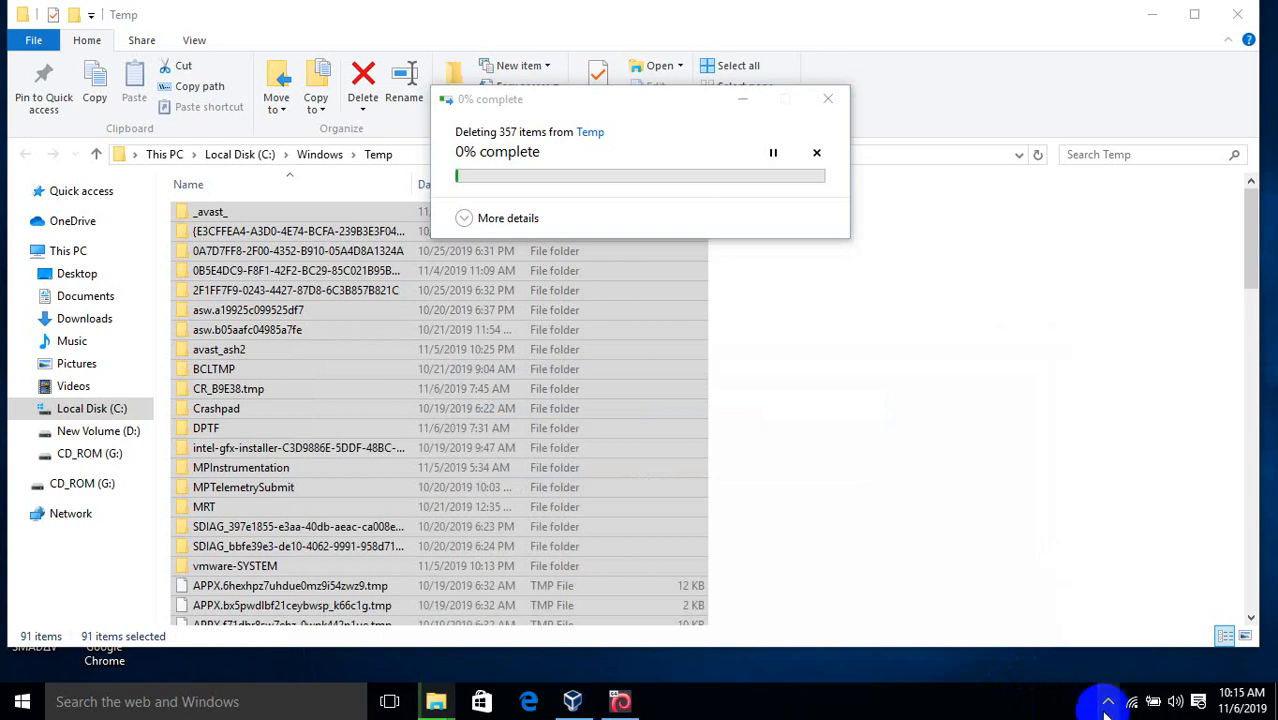
click(910, 233)
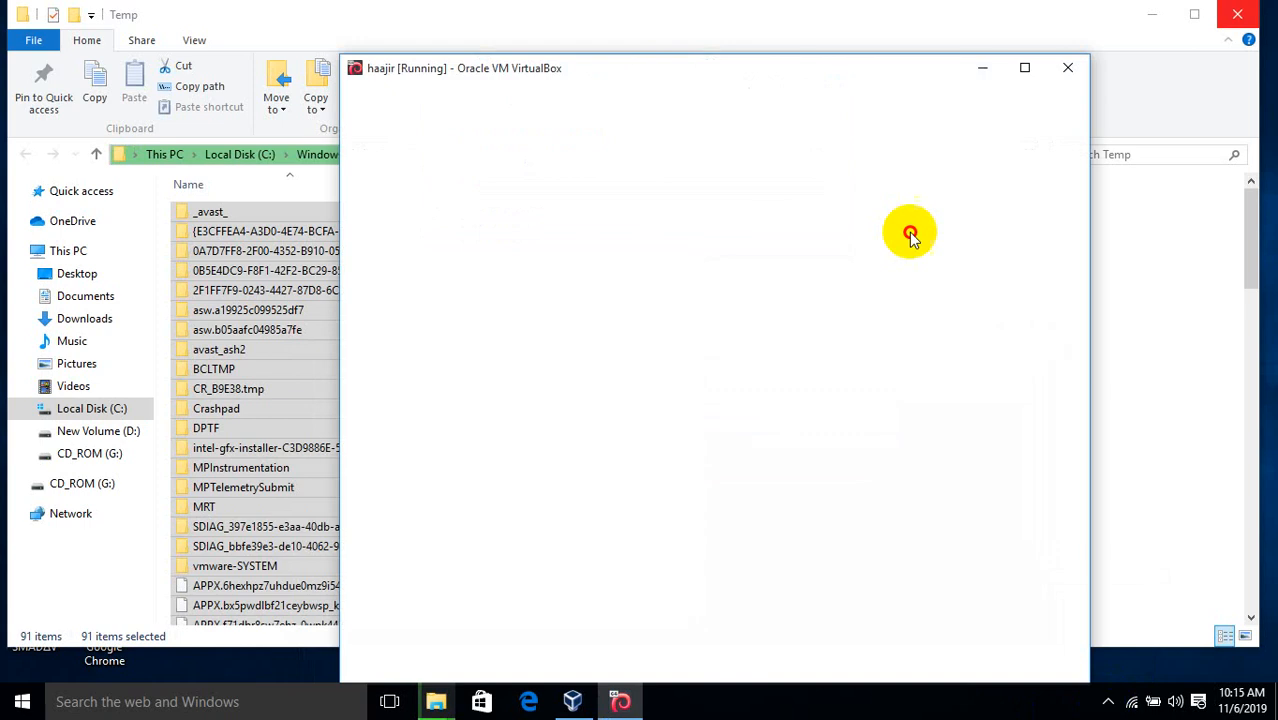
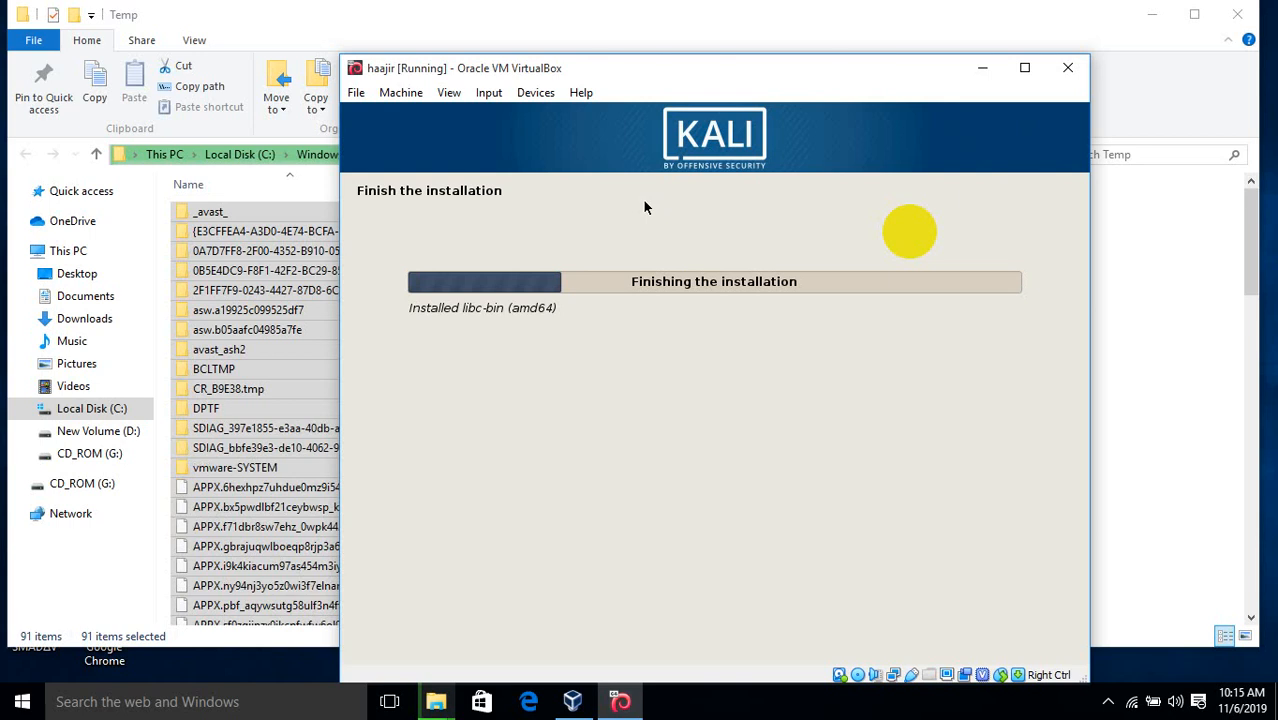
Close the Temp Explorer window while its 357 items delete, then restore the Kali VM window
click(996, 64)
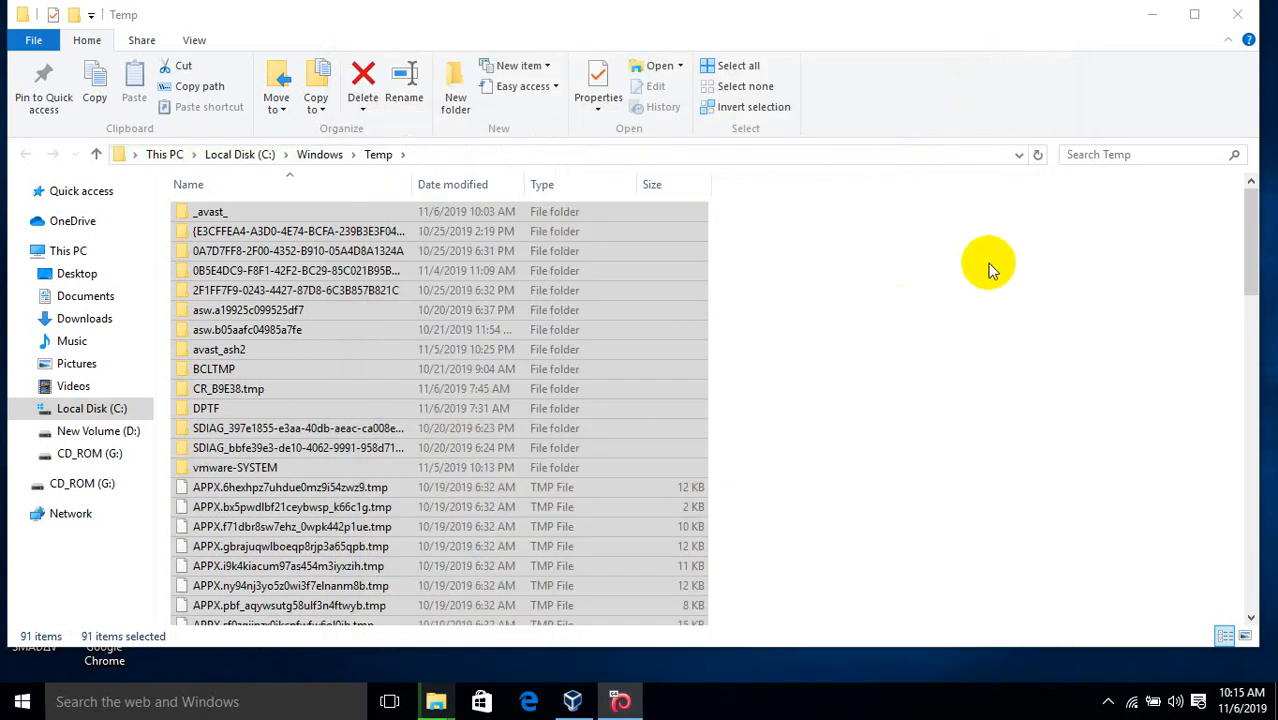
click(1245, 9)
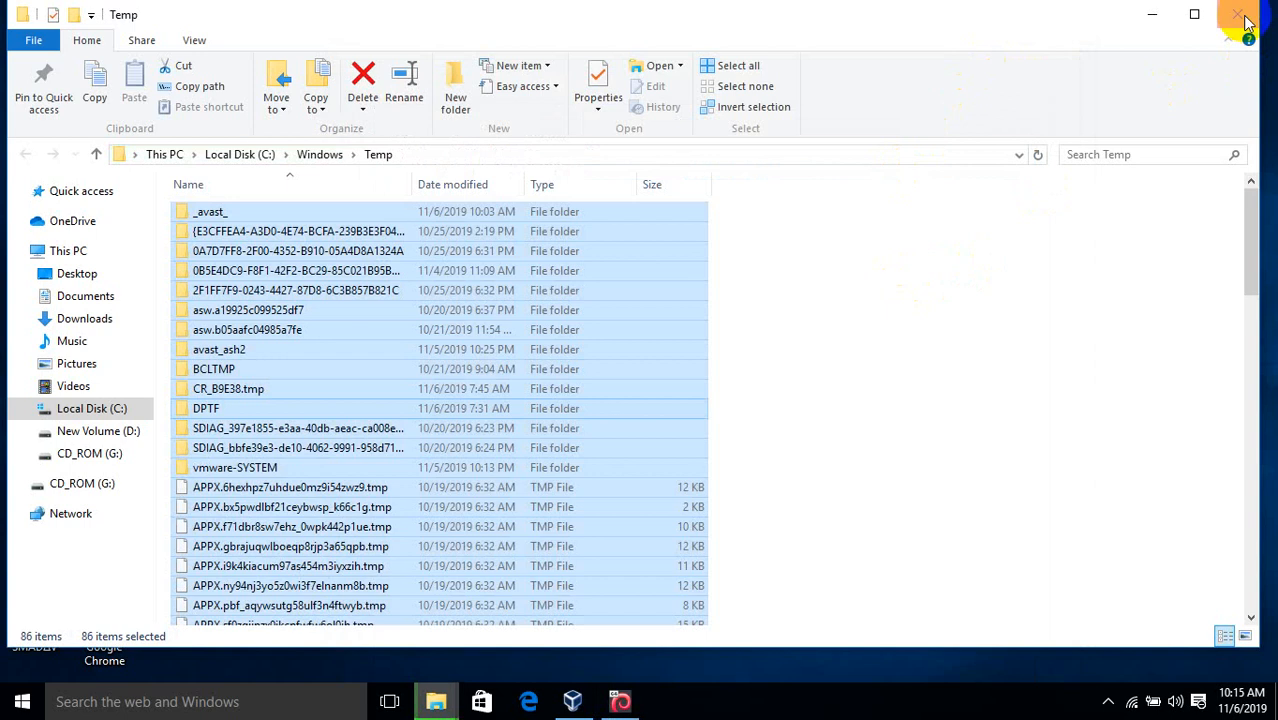
click(1238, 18)
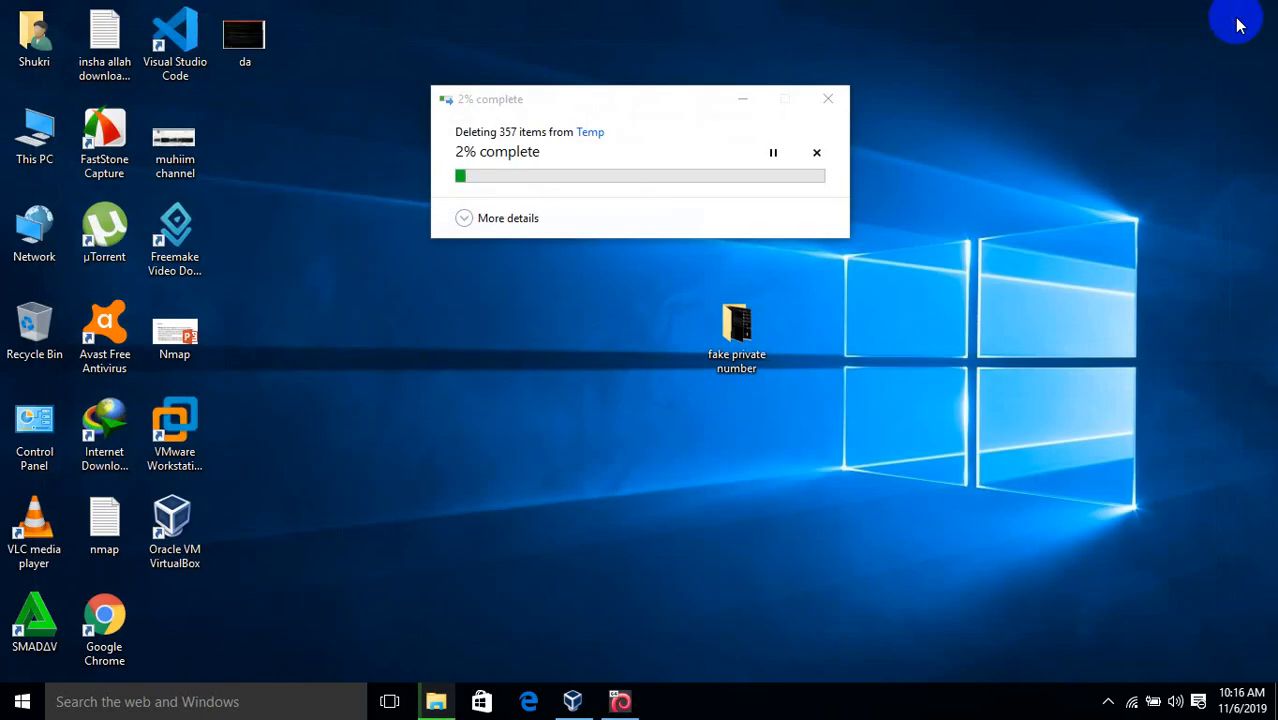
click(620, 703)
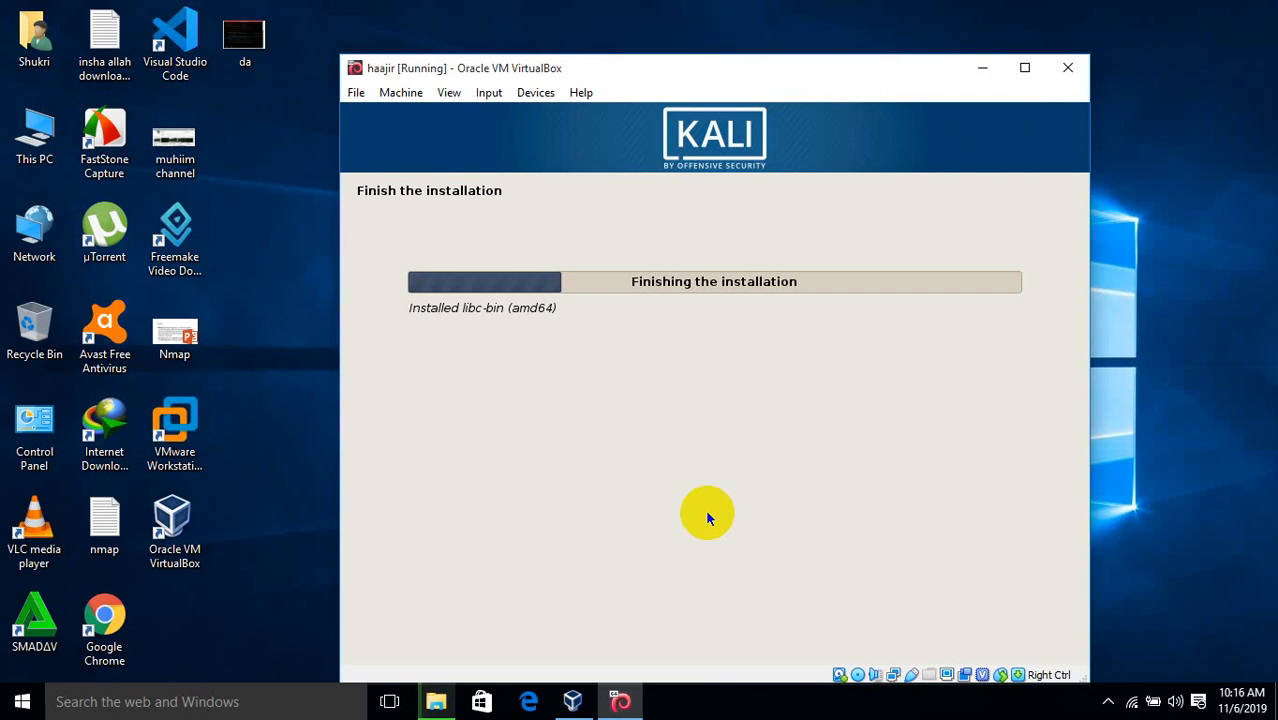
Check the hidden tray icons, then accept Kali's 'Installation complete' notice with Continue
click(1108, 703)
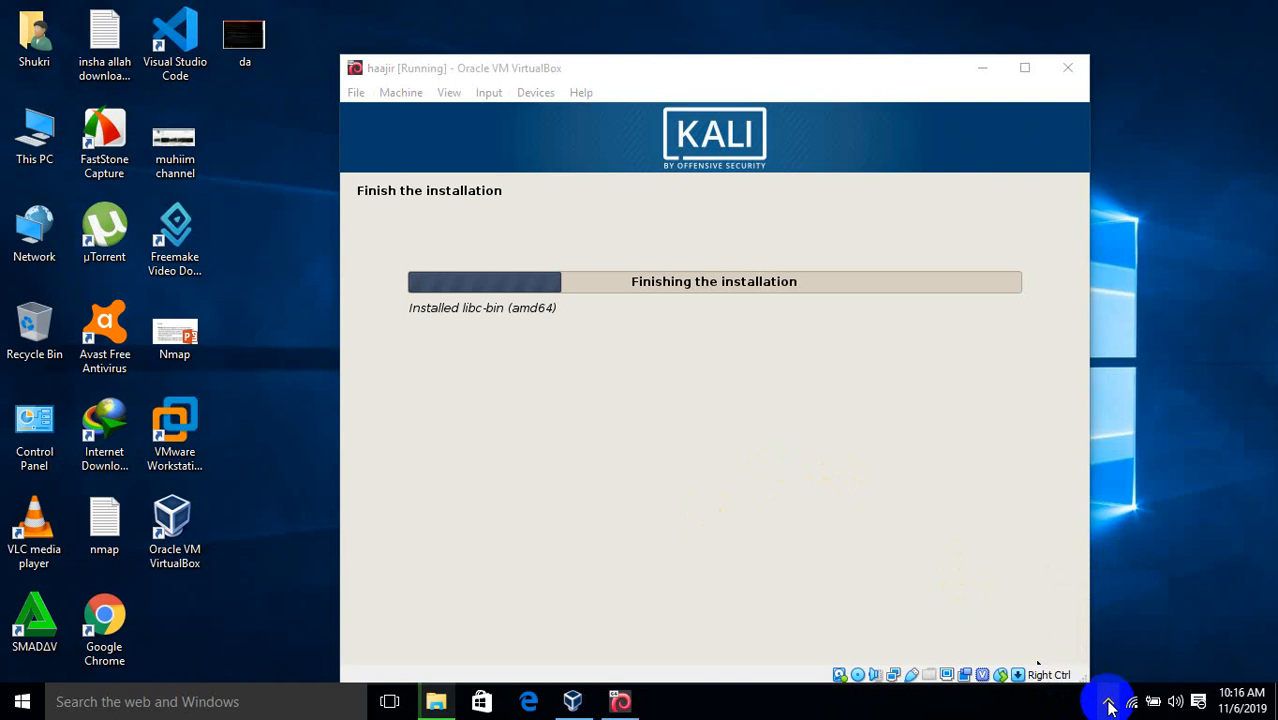
click(1108, 704)
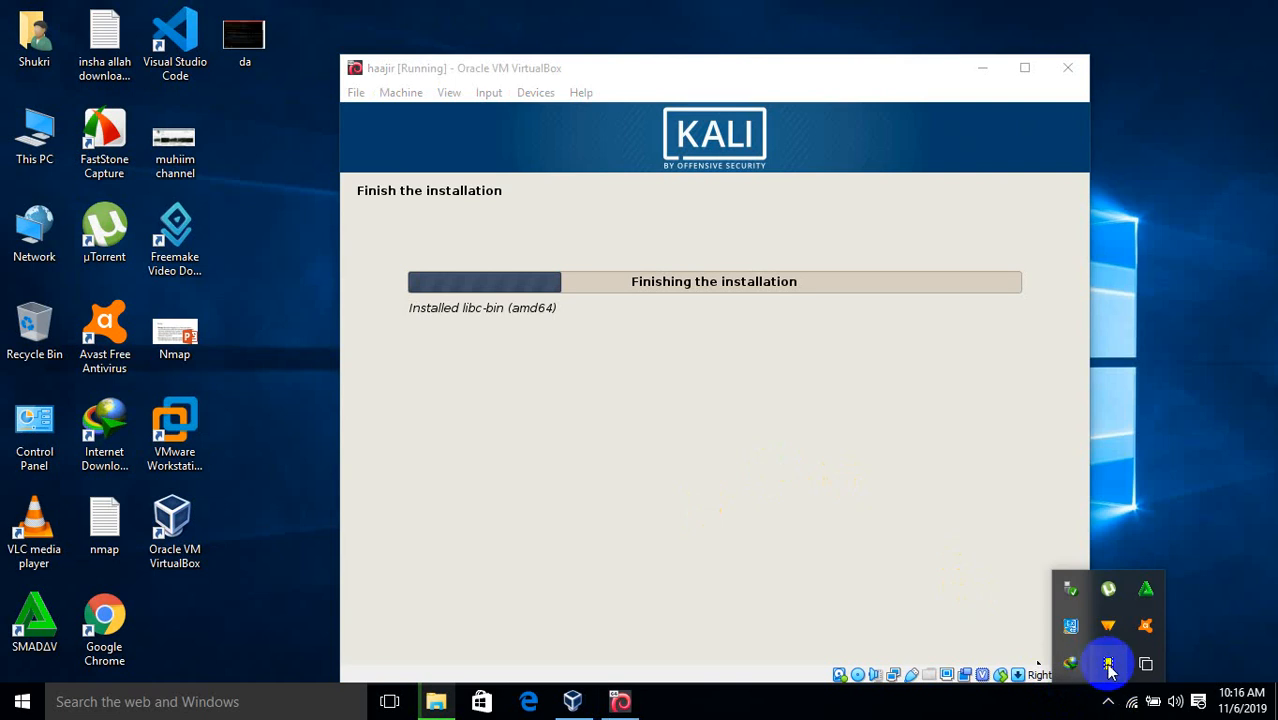
click(1108, 666)
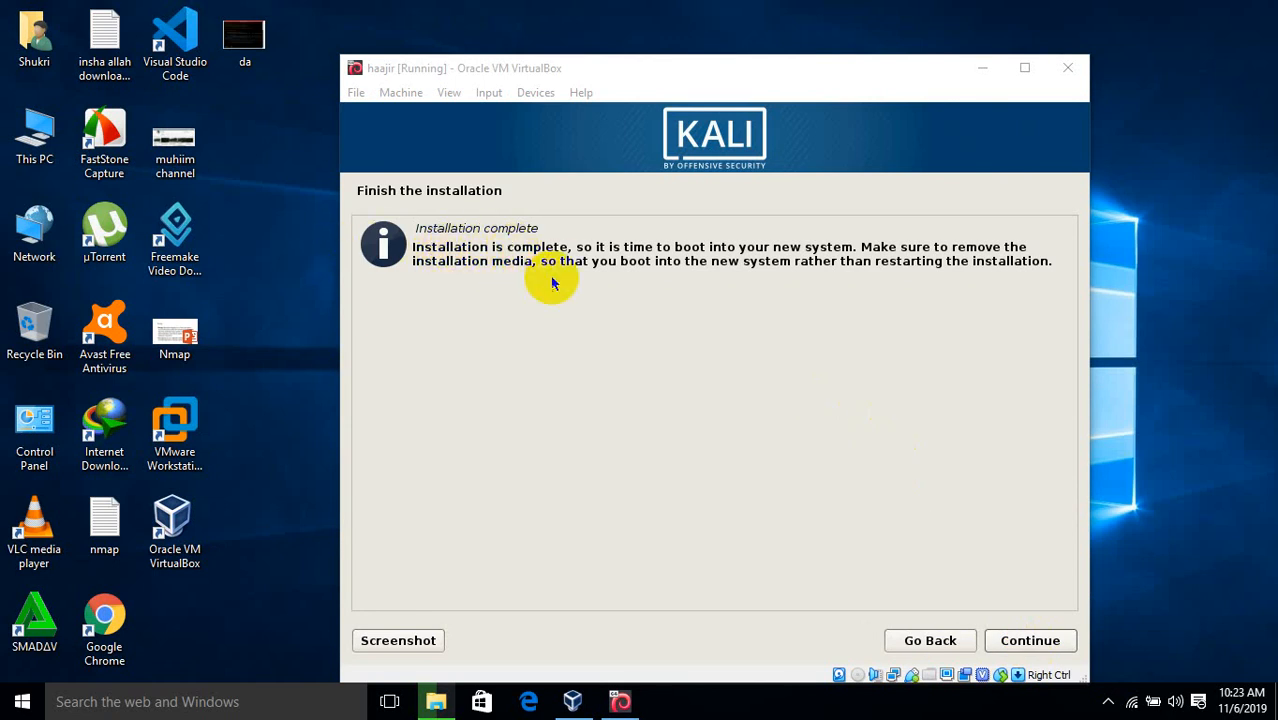
click(870, 455)
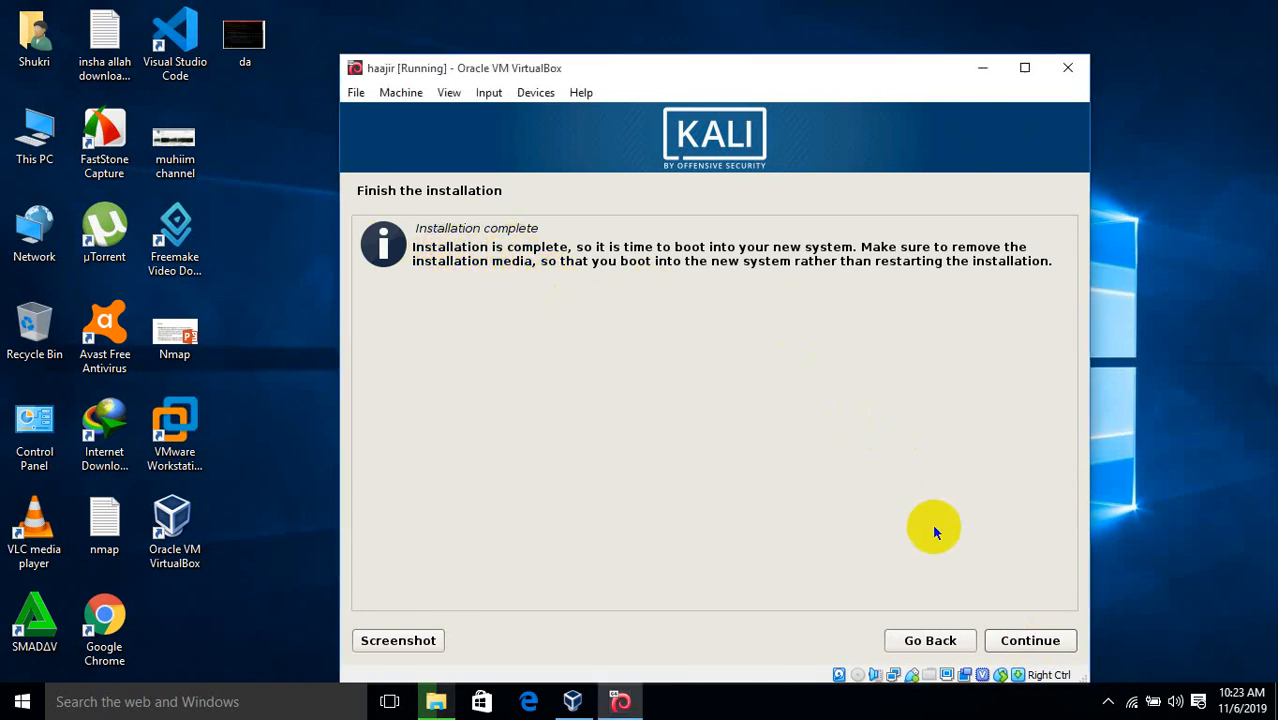
click(1010, 640)
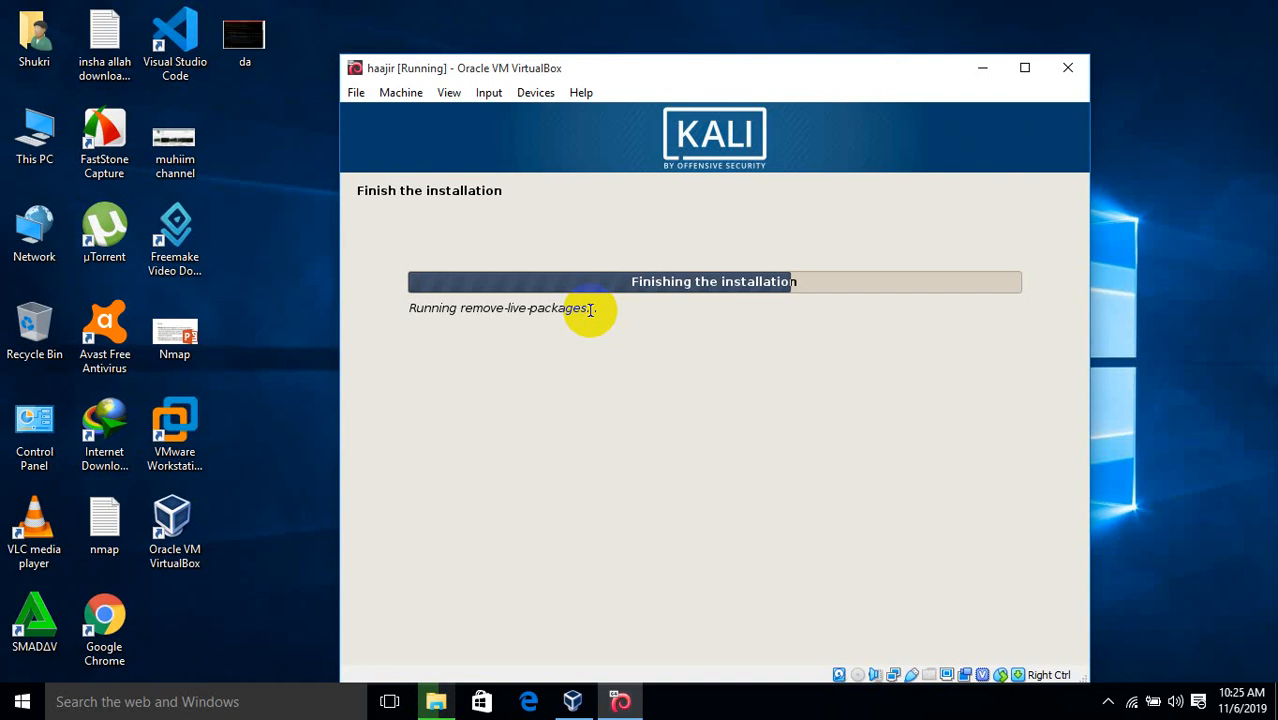
click(1025, 70)
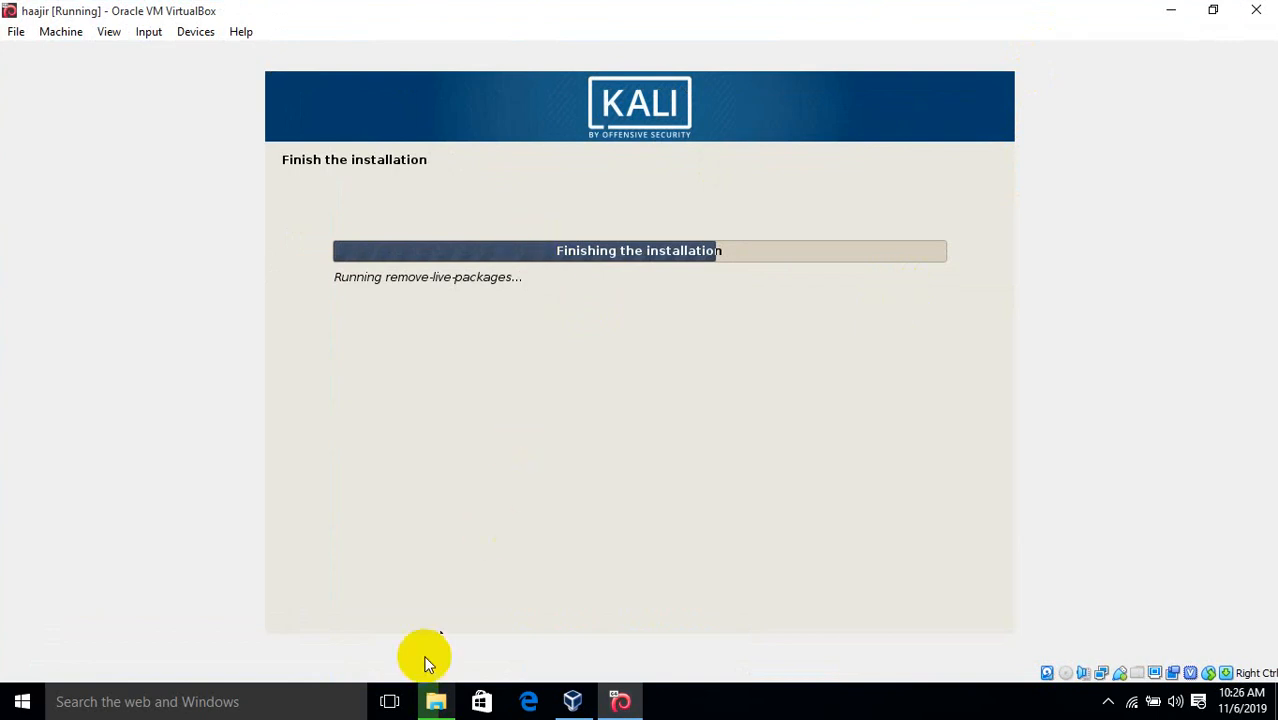
click(432, 698)
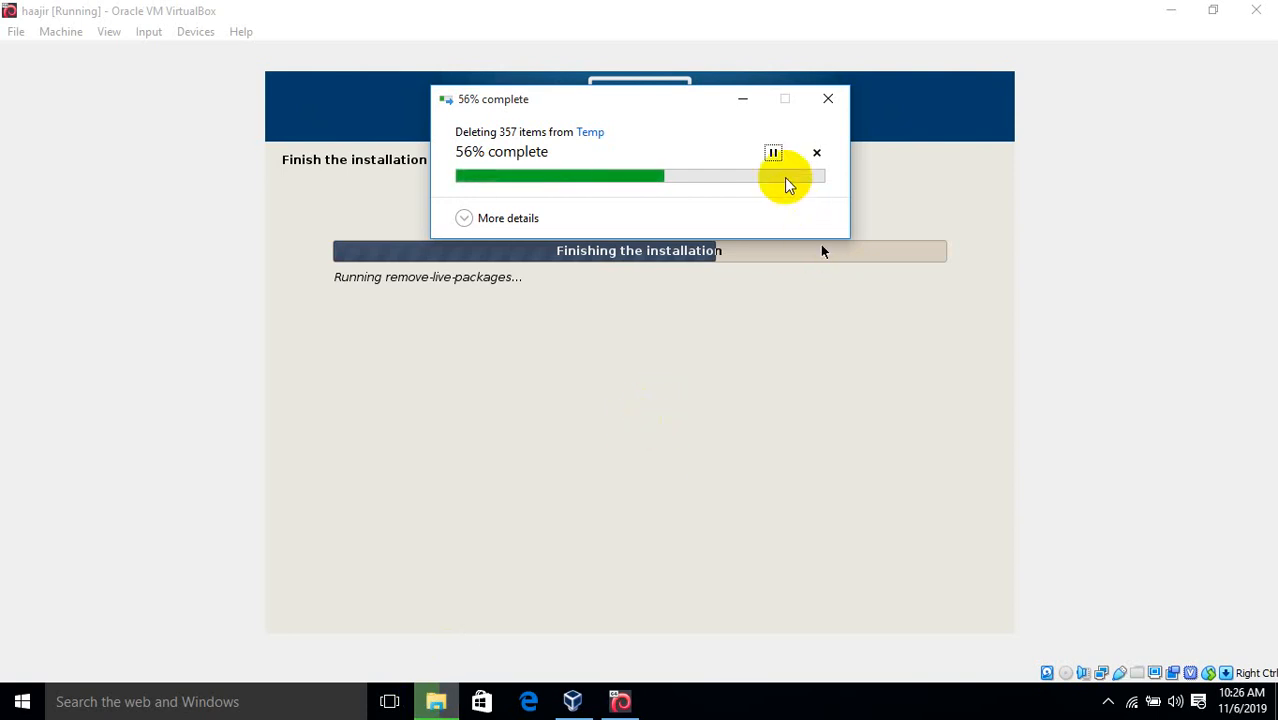
click(755, 112)
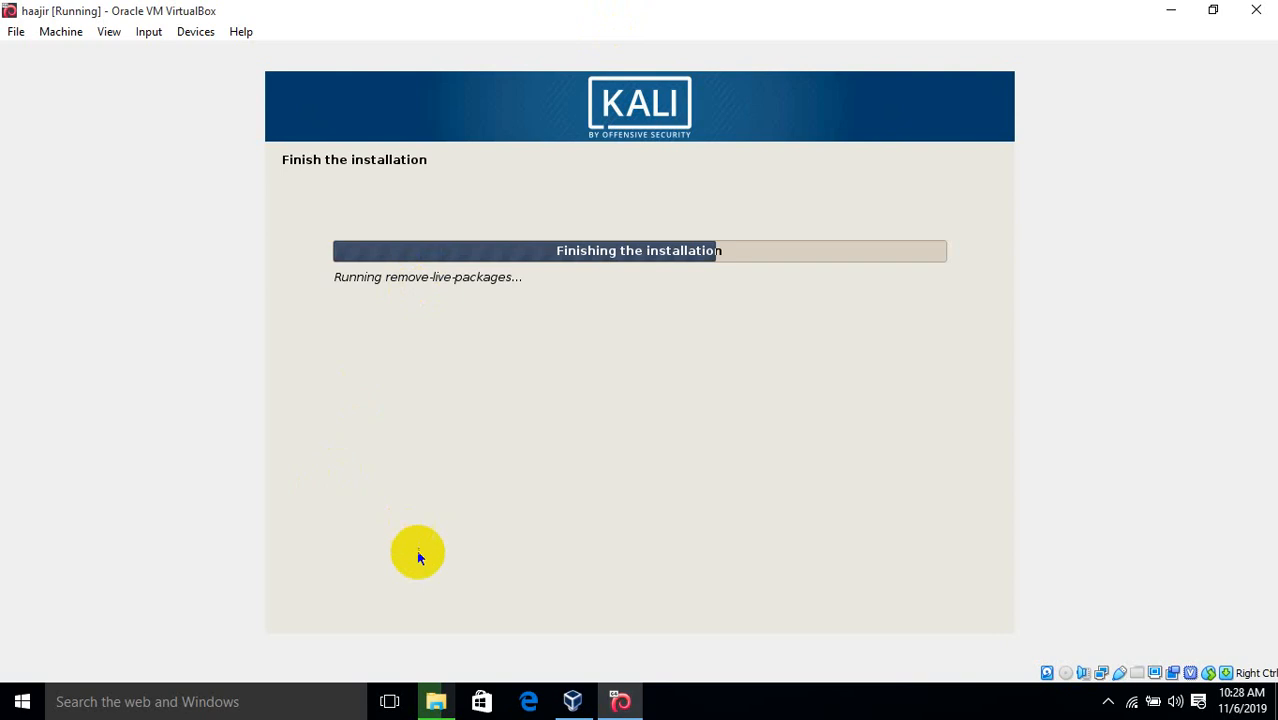
Bring back the Temp deletion progress window, cancel it at 63%, and show the hidden tray icons
click(437, 701)
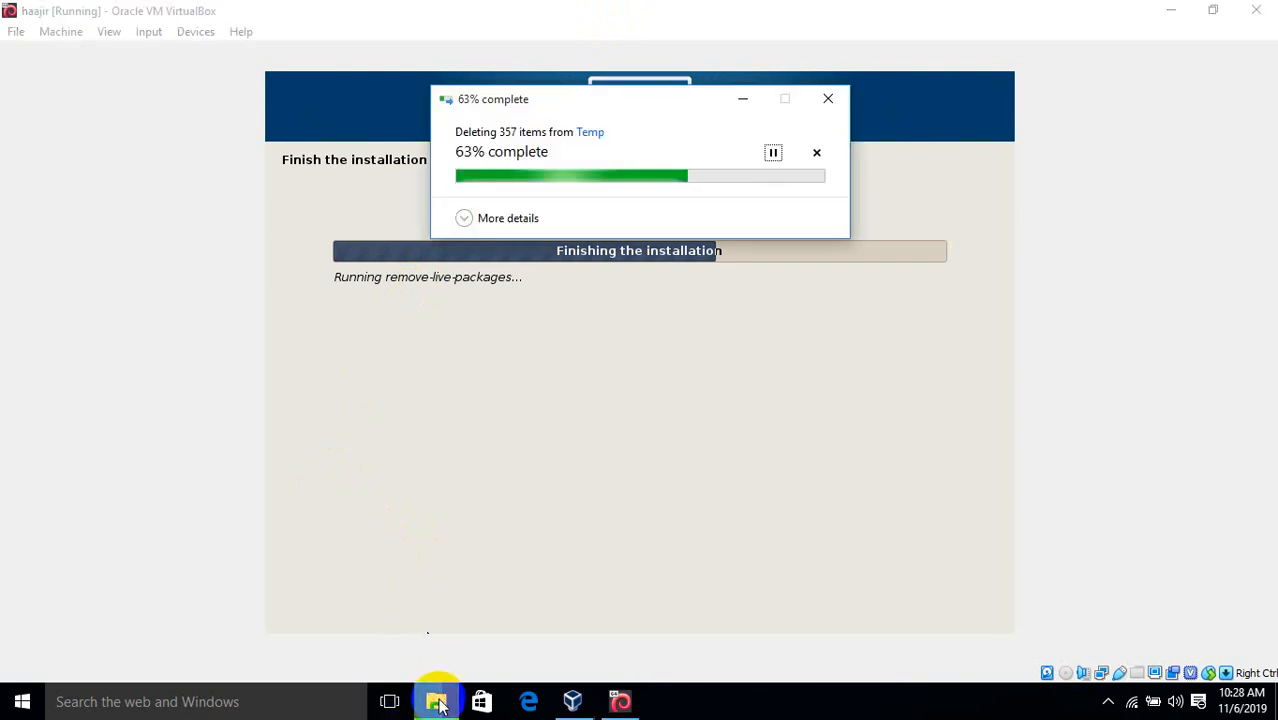
click(437, 701)
click(437, 701)
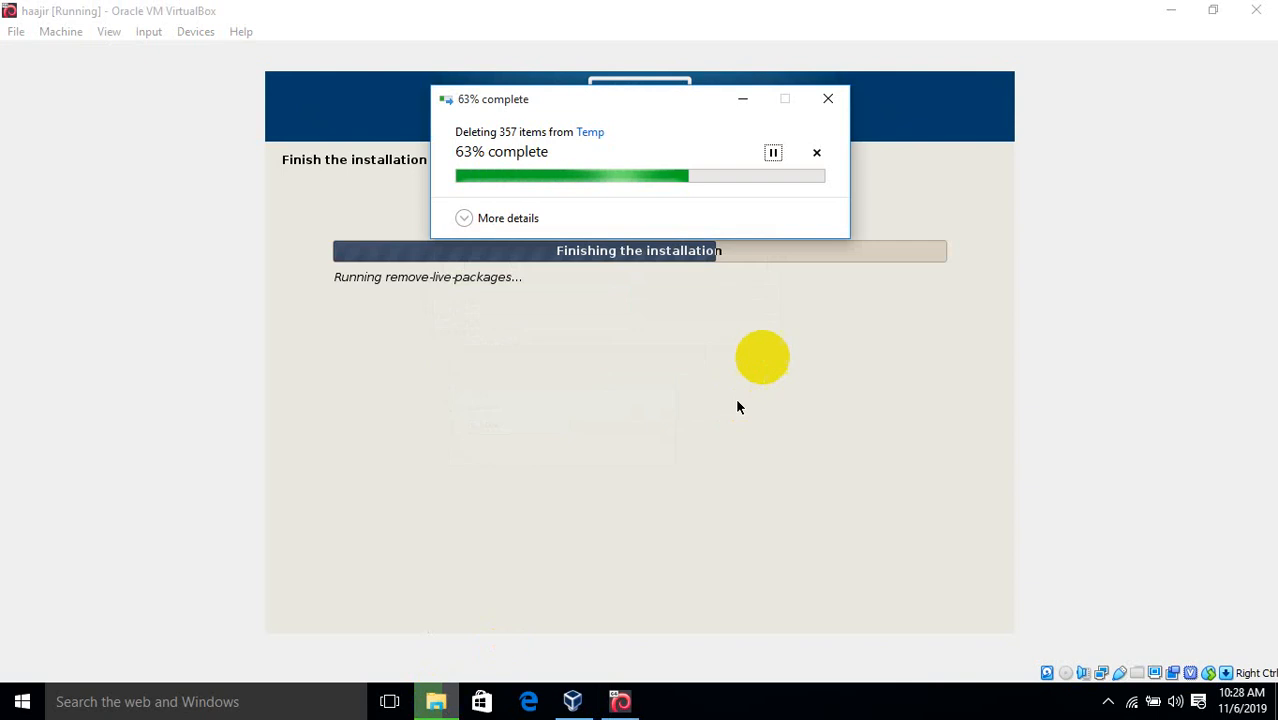
click(822, 108)
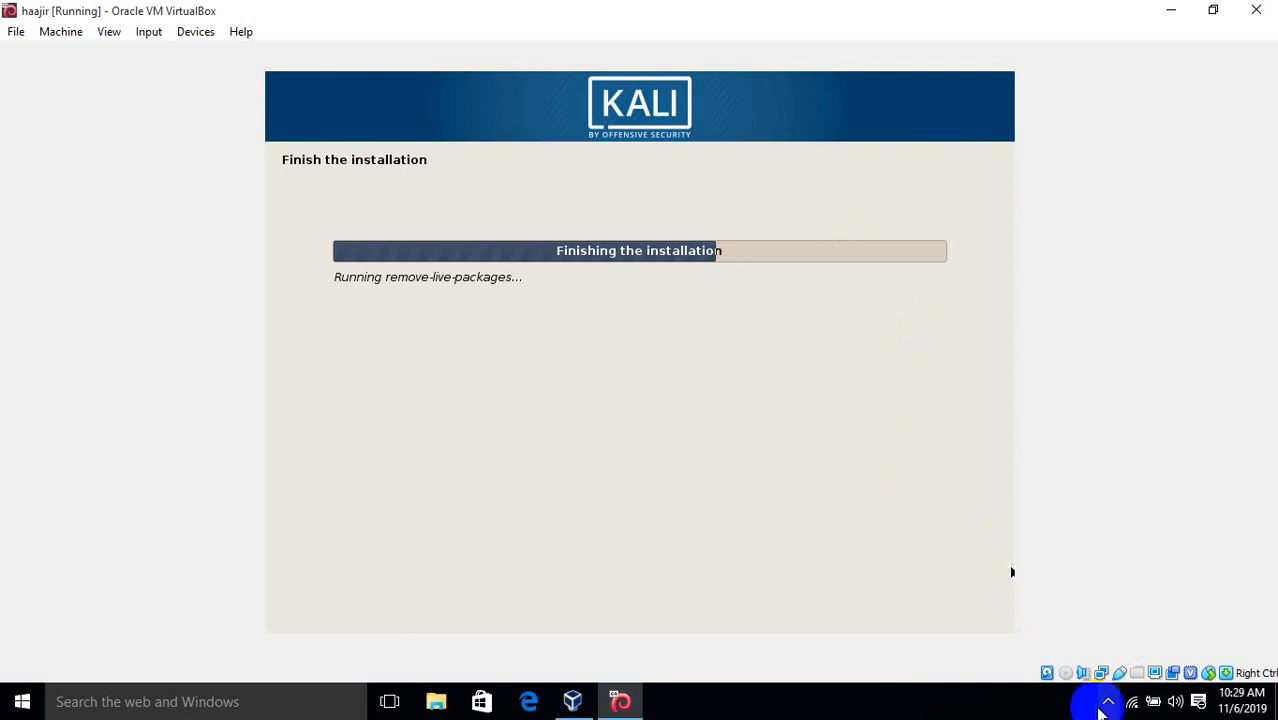
click(1107, 708)
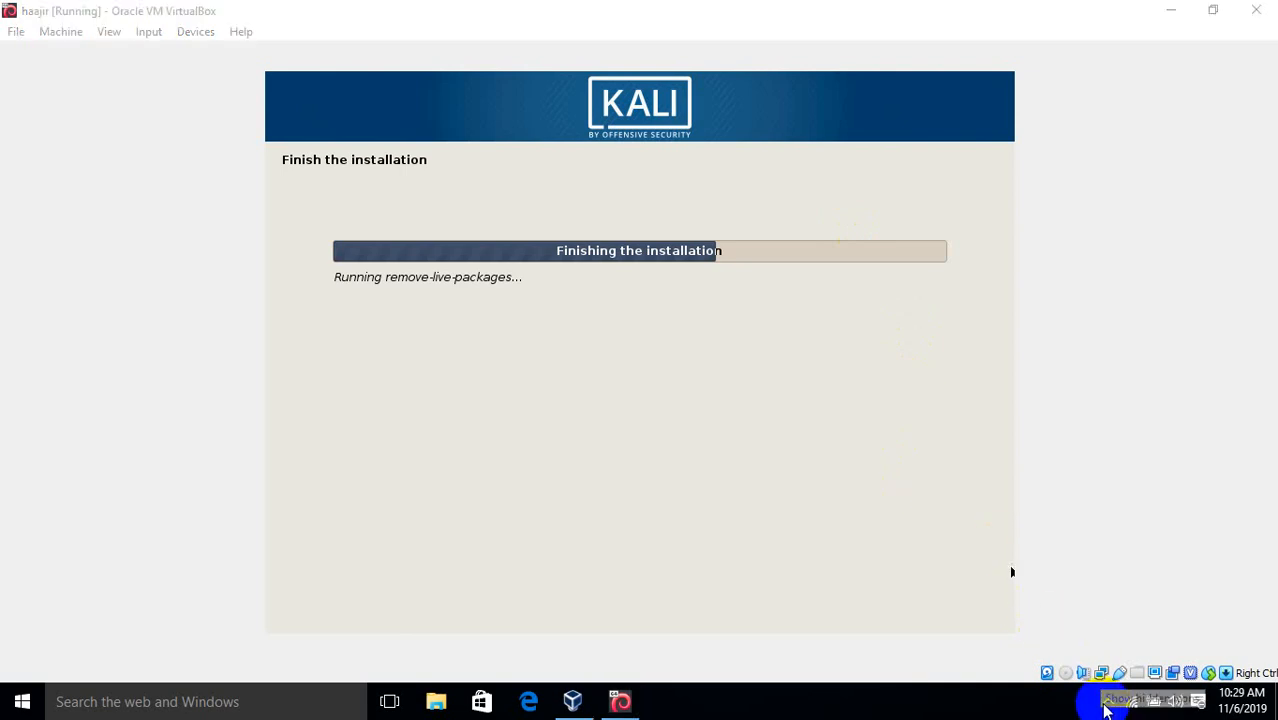
click(1107, 708)
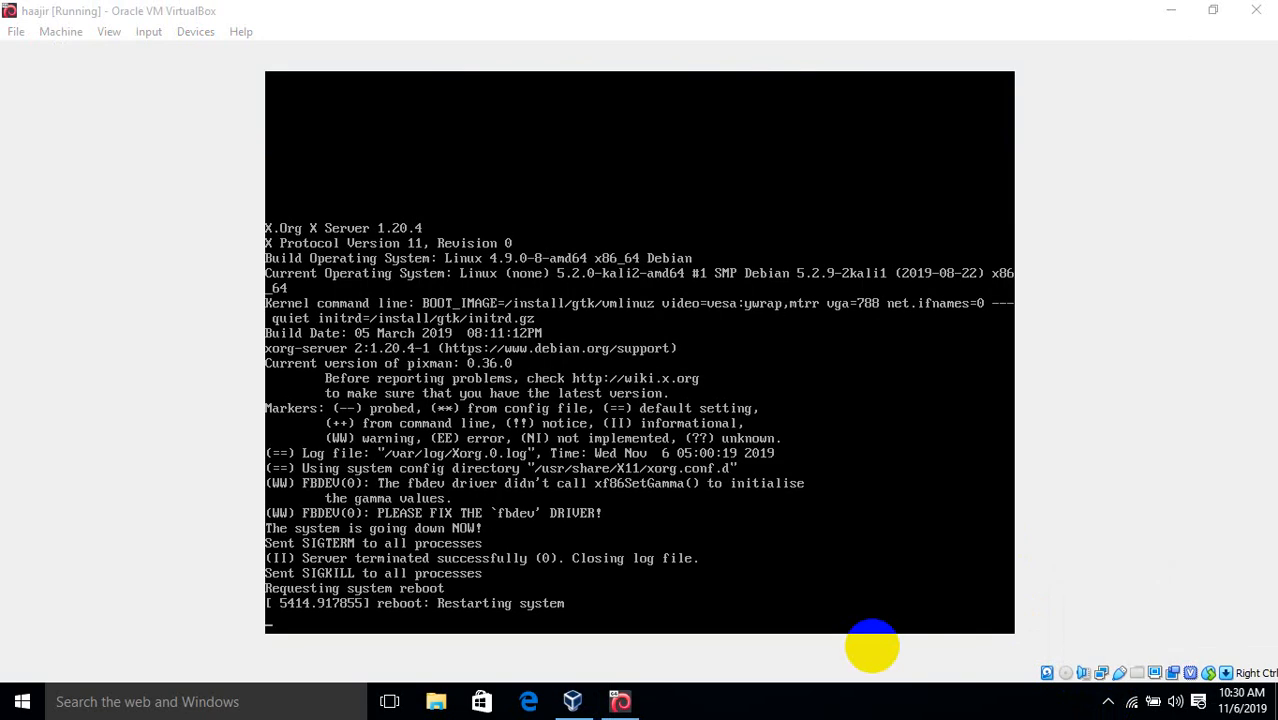
Let the freshly installed Kali VM restart toward its GNU GRUB boot menu
click(872, 646)
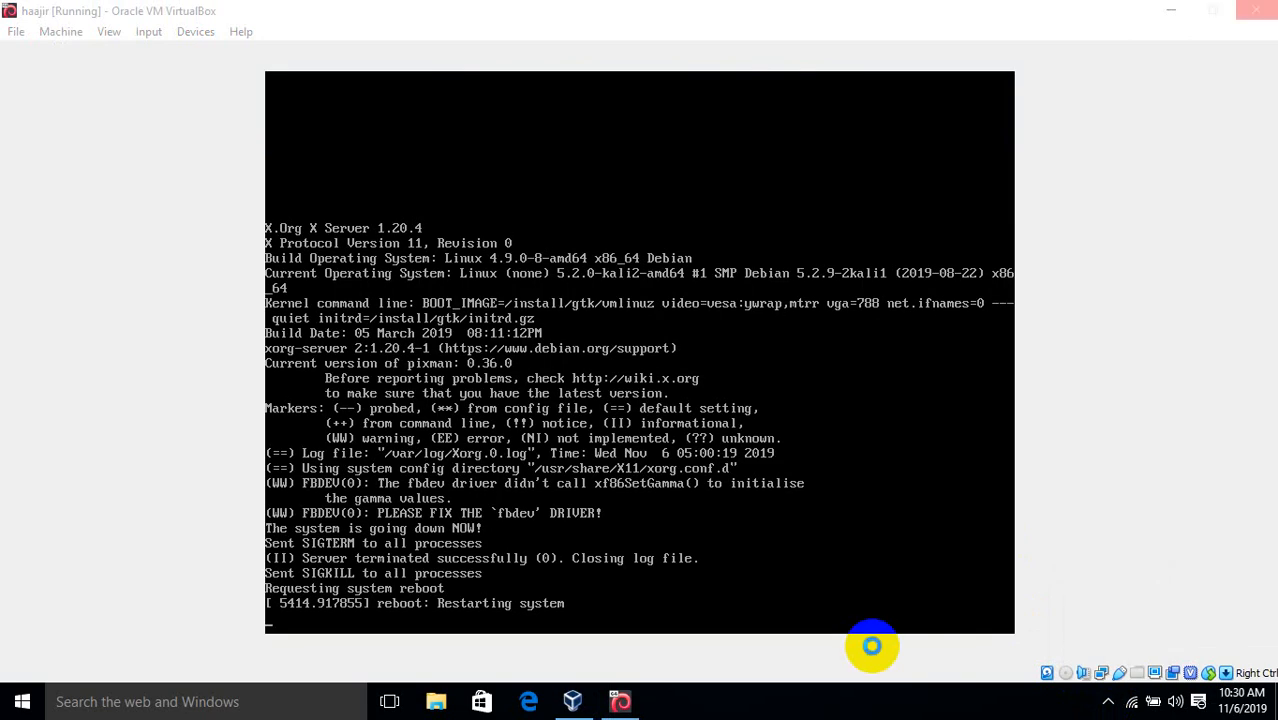